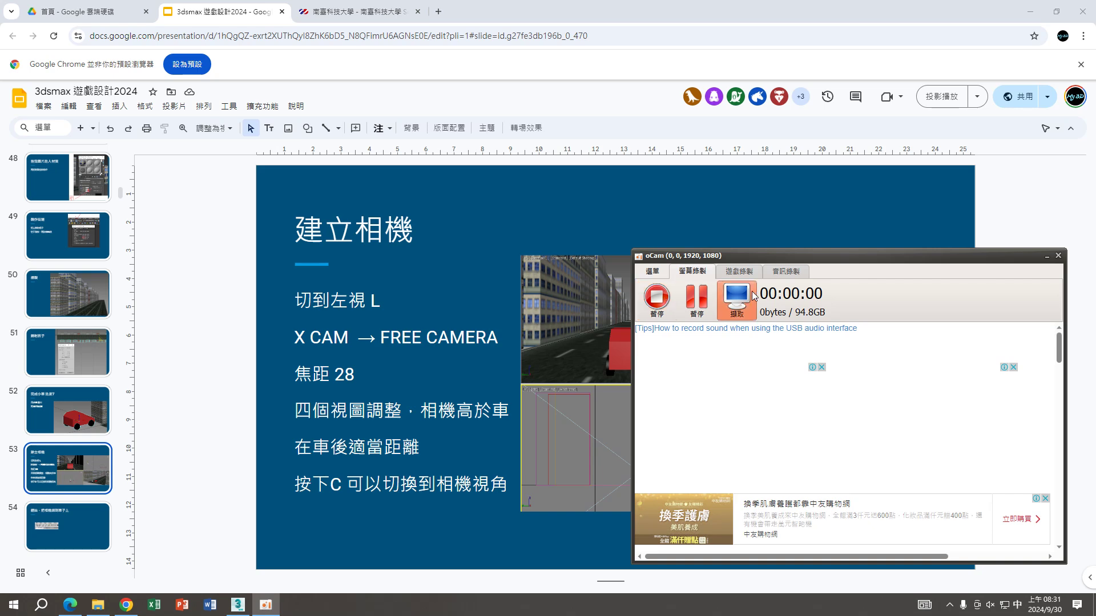
Copy the building-texture Drive link from the uvwmap slide into a new browser tab.
{"action": "left_click_drag", "start_coordinate": [787, 257], "coordinate": [789, 549]}
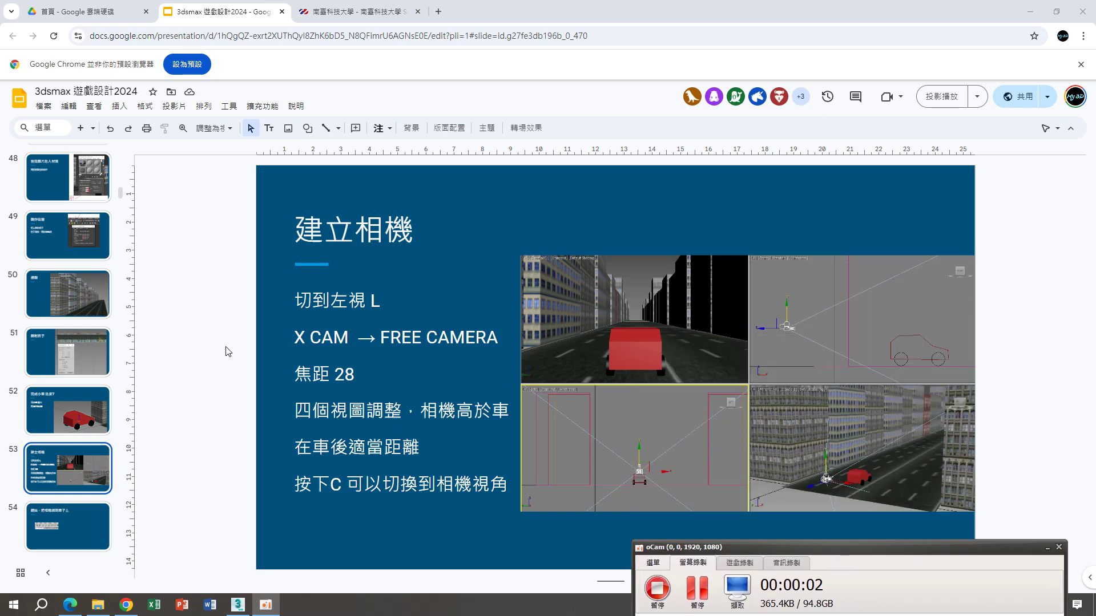
{"action": "scroll", "coordinate": [94, 265], "scroll_direction": "up", "scroll_amount": 3}
{"action": "scroll", "coordinate": [95, 264], "scroll_direction": "up", "scroll_amount": 3}
{"action": "left_click", "coordinate": [95, 264]}
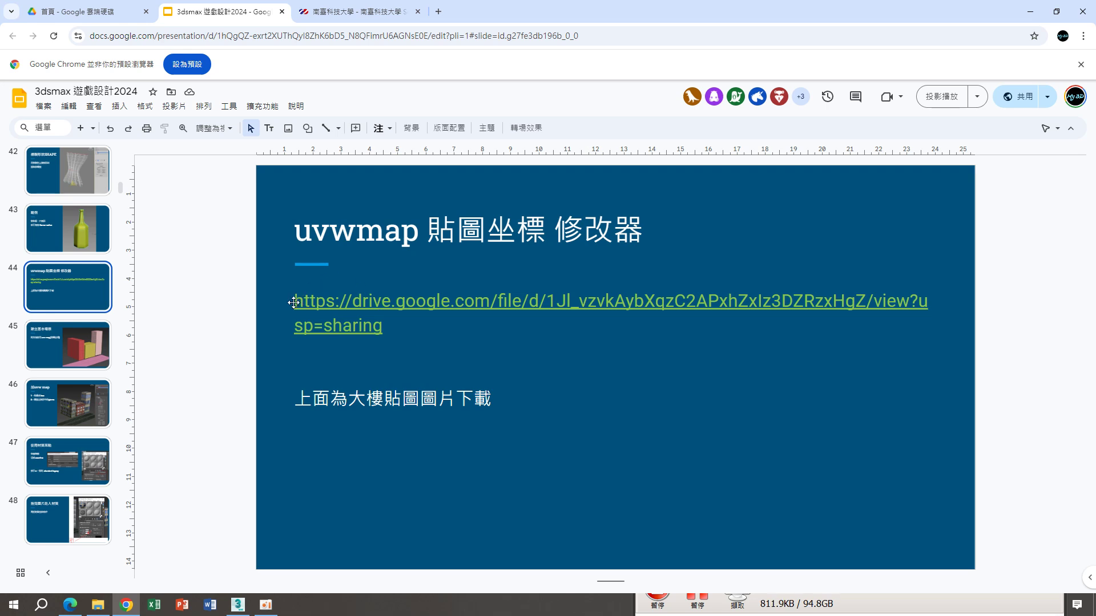
{"action": "left_click_drag", "start_coordinate": [298, 303], "coordinate": [294, 290]}
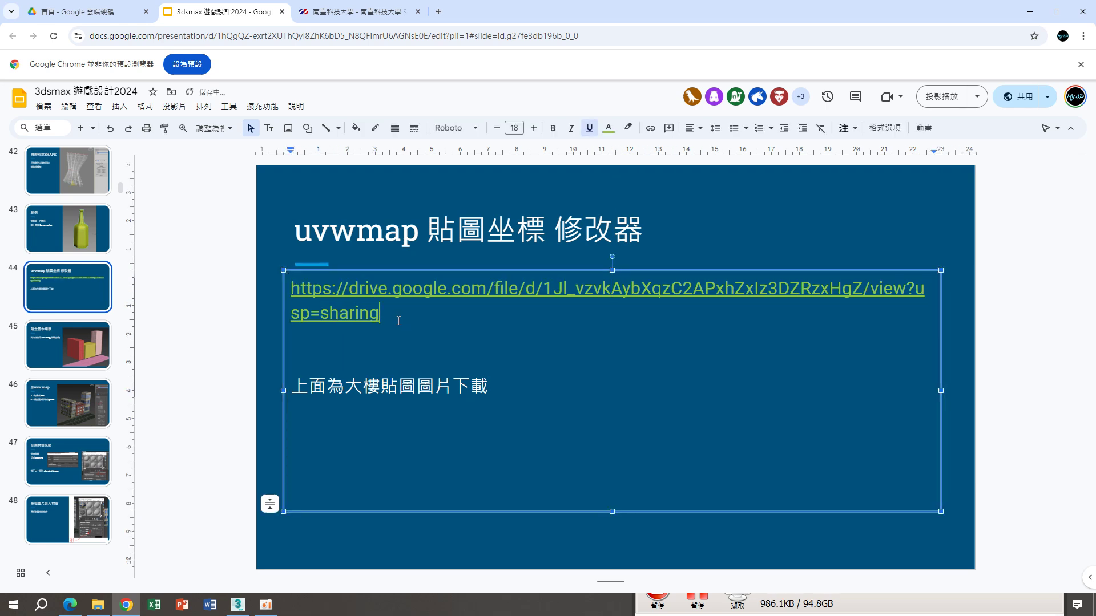
{"action": "left_click_drag", "start_coordinate": [379, 315], "coordinate": [278, 282]}
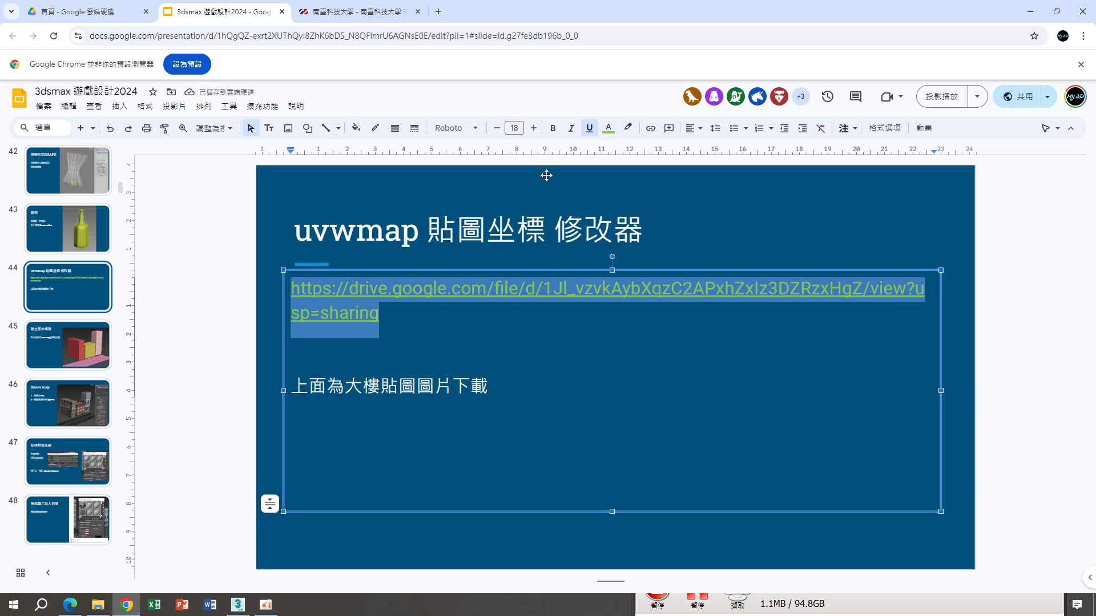
{"action": "left_click", "coordinate": [438, 12]}
Load the pasted Drive link, download 大樓貼圖.rar, and show it in the Downloads folder.
{"action": "key", "text": "ctrl+v"}
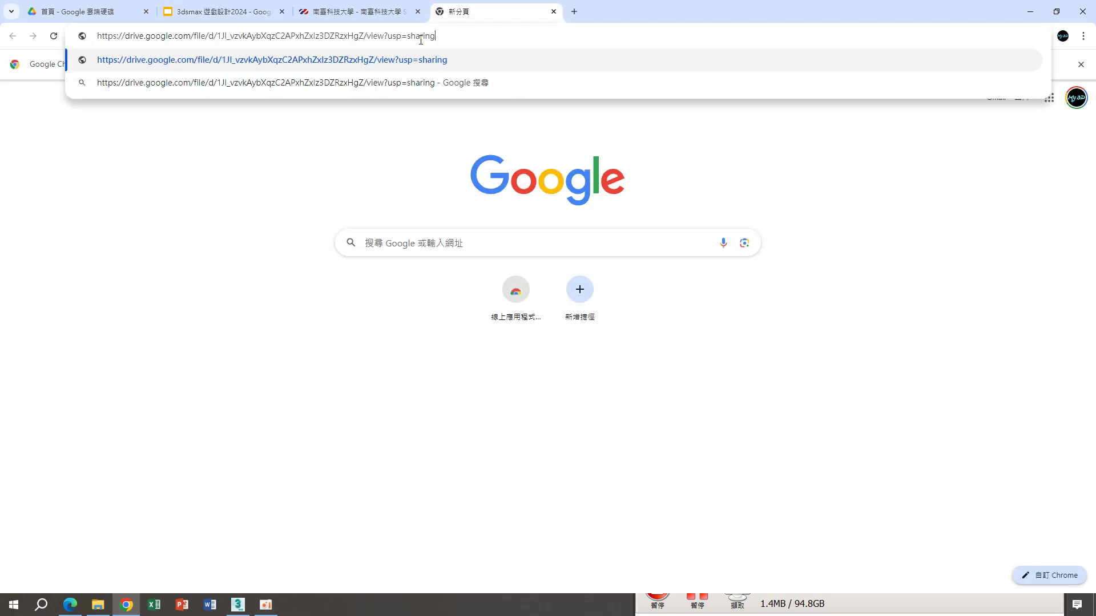
{"action": "key", "text": "Return"}
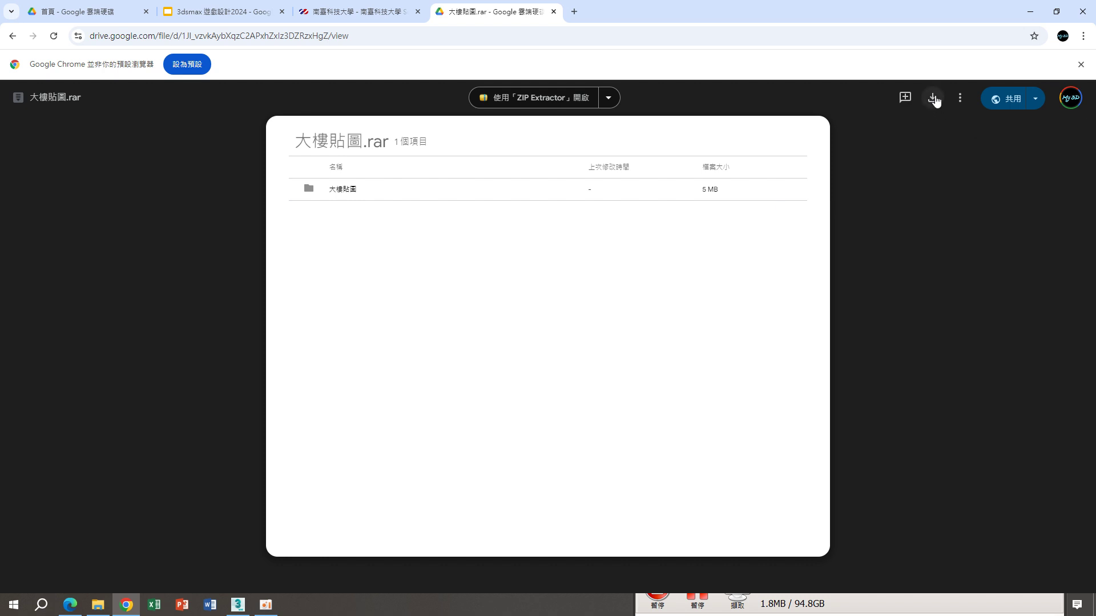
{"action": "left_click", "coordinate": [933, 98]}
{"action": "left_click", "coordinate": [98, 605]}
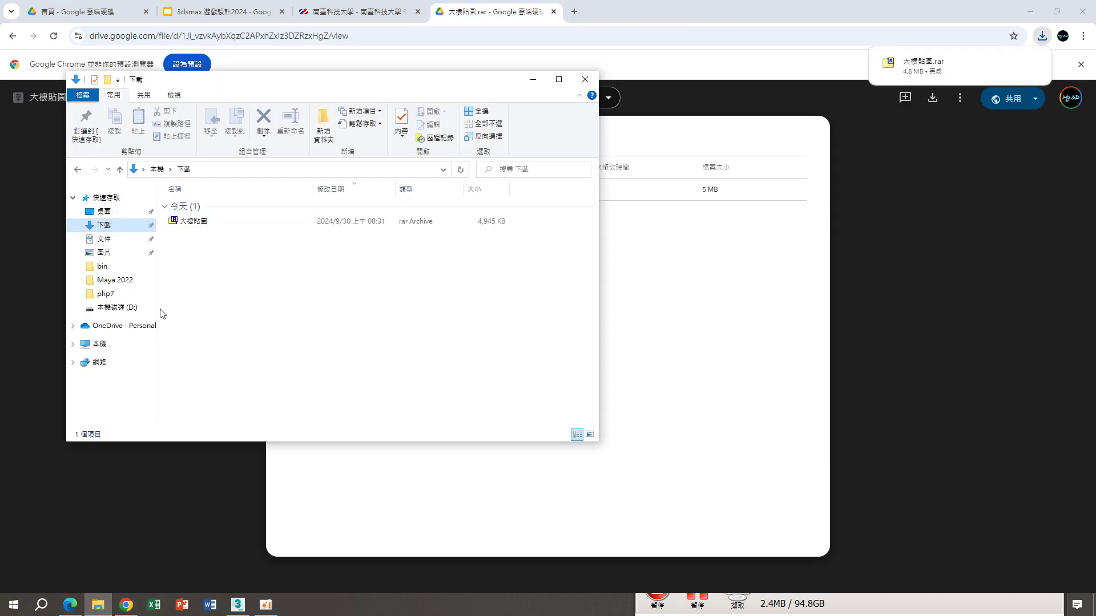
Extract 大樓貼圖.rar with 7-Zip into a 大樓貼圖 folder and open that folder.
{"action": "left_click", "coordinate": [193, 222]}
{"action": "right_click", "coordinate": [195, 223]}
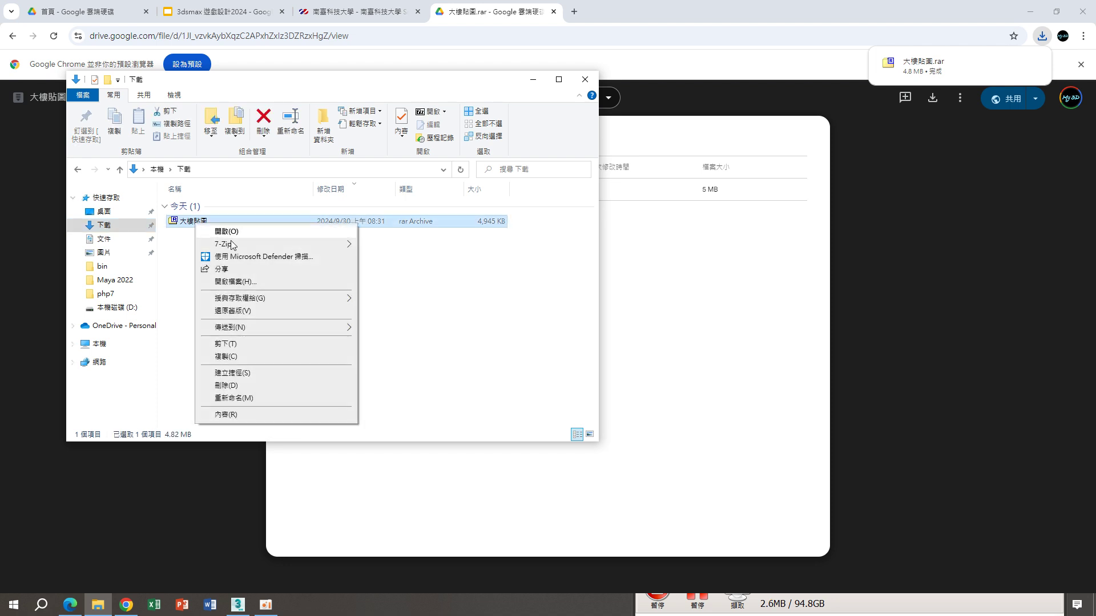
{"action": "left_click", "coordinate": [397, 284]}
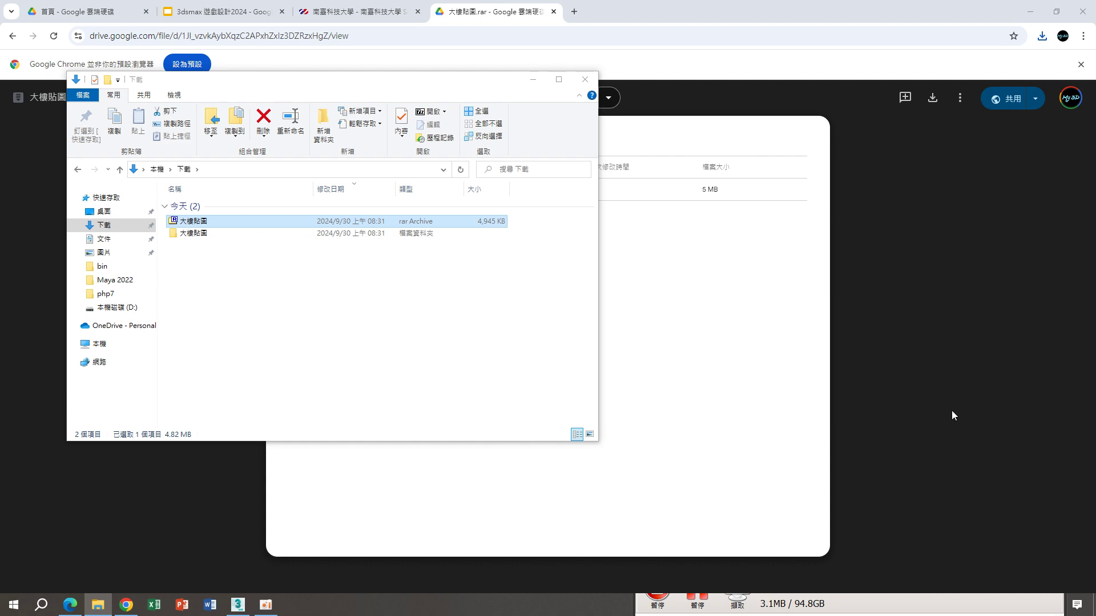
{"action": "double_click", "coordinate": [193, 233]}
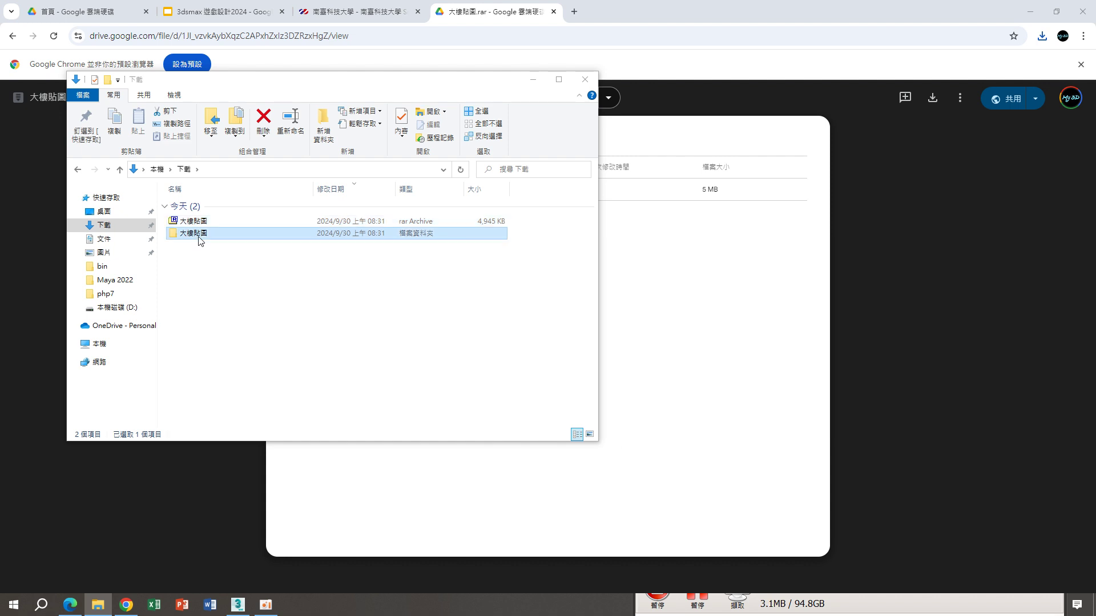
Delete the old box, the physical camera and the camera's target from the scene.
{"action": "left_click", "coordinate": [238, 605]}
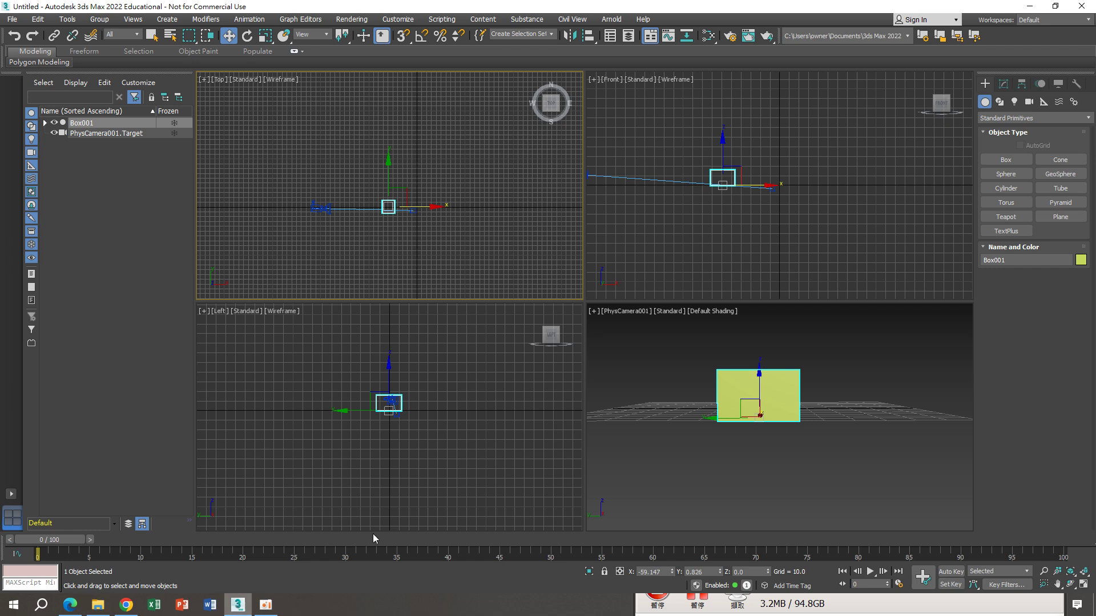
{"action": "left_click", "coordinate": [683, 413]}
{"action": "left_click_drag", "start_coordinate": [815, 347], "coordinate": [666, 447]}
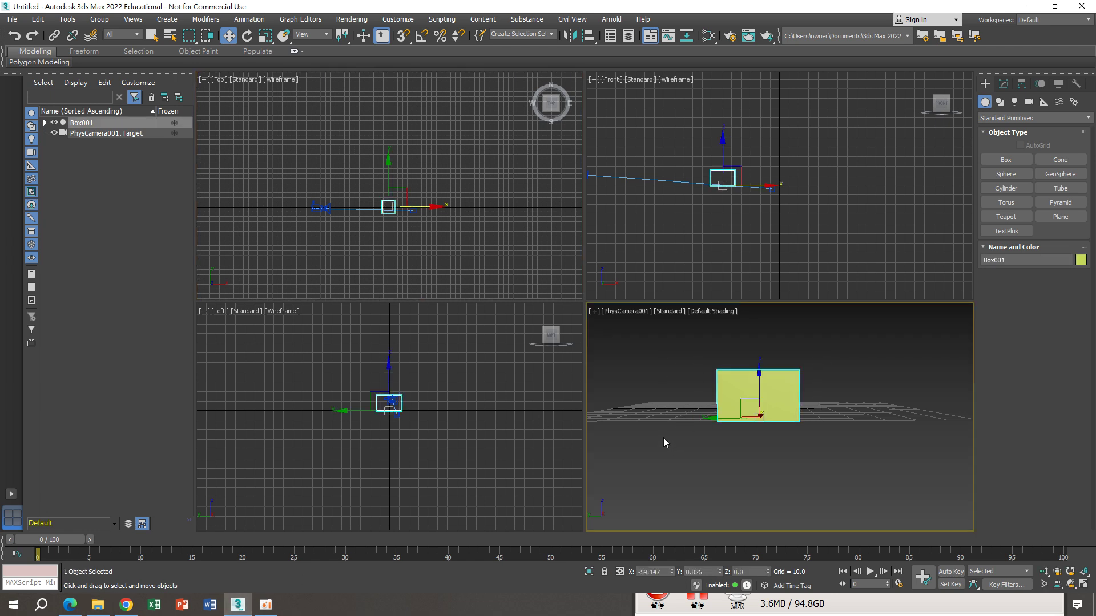
{"action": "key", "text": "Delete"}
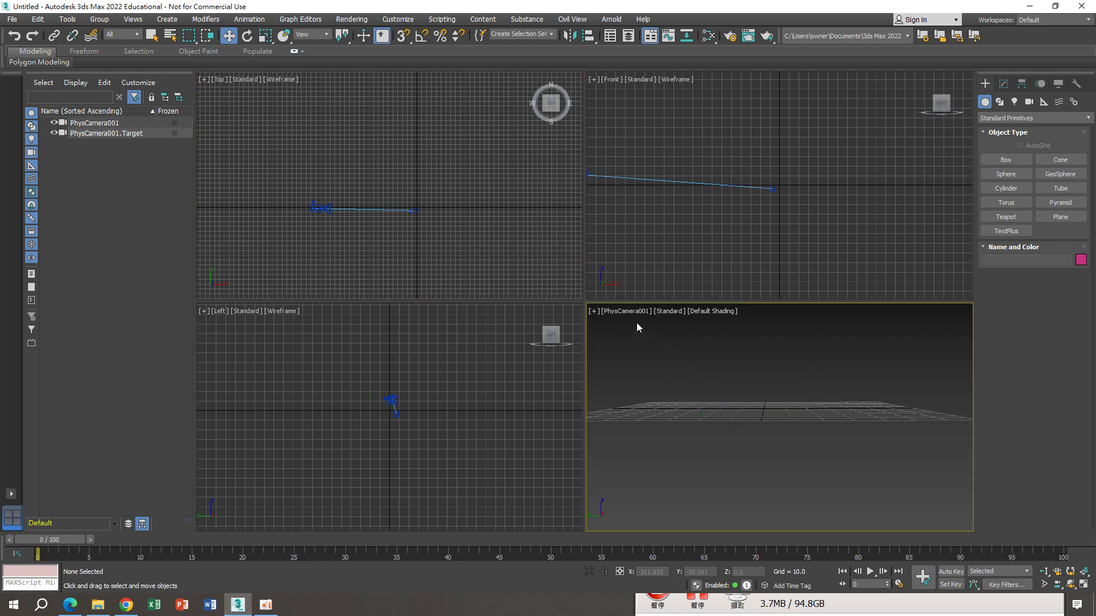
{"action": "left_click", "coordinate": [817, 173]}
{"action": "middle_click_drag", "start_coordinate": [742, 203], "coordinate": [790, 228]}
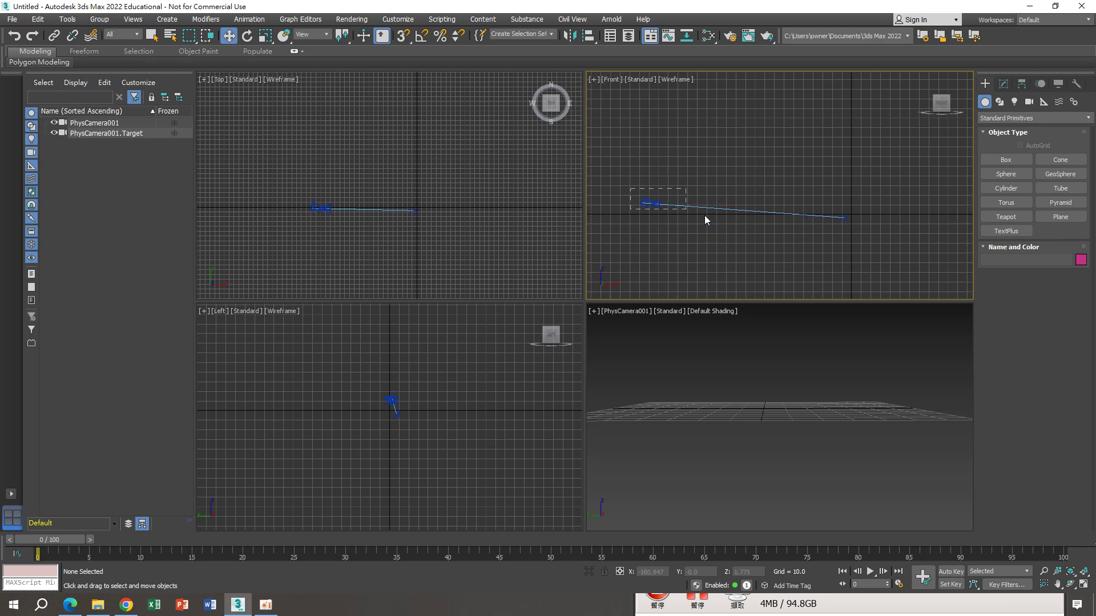
{"action": "left_click_drag", "start_coordinate": [704, 215], "coordinate": [849, 249]}
{"action": "key", "text": "Delete"}
Switch to a single full-size Perspective viewport reset to the Home view.
{"action": "middle_click", "coordinate": [724, 378]}
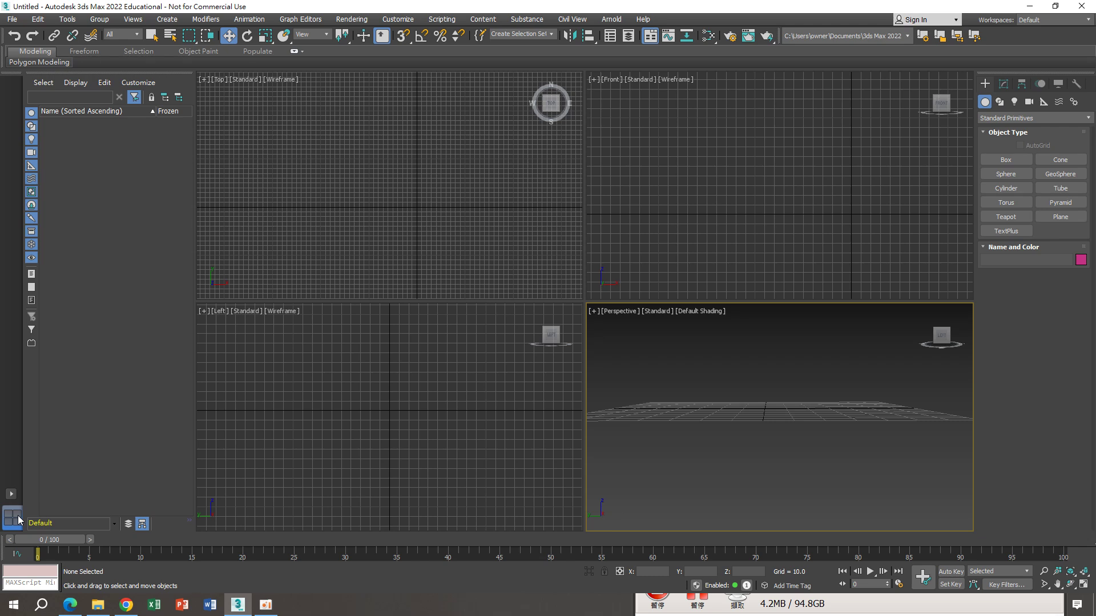
{"action": "left_click", "coordinate": [12, 494]}
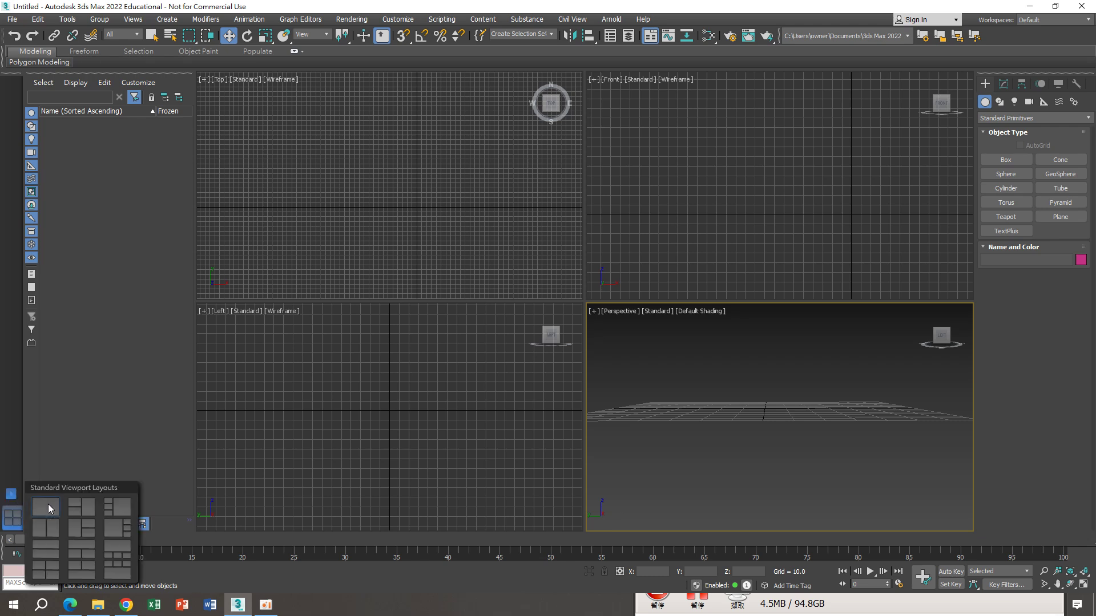
{"action": "left_click", "coordinate": [46, 508]}
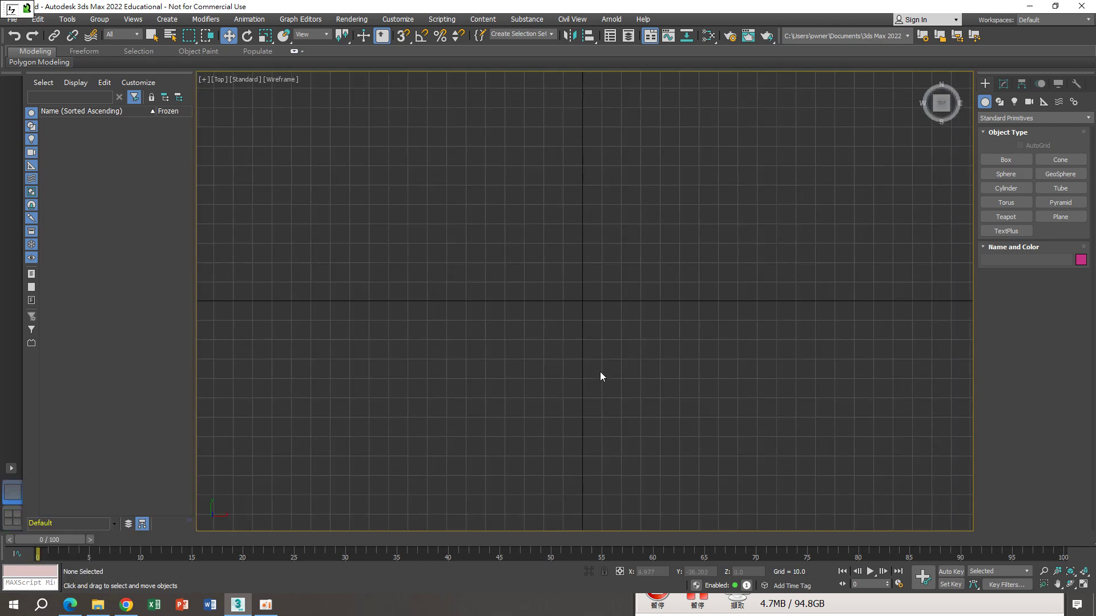
{"action": "left_click", "coordinate": [924, 77]}
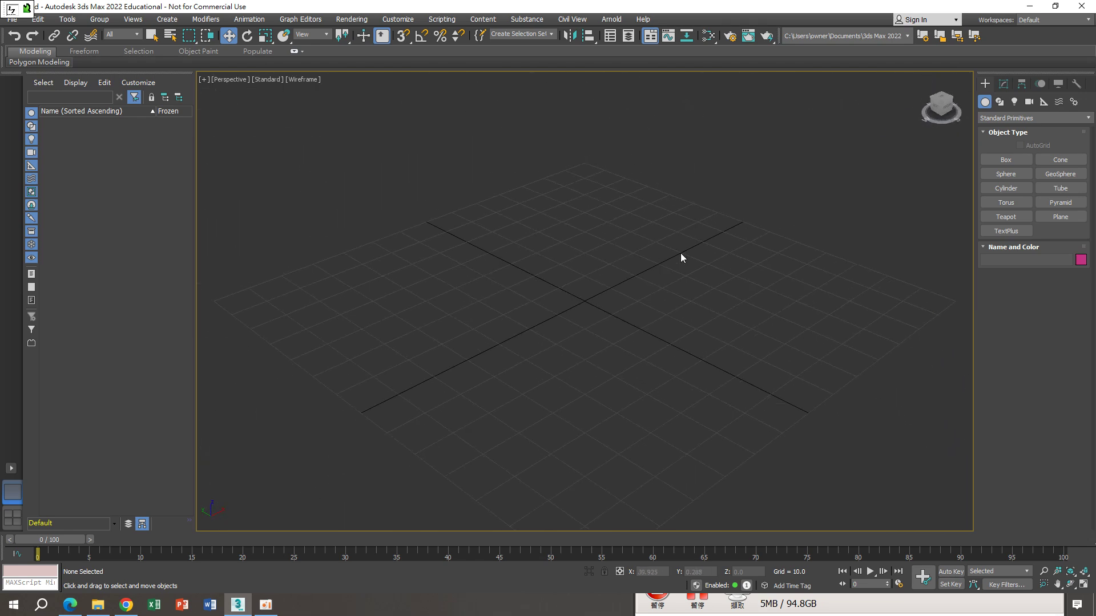
Draw a long thin road plane and a box beside its far end.
{"action": "left_click", "coordinate": [1006, 159]}
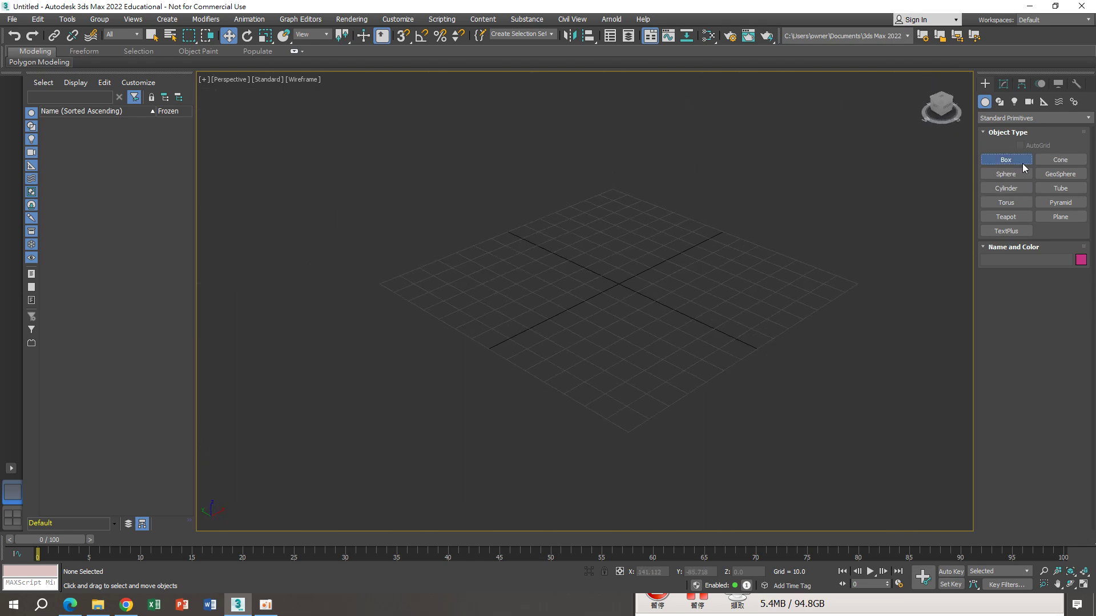
{"action": "left_click", "coordinate": [1067, 220]}
{"action": "left_click_drag", "start_coordinate": [371, 398], "coordinate": [782, 211]}
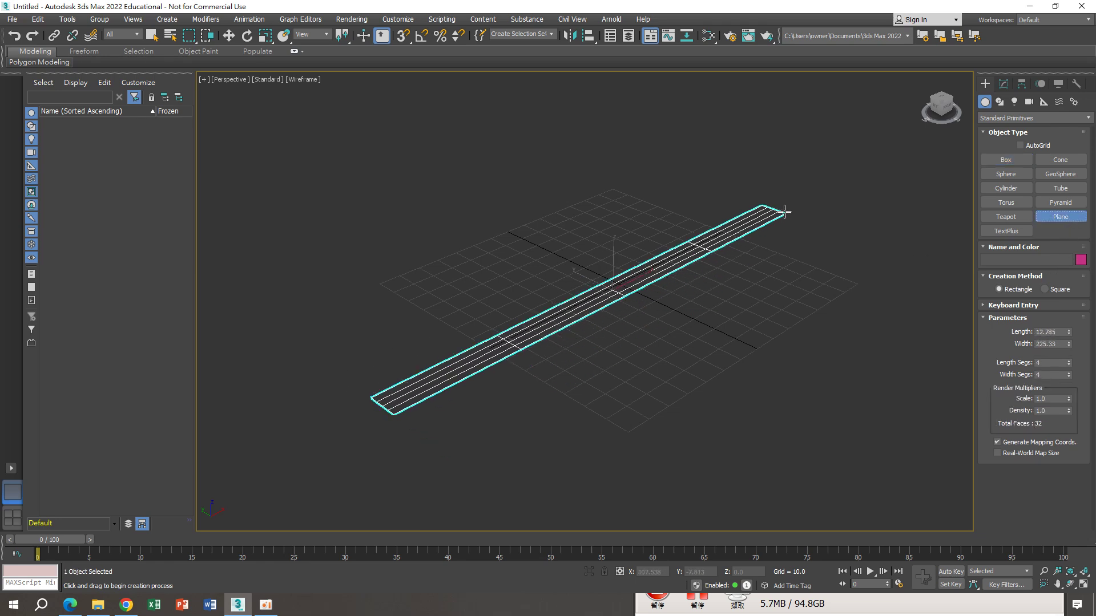
{"action": "left_click", "coordinate": [1005, 160]}
{"action": "middle_click_drag", "start_coordinate": [764, 185], "coordinate": [685, 260]}
{"action": "scroll", "coordinate": [685, 260], "scroll_direction": "up", "scroll_amount": 3}
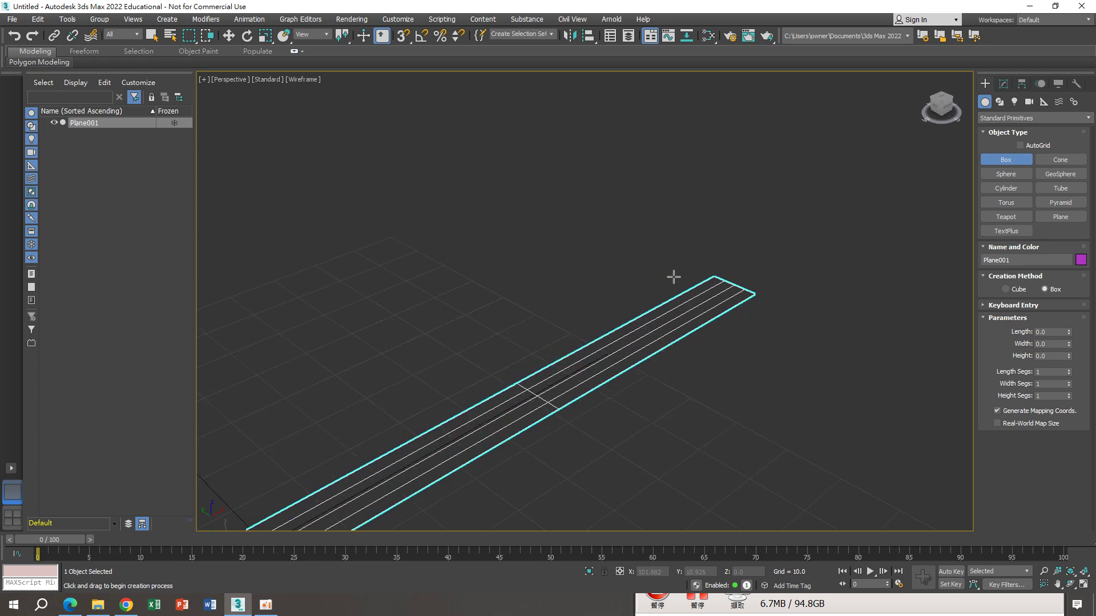
{"action": "left_click_drag", "start_coordinate": [673, 277], "coordinate": [708, 275]}
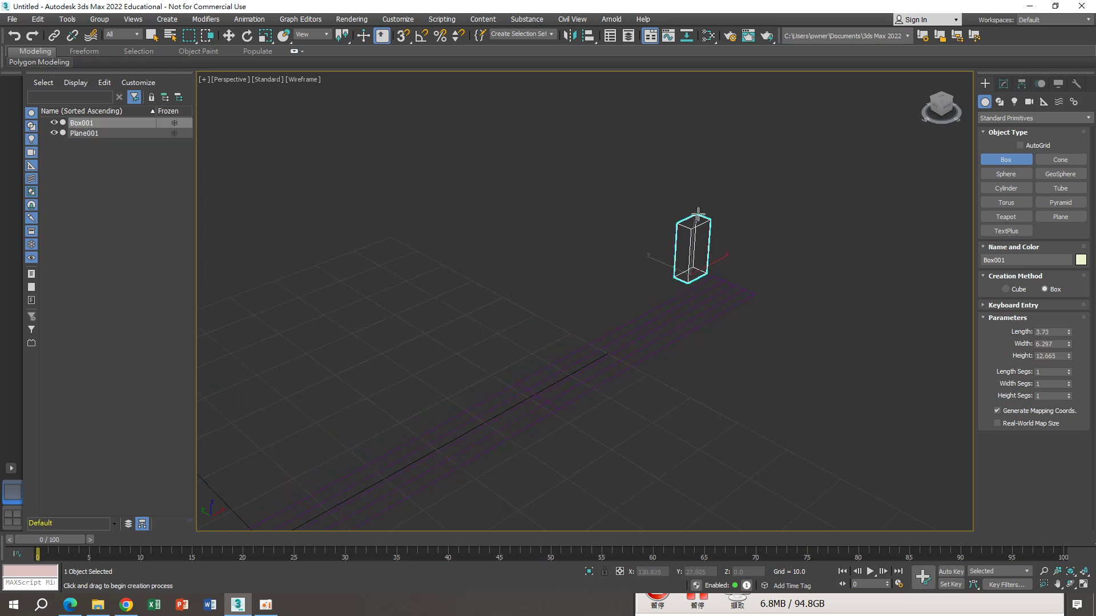
Clone the box with 2 copies into a row and set shading to Facets.
{"action": "left_click", "coordinate": [713, 263]}
{"action": "key", "text": "w"}
{"action": "left_click_drag", "start_coordinate": [726, 267], "coordinate": [691, 276], "text": "shift"}
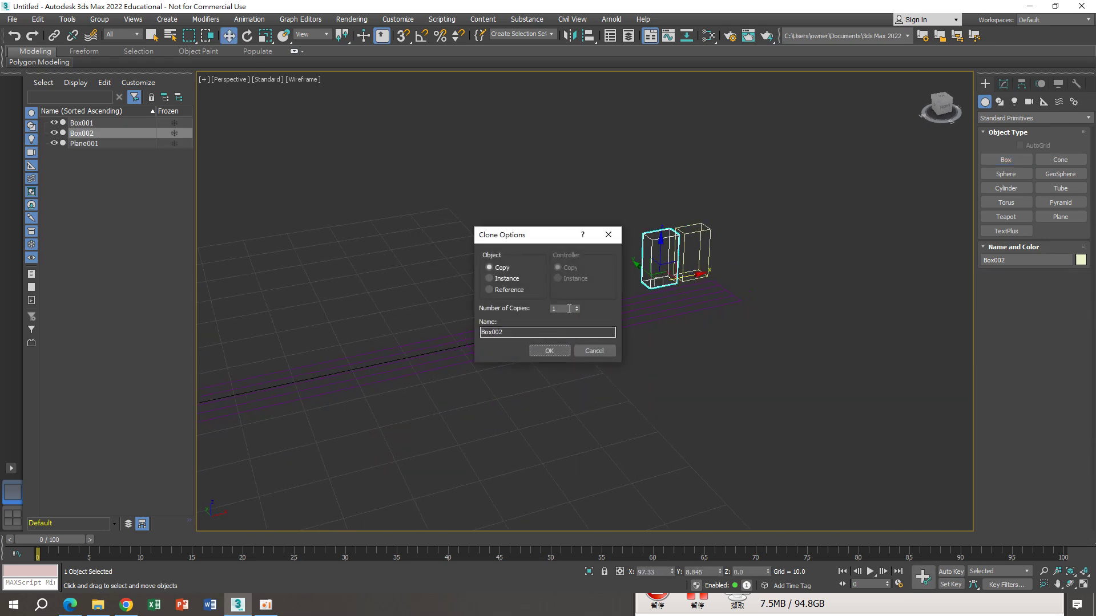
{"action": "left_click", "coordinate": [576, 306]}
{"action": "left_click", "coordinate": [566, 346]}
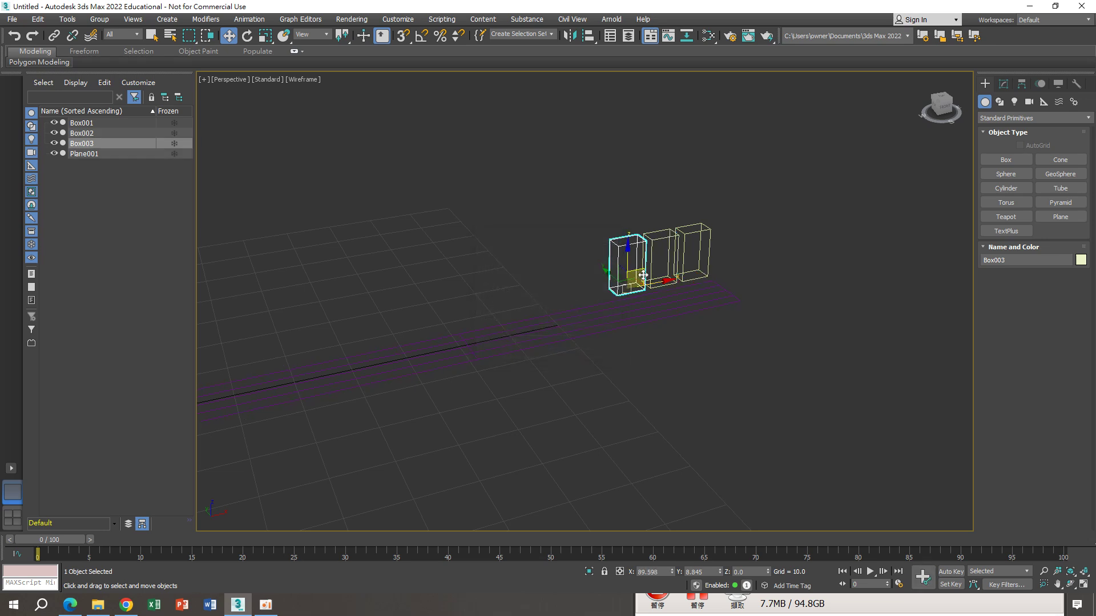
{"action": "left_click", "coordinate": [661, 201]}
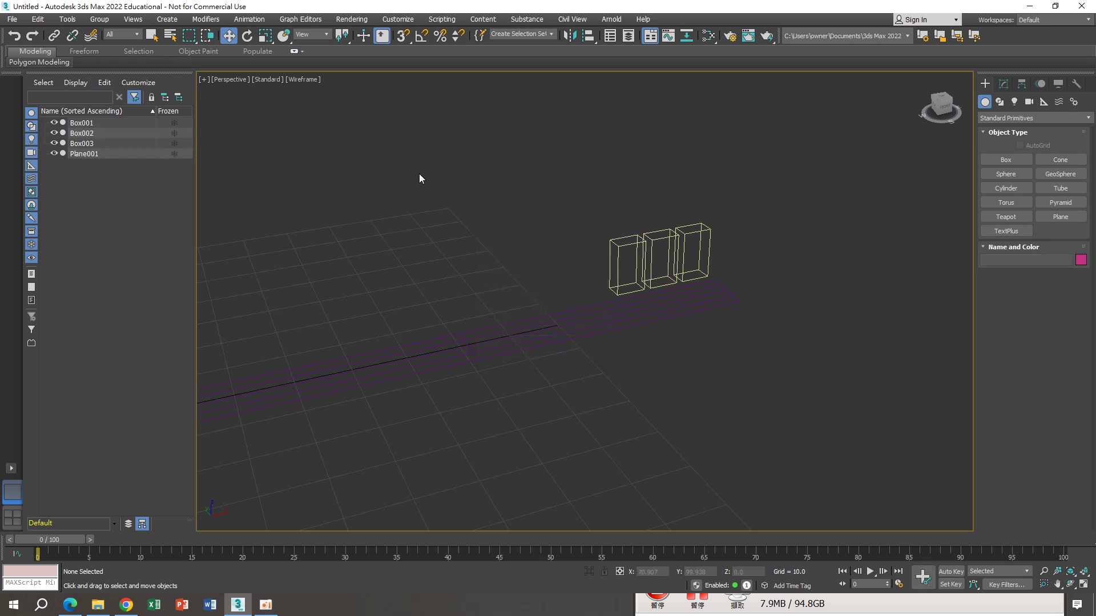
{"action": "left_click", "coordinate": [313, 80]}
{"action": "left_click", "coordinate": [314, 105]}
Scale Box003 to 125% in Y, make the middle box taller and the right one shorter.
{"action": "scroll", "coordinate": [529, 212], "scroll_direction": "down", "scroll_amount": 1}
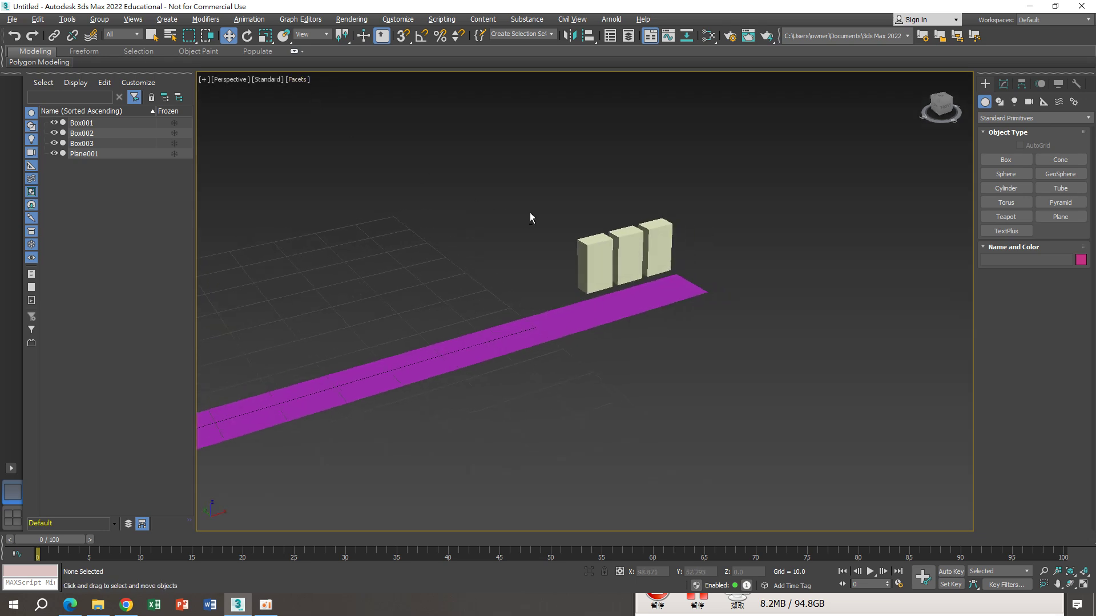
{"action": "middle_click_drag", "start_coordinate": [529, 212], "coordinate": [576, 271], "text": "alt"}
{"action": "left_click", "coordinate": [592, 278]}
{"action": "scroll", "coordinate": [588, 277], "scroll_direction": "up", "scroll_amount": 1}
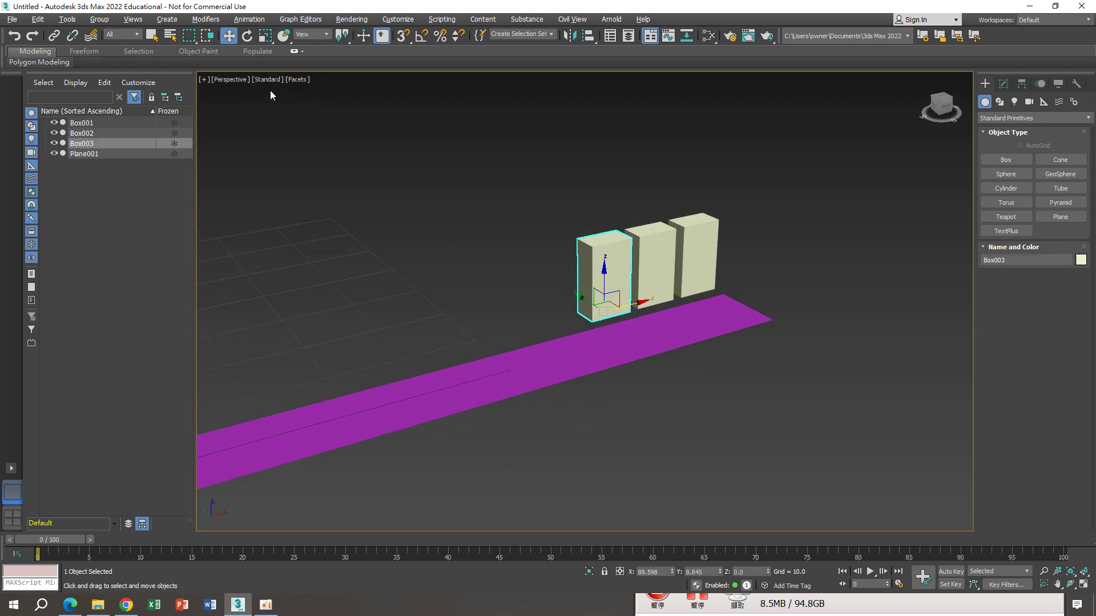
{"action": "left_click", "coordinate": [267, 41]}
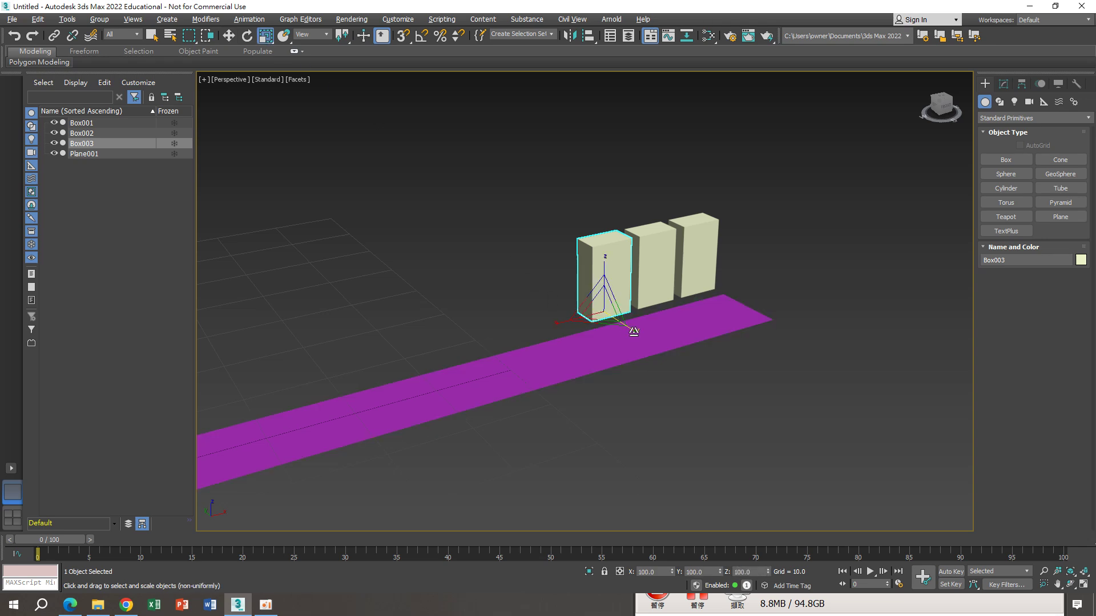
{"action": "left_click_drag", "start_coordinate": [630, 330], "coordinate": [640, 335]}
{"action": "left_click", "coordinate": [653, 266]}
{"action": "left_click_drag", "start_coordinate": [653, 260], "coordinate": [652, 237]}
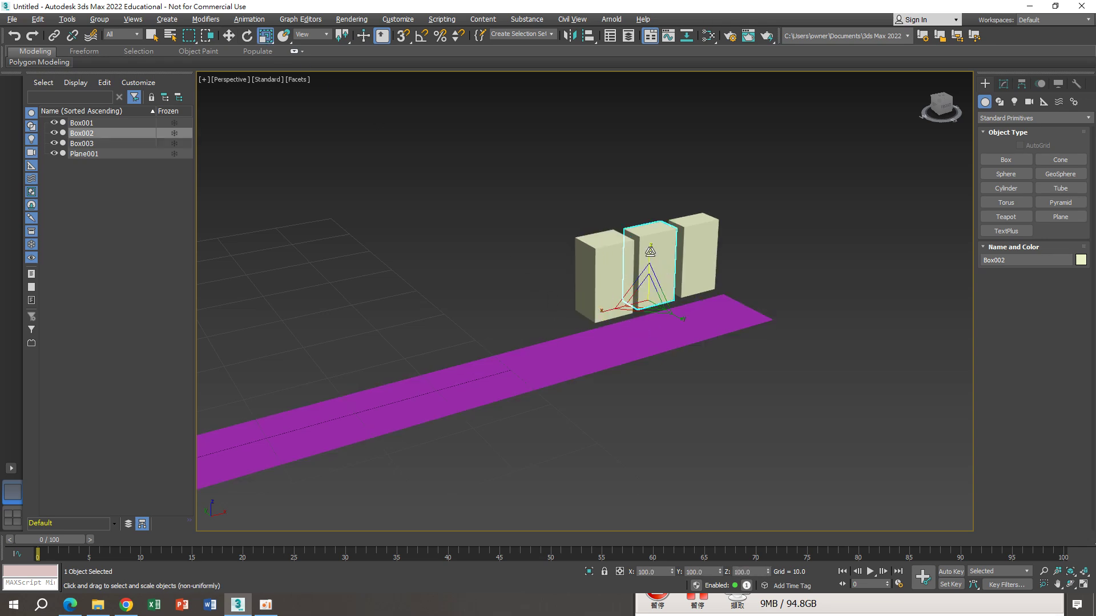
{"action": "left_click", "coordinate": [694, 254]}
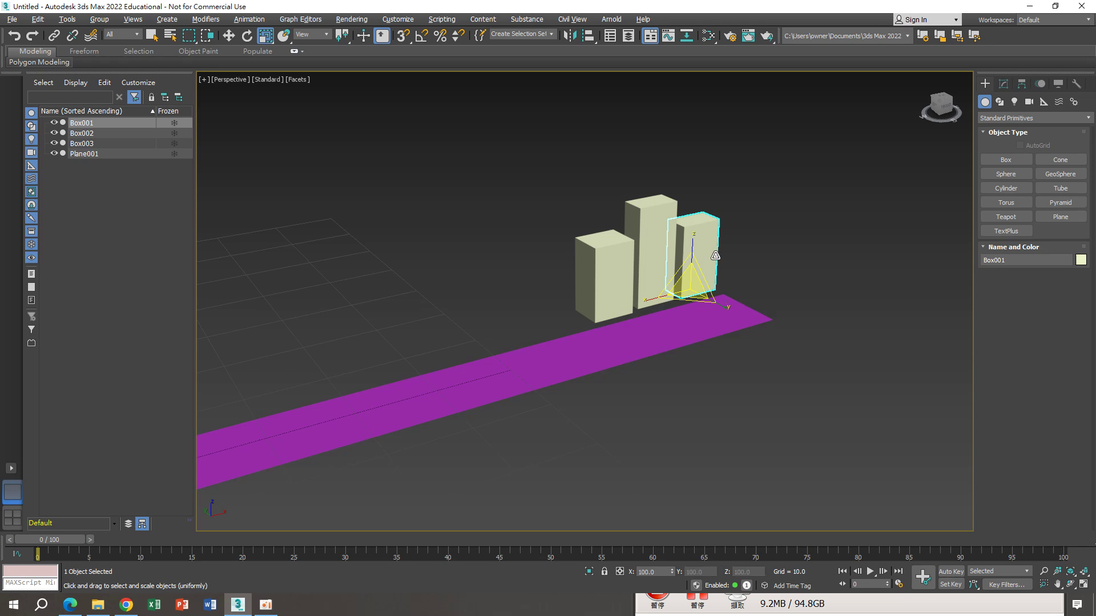
{"action": "left_click_drag", "start_coordinate": [695, 253], "coordinate": [693, 255]}
Reframe the scene and switch to the Front view.
{"action": "scroll", "coordinate": [693, 255], "scroll_direction": "down", "scroll_amount": 3}
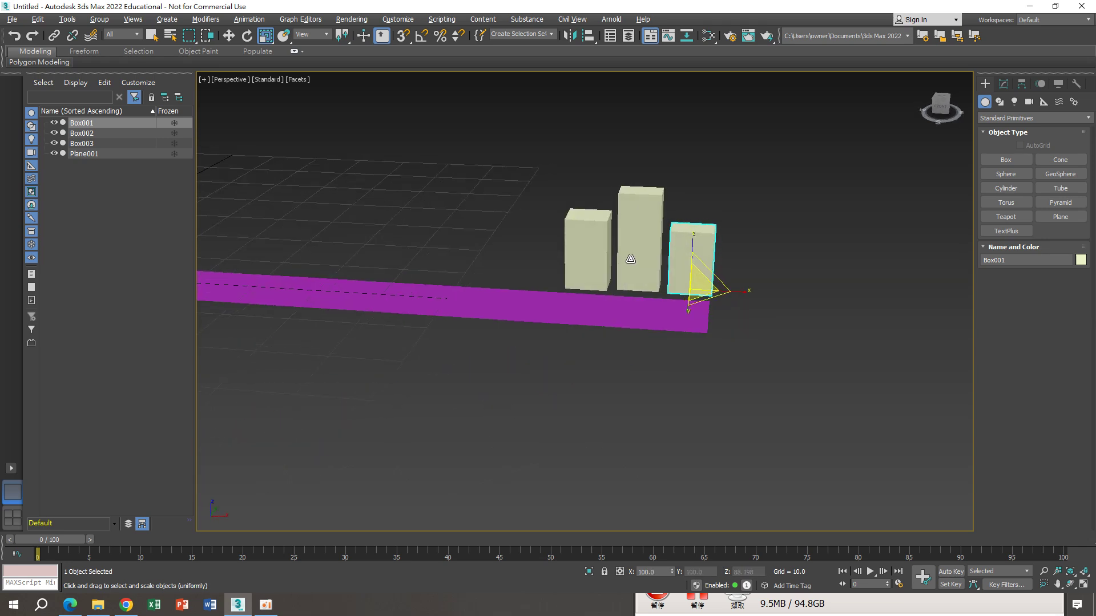
{"action": "scroll", "coordinate": [685, 255], "scroll_direction": "down", "scroll_amount": 4}
{"action": "scroll", "coordinate": [657, 256], "scroll_direction": "down", "scroll_amount": 2}
{"action": "scroll", "coordinate": [621, 257], "scroll_direction": "down", "scroll_amount": 1}
{"action": "middle_click_drag", "start_coordinate": [621, 257], "coordinate": [692, 228]}
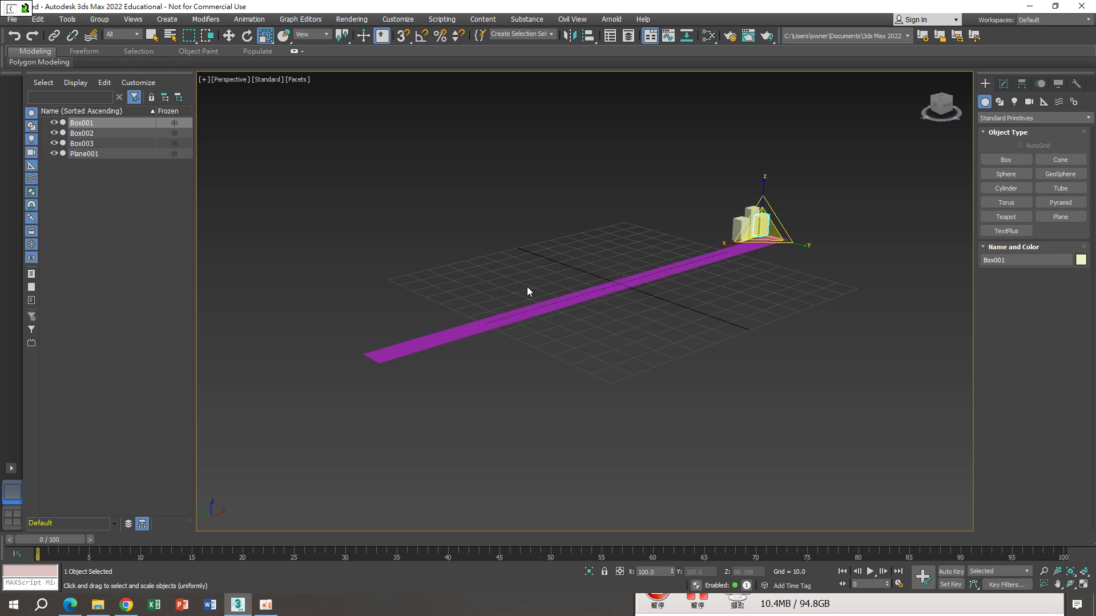
{"action": "scroll", "coordinate": [527, 291], "scroll_direction": "down", "scroll_amount": 4}
{"action": "scroll", "coordinate": [546, 285], "scroll_direction": "up", "scroll_amount": 2}
{"action": "scroll", "coordinate": [556, 279], "scroll_direction": "up", "scroll_amount": 2}
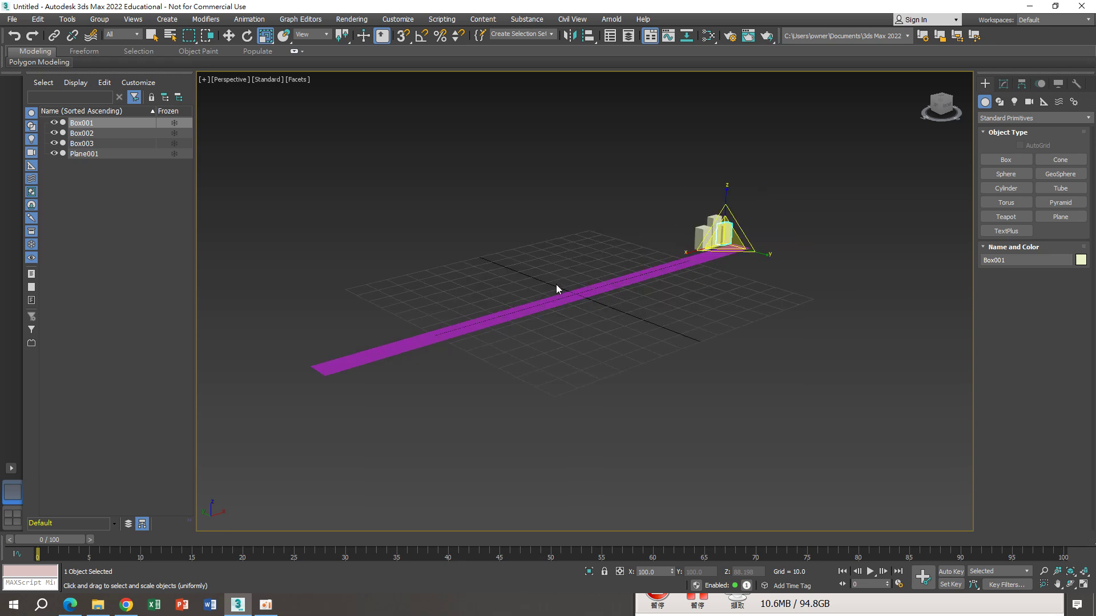
{"action": "key", "text": "f"}
{"action": "scroll", "coordinate": [543, 326], "scroll_direction": "down", "scroll_amount": 2}
{"action": "scroll", "coordinate": [619, 314], "scroll_direction": "up", "scroll_amount": 2}
{"action": "scroll", "coordinate": [619, 314], "scroll_direction": "up", "scroll_amount": 3}
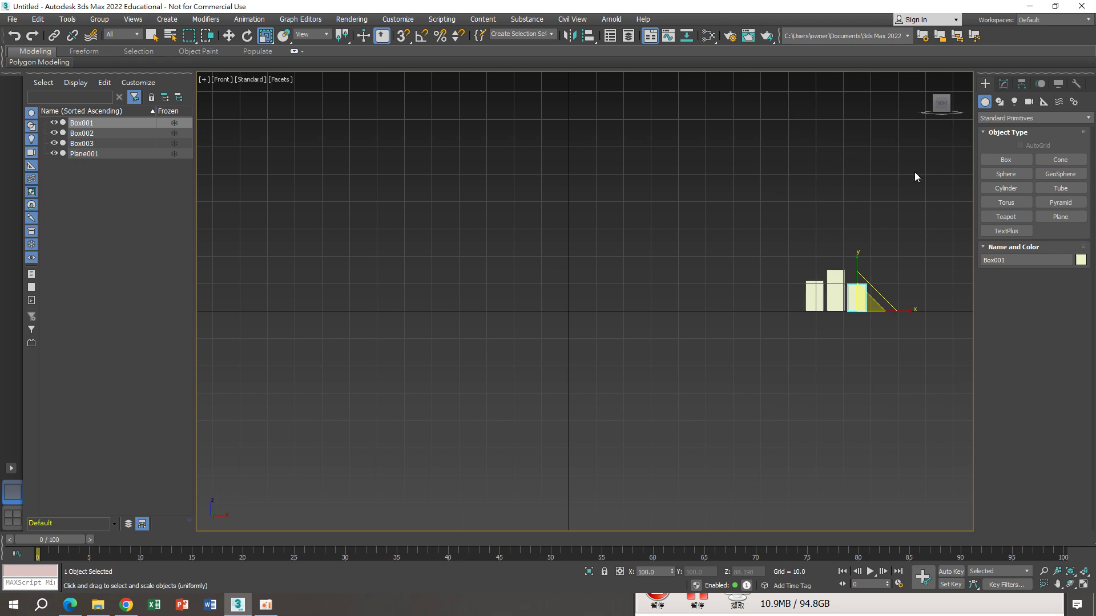
Draw a closed seven-point car-profile line spline in the Front view.
{"action": "left_click", "coordinate": [999, 102]}
{"action": "left_click", "coordinate": [1005, 173]}
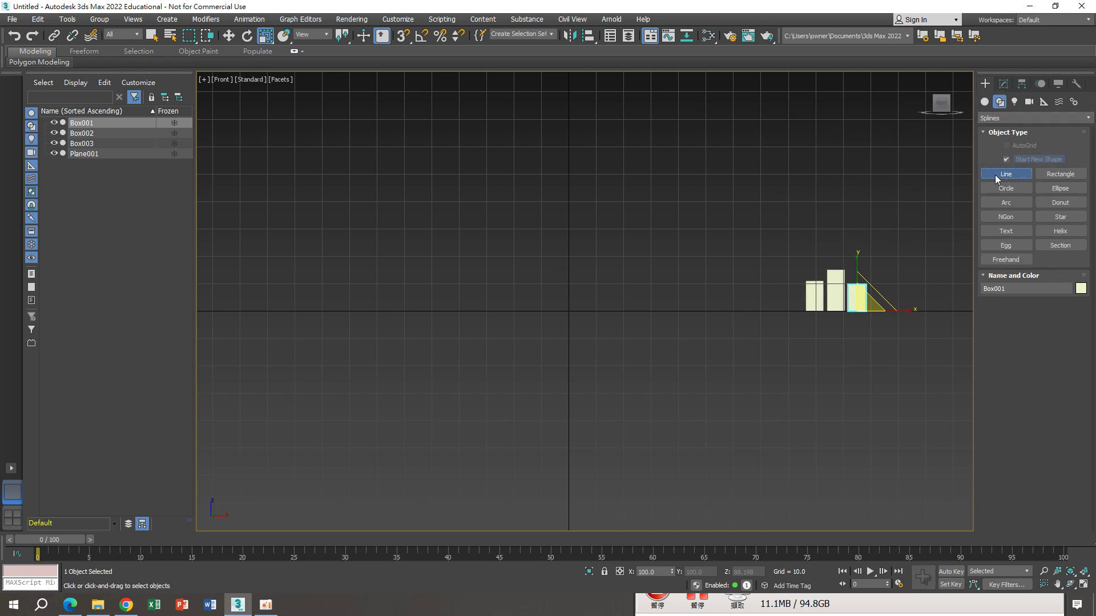
{"action": "scroll", "coordinate": [399, 303], "scroll_direction": "up", "scroll_amount": 2}
{"action": "scroll", "coordinate": [402, 302], "scroll_direction": "up", "scroll_amount": 2}
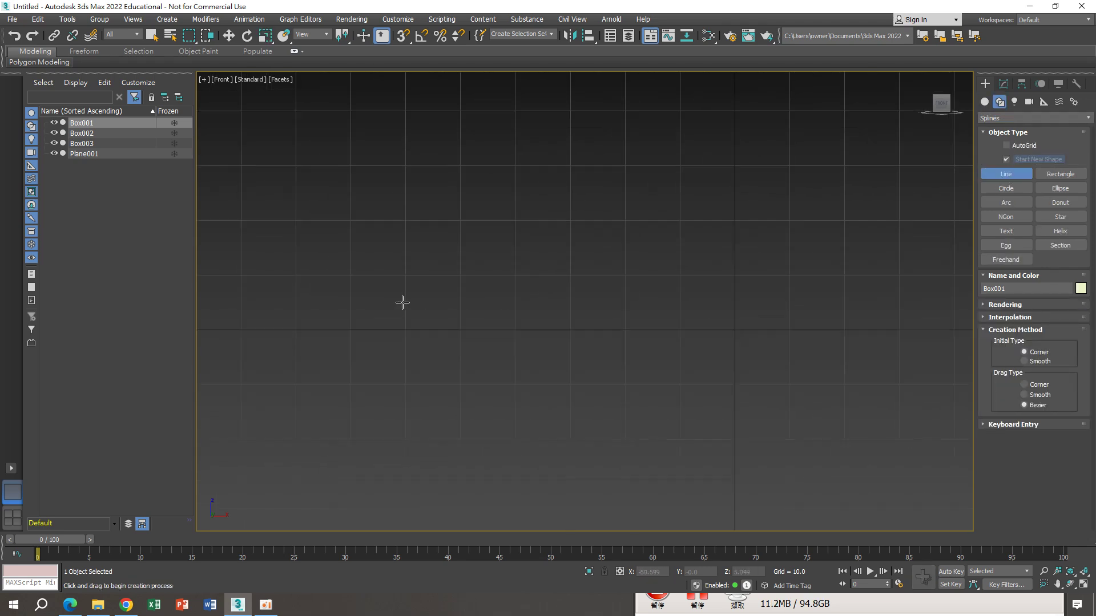
{"action": "scroll", "coordinate": [403, 303], "scroll_direction": "up", "scroll_amount": 1}
{"action": "left_click", "coordinate": [442, 317]}
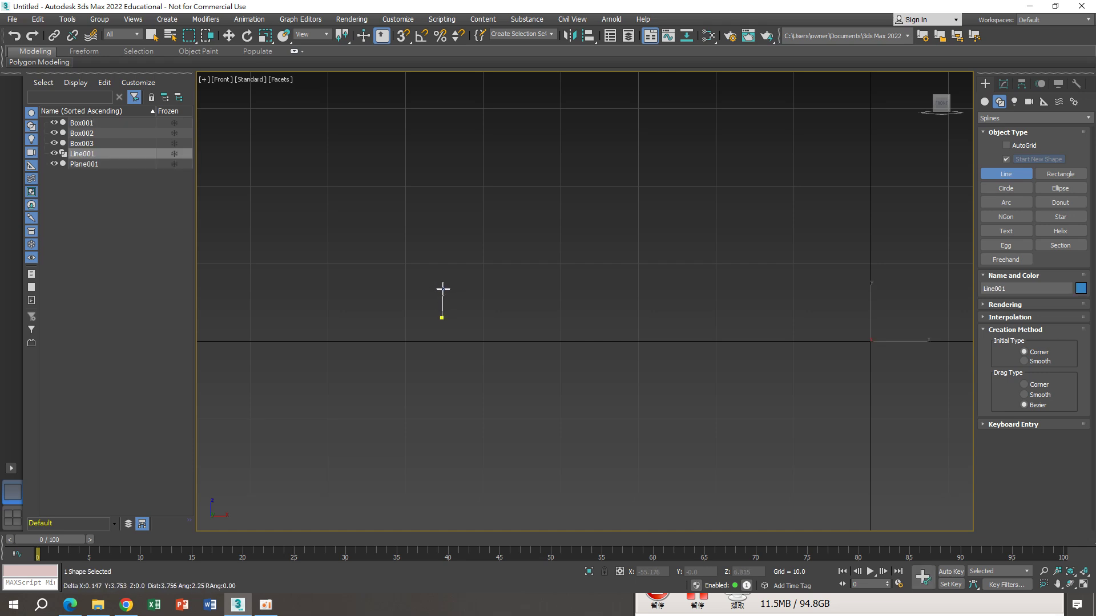
{"action": "left_click", "coordinate": [443, 288]}
{"action": "left_click", "coordinate": [415, 289]}
{"action": "left_click", "coordinate": [385, 263]}
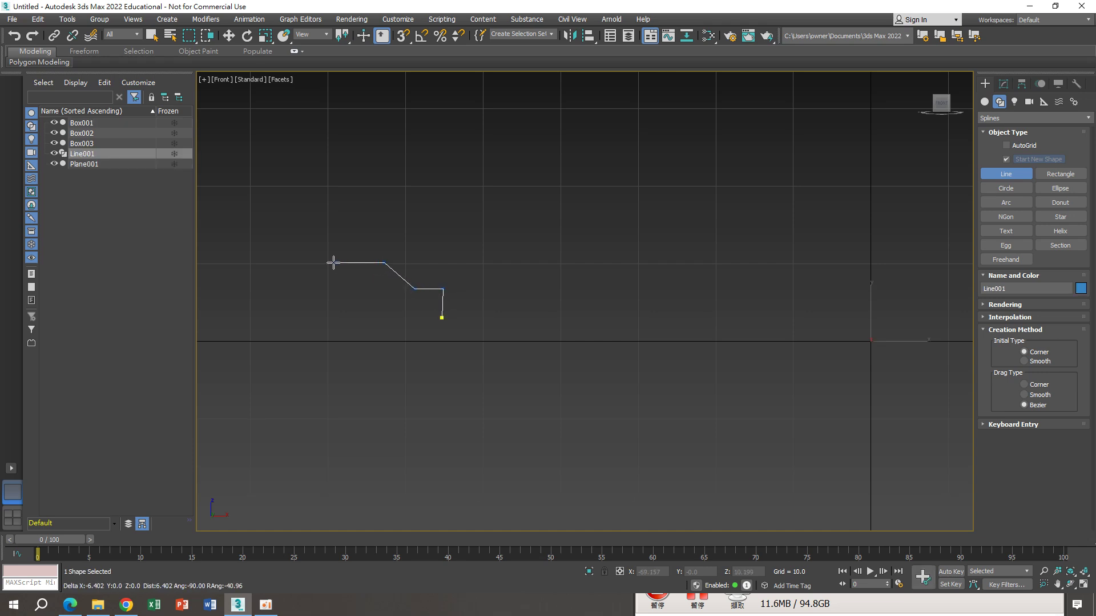
{"action": "left_click", "coordinate": [338, 263]}
{"action": "left_click", "coordinate": [326, 290]}
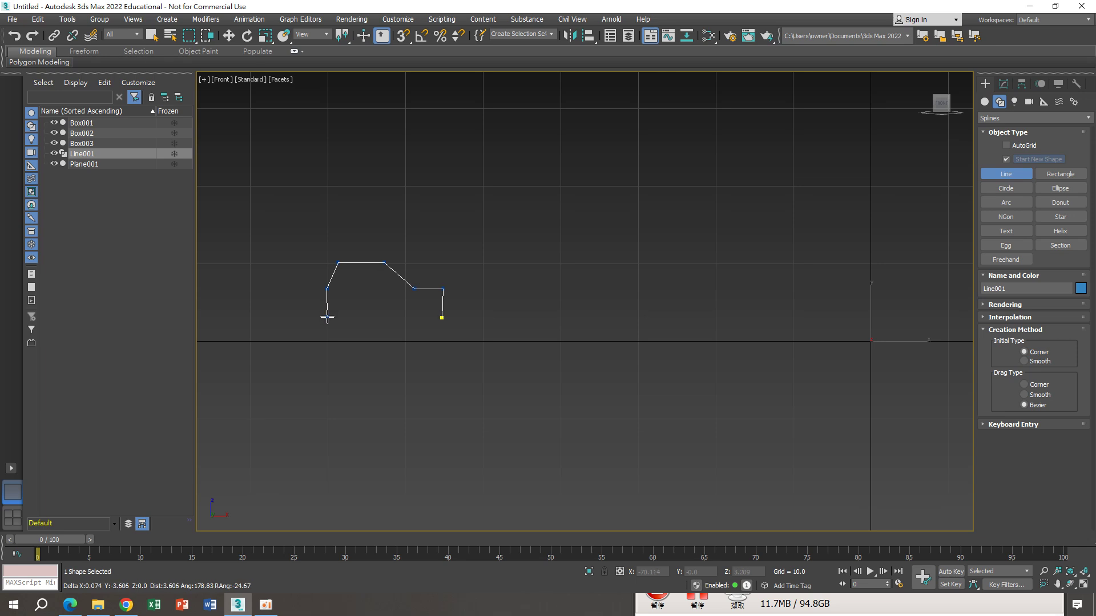
{"action": "left_click", "coordinate": [326, 314]}
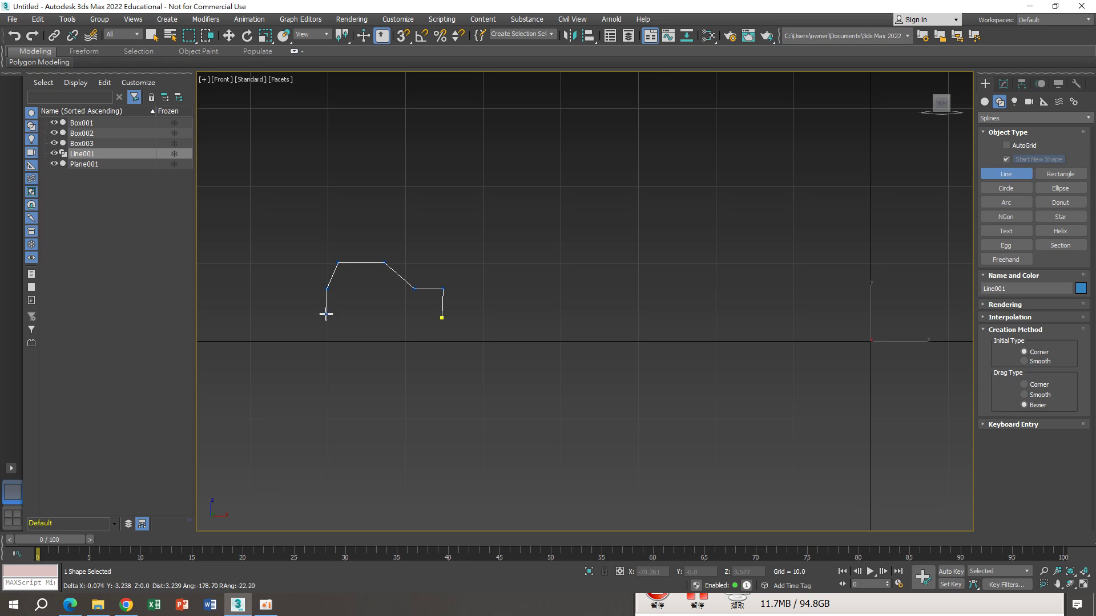
{"action": "left_click", "coordinate": [442, 318]}
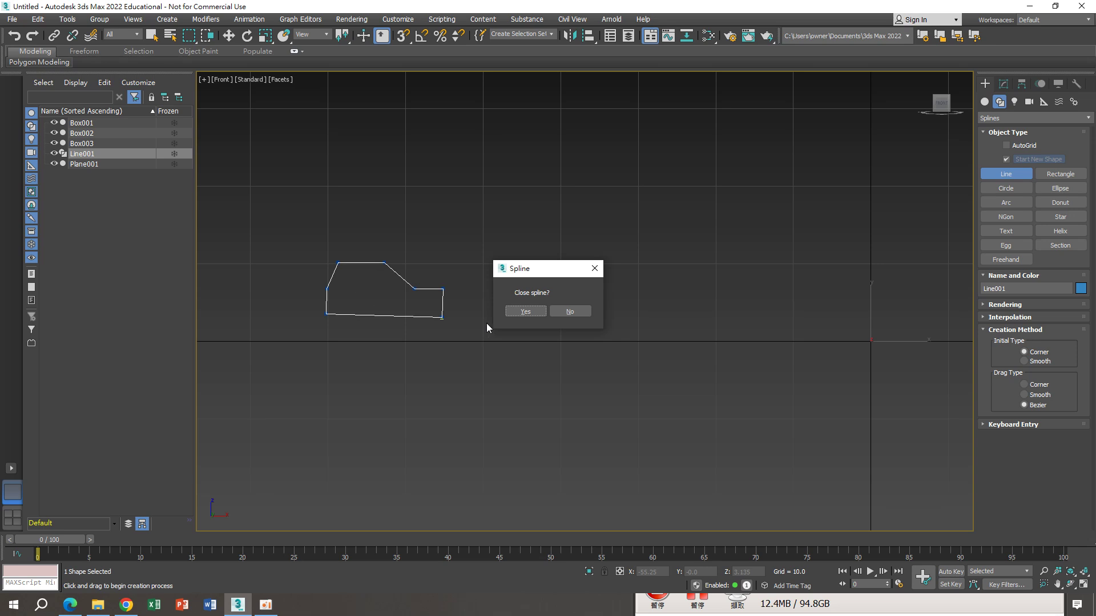
{"action": "left_click", "coordinate": [533, 318]}
Return to the Perspective view and move the car outline to the road's near end.
{"action": "mouse_move", "coordinate": [484, 311]}
{"action": "middle_mouse_down"}
{"action": "mouse_move", "coordinate": [577, 318]}
{"action": "mouse_move", "coordinate": [577, 301]}
{"action": "mouse_move", "coordinate": [562, 303]}
{"action": "mouse_move", "coordinate": [559, 323]}
{"action": "middle_mouse_up"}
{"action": "key", "text": "p"}
{"action": "key", "text": "r"}
{"action": "key", "text": "w"}
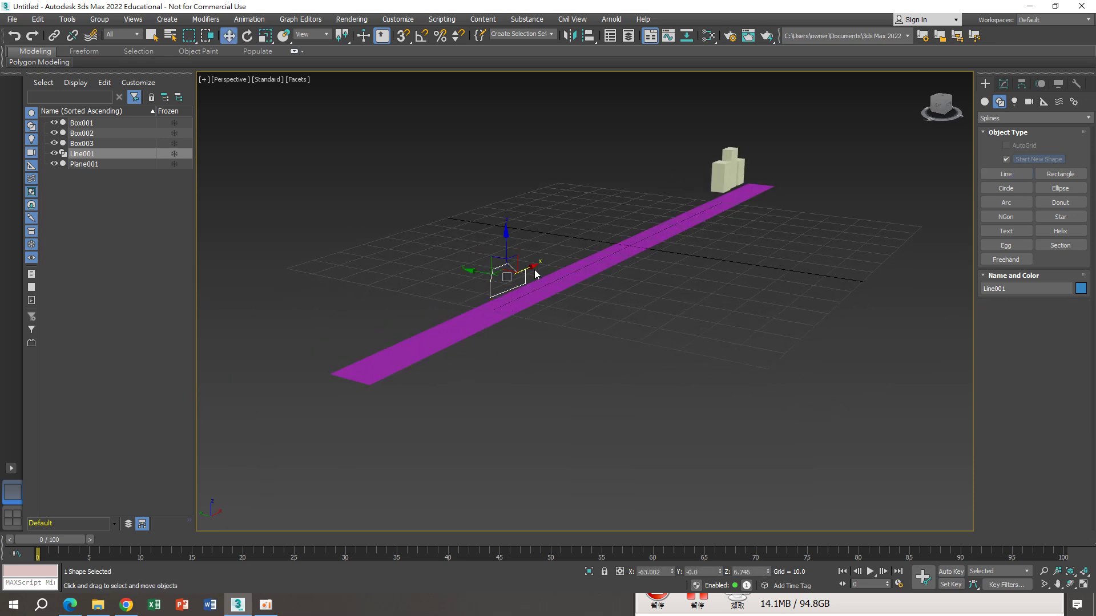
{"action": "left_click_drag", "start_coordinate": [533, 267], "coordinate": [399, 336]}
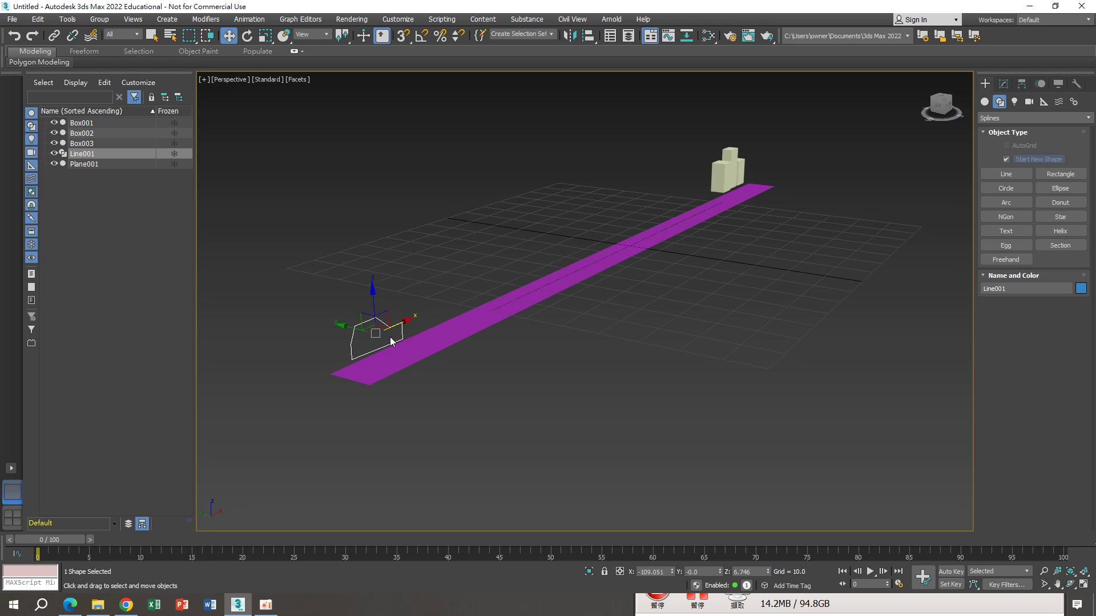
{"action": "scroll", "coordinate": [395, 336], "scroll_direction": "up", "scroll_amount": 2}
{"action": "scroll", "coordinate": [395, 335], "scroll_direction": "up", "scroll_amount": 1}
{"action": "type", "text": "x"}
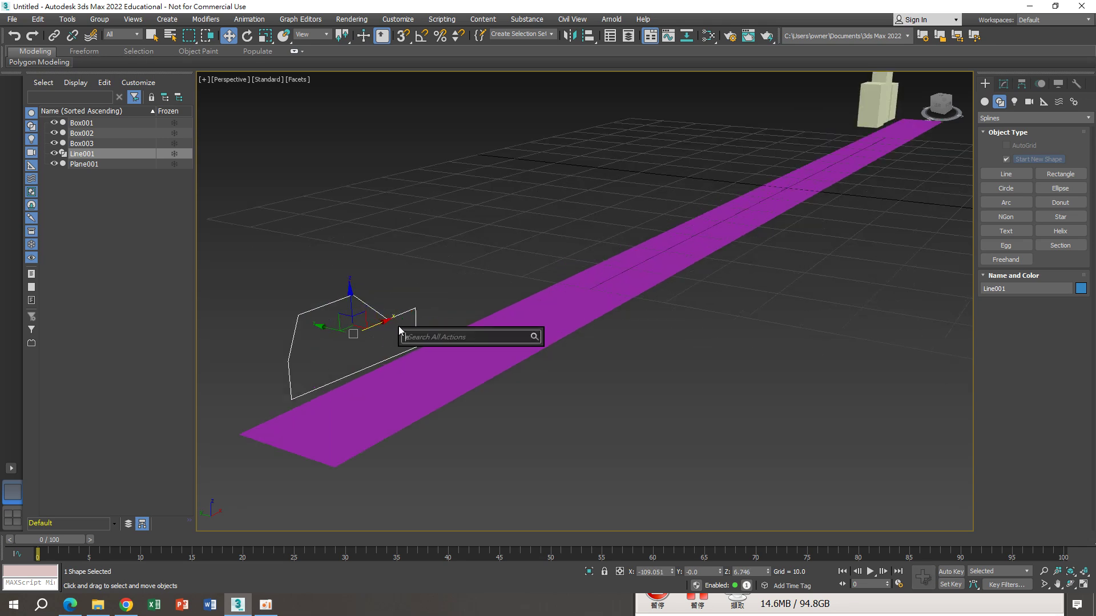
{"action": "type", "text": "extrude"}
Extrude the car outline with a reduced Amount and draw a cylinder wheel on its side.
{"action": "left_click", "coordinate": [449, 519]}
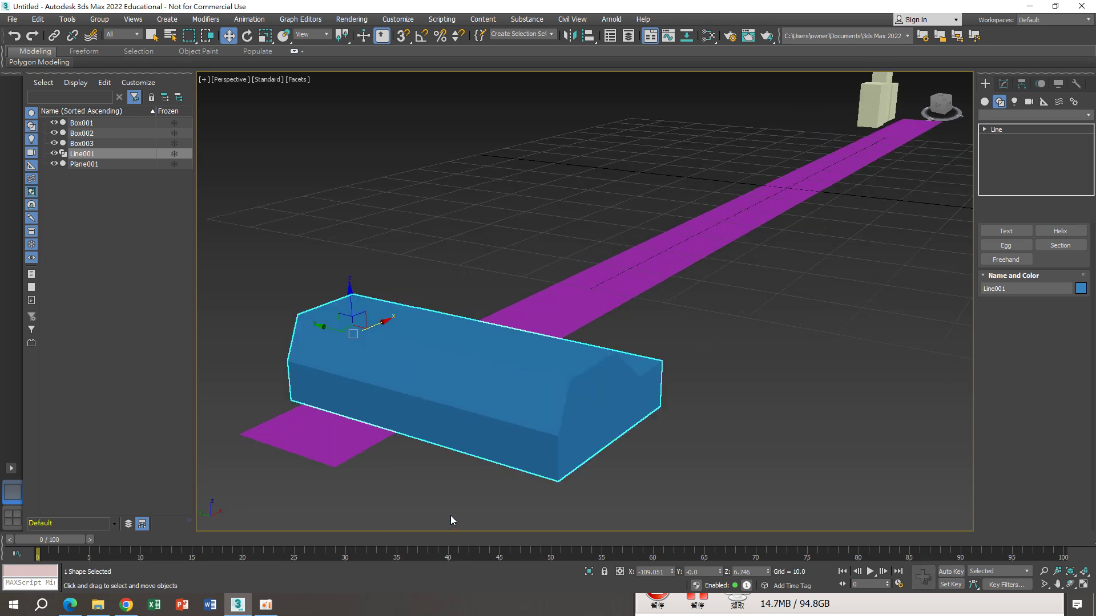
{"action": "left_click_drag", "start_coordinate": [1066, 255], "coordinate": [1060, 276]}
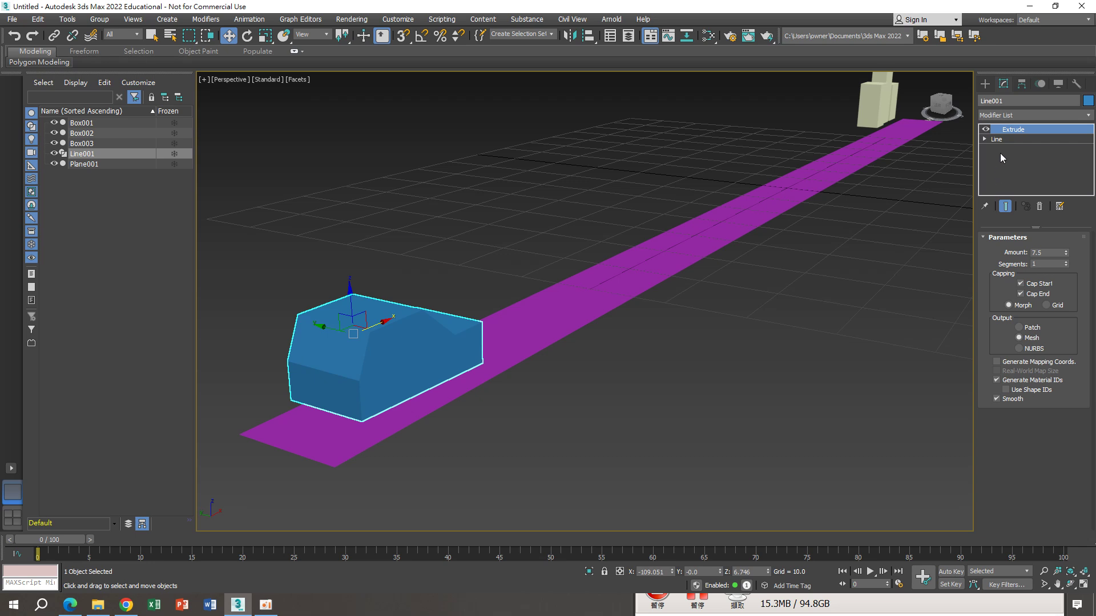
{"action": "left_click", "coordinate": [985, 83]}
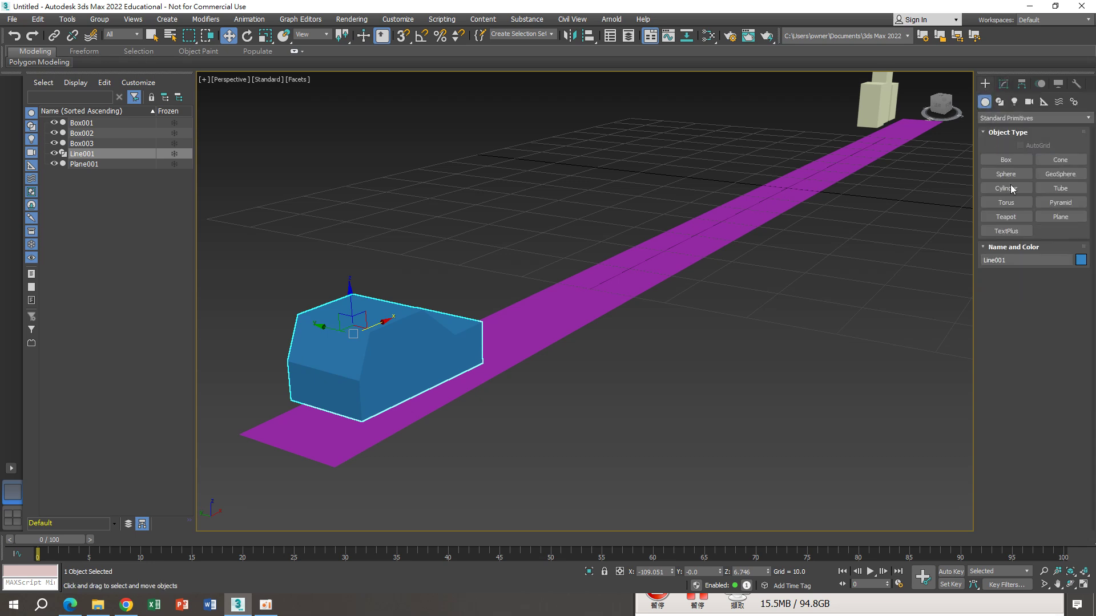
{"action": "left_click", "coordinate": [1007, 189]}
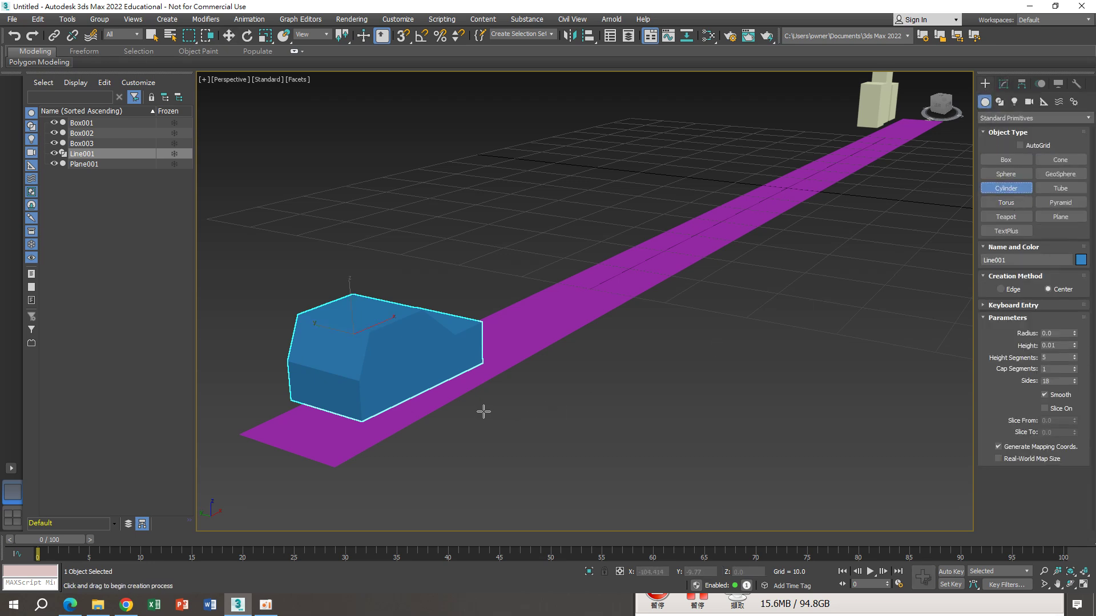
{"action": "scroll", "coordinate": [484, 411], "scroll_direction": "up", "scroll_amount": 1}
{"action": "scroll", "coordinate": [411, 391], "scroll_direction": "up", "scroll_amount": 2}
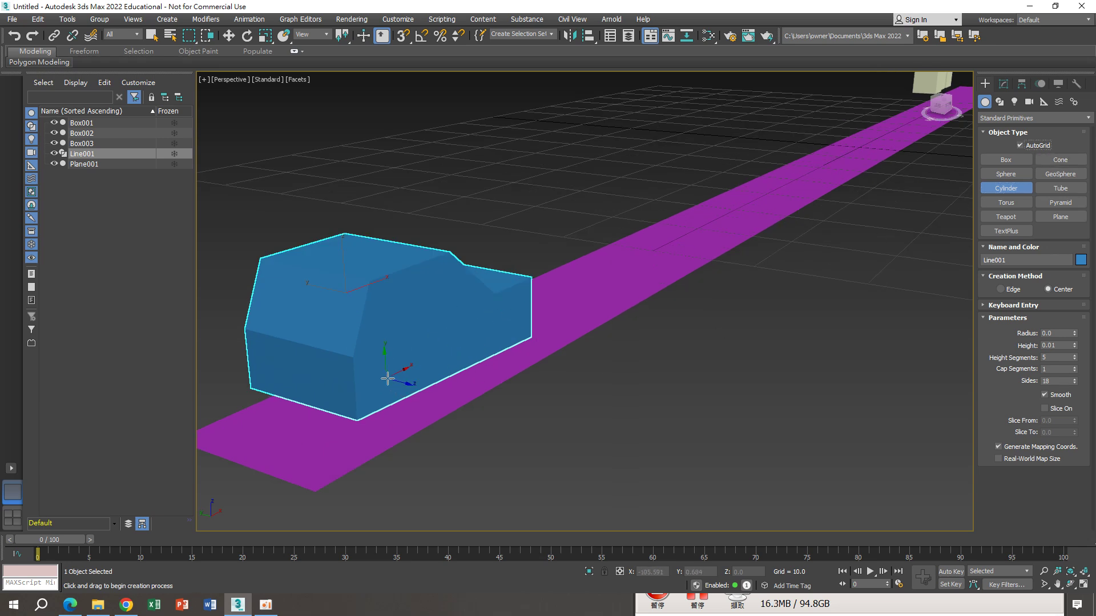
{"action": "left_click_drag", "start_coordinate": [394, 389], "coordinate": [421, 411]}
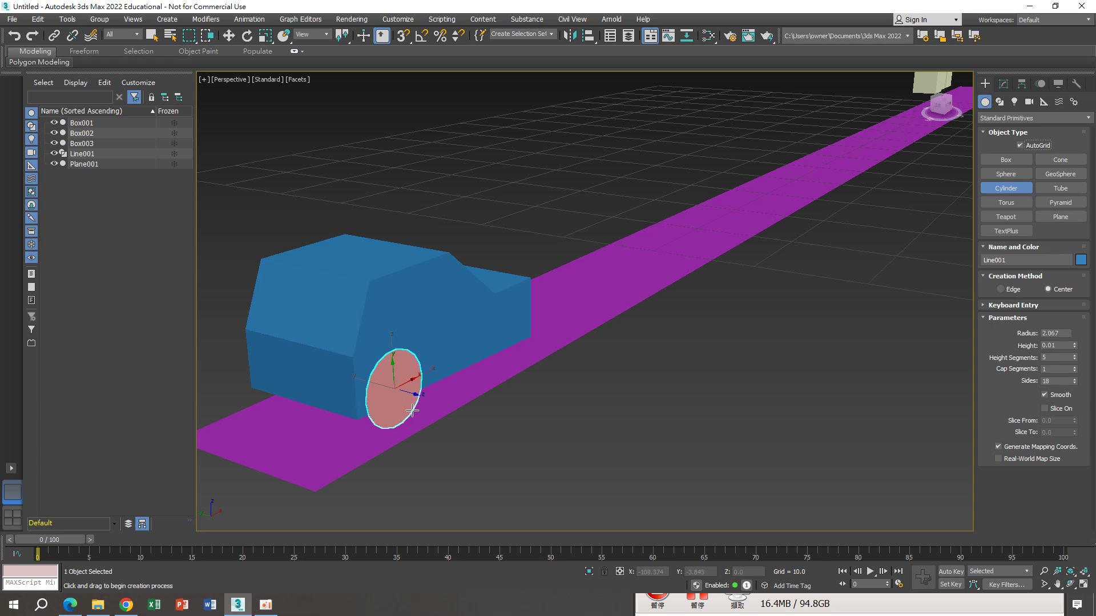
{"action": "left_click", "coordinate": [422, 410]}
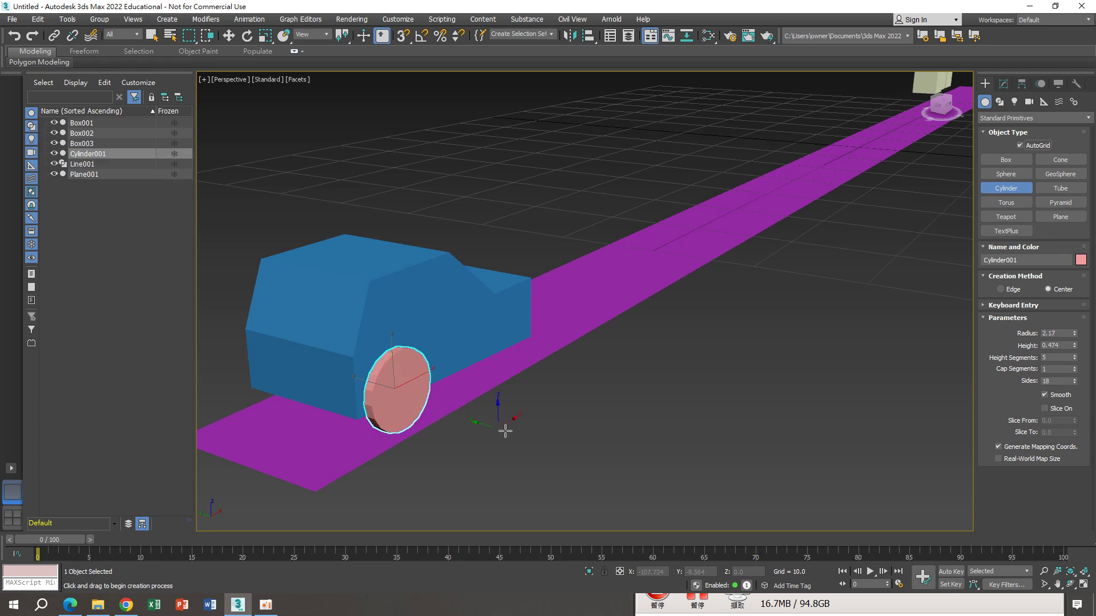
Instance-clone the wheel toward the car's other end and select both wheels.
{"action": "key", "text": "w"}
{"action": "left_click_drag", "start_coordinate": [421, 376], "coordinate": [510, 296], "text": "shift"}
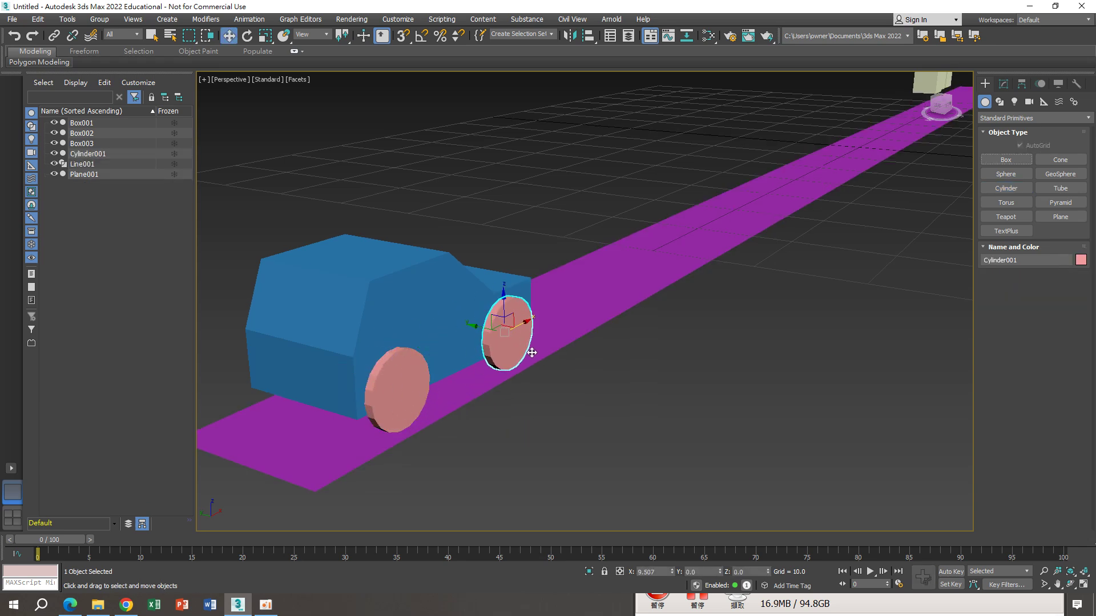
{"action": "left_click", "coordinate": [507, 279]}
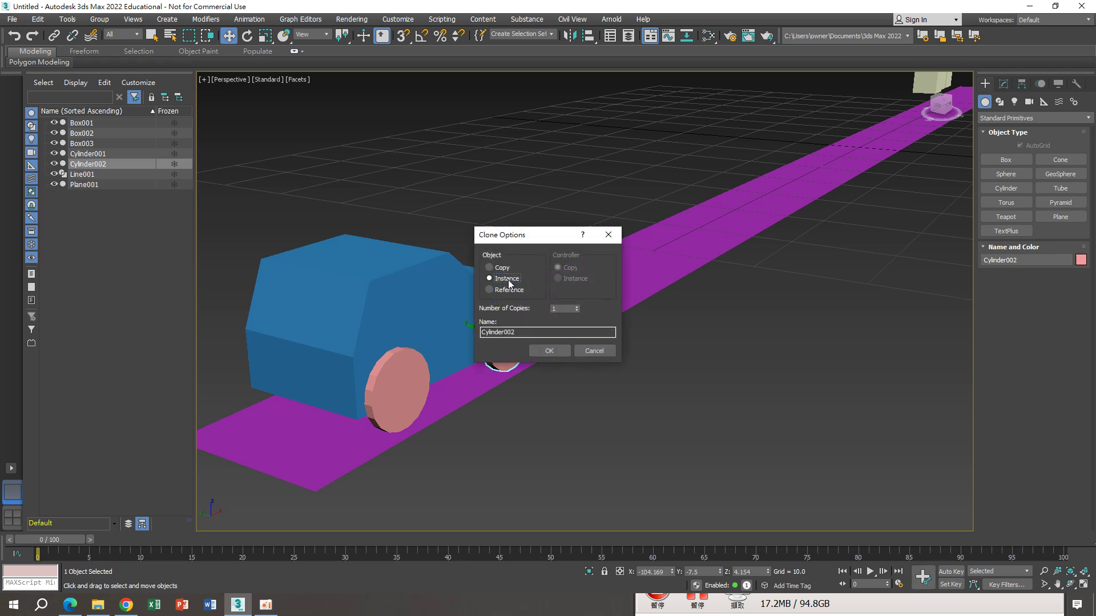
{"action": "left_click", "coordinate": [549, 352]}
{"action": "left_click", "coordinate": [409, 362], "text": "ctrl"}
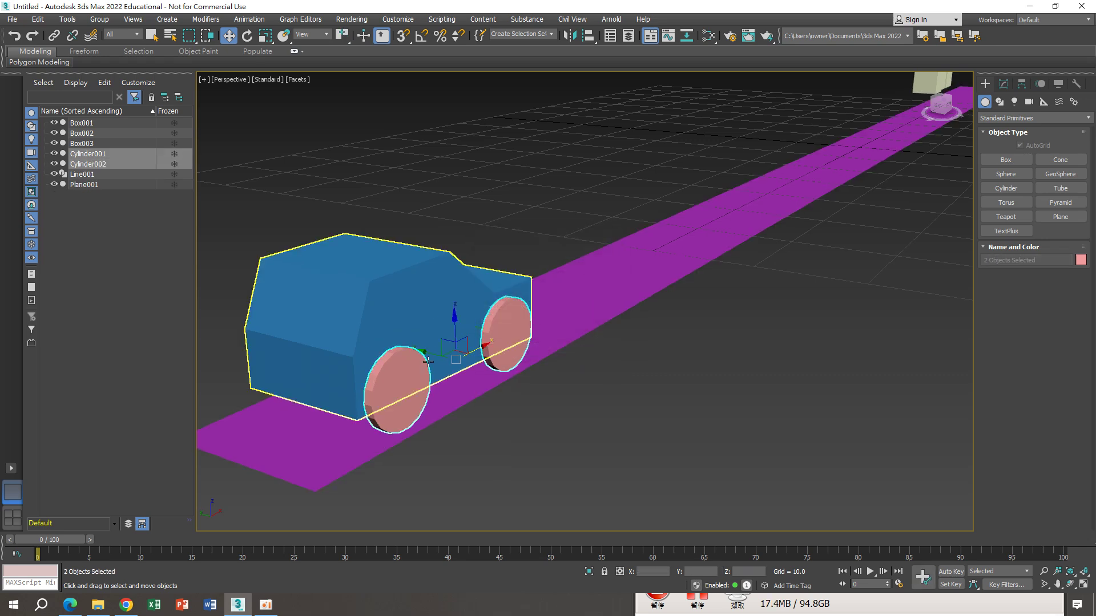
Copy both wheels onto the other side of the car.
{"action": "scroll", "coordinate": [494, 392], "scroll_direction": "down", "scroll_amount": 3}
{"action": "middle_click_drag", "start_coordinate": [493, 391], "coordinate": [578, 399], "text": "alt"}
{"action": "left_click_drag", "start_coordinate": [437, 383], "coordinate": [357, 417]}
{"action": "left_click", "coordinate": [530, 351]}
Group the car body and all four wheels as Group001.
{"action": "middle_click_drag", "start_coordinate": [529, 354], "coordinate": [588, 311], "text": "alt"}
{"action": "left_click_drag", "start_coordinate": [579, 306], "coordinate": [445, 351]}
{"action": "left_click_drag", "start_coordinate": [294, 404], "coordinate": [194, 166]}
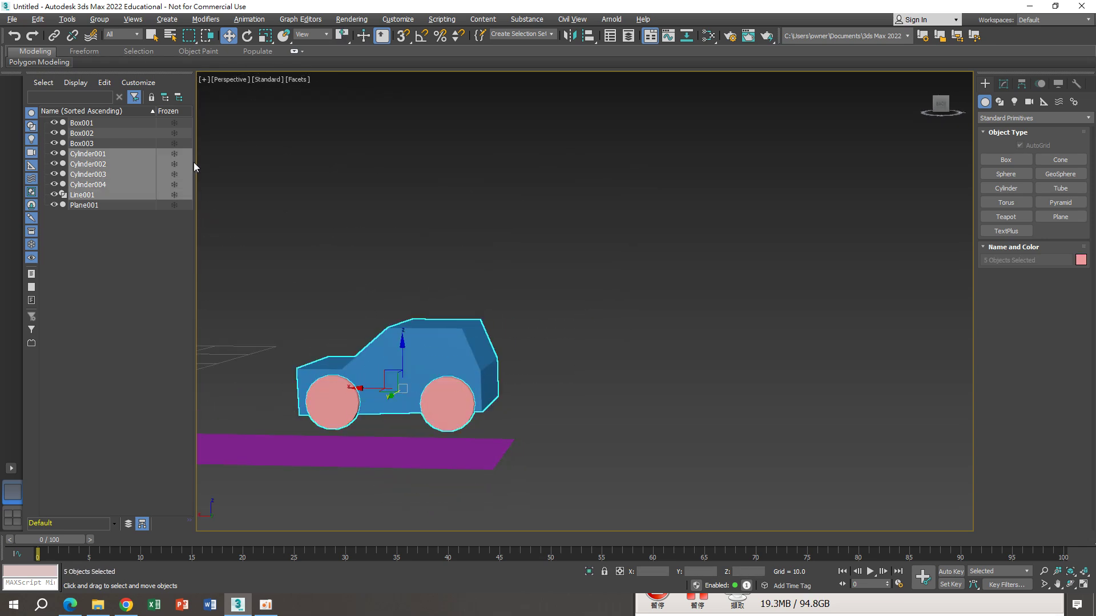
{"action": "left_click", "coordinate": [99, 19]}
{"action": "left_click", "coordinate": [105, 34]}
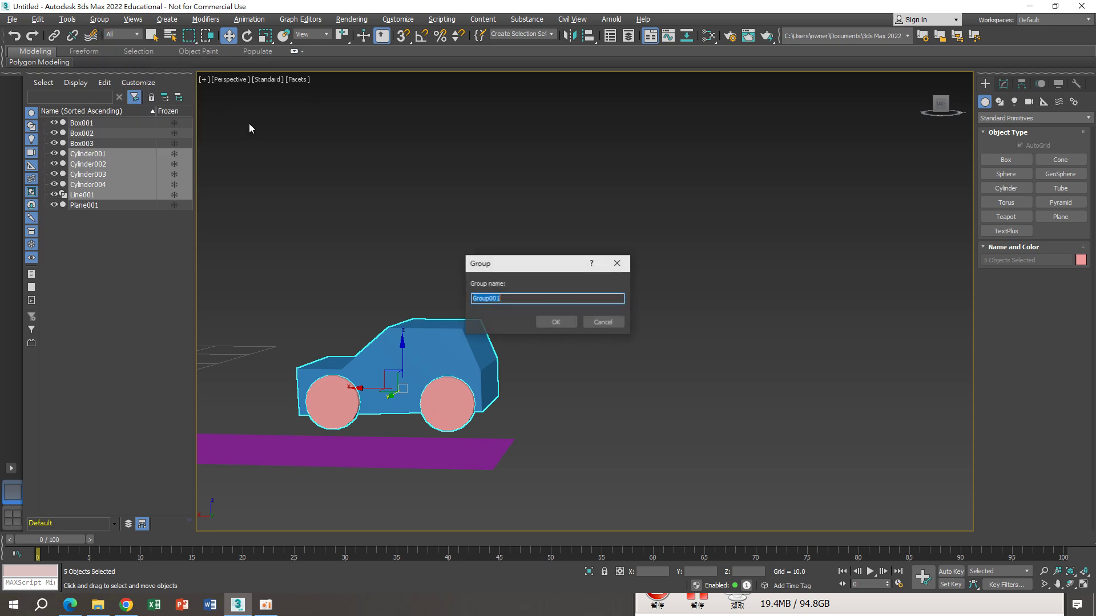
{"action": "left_click", "coordinate": [554, 322]}
Shrink Group001, move it along the road, and lower it onto the road plane.
{"action": "mouse_move", "coordinate": [552, 322]}
{"action": "middle_mouse_down", "text": "alt"}
{"action": "mouse_move", "coordinate": [406, 349]}
{"action": "mouse_move", "coordinate": [387, 228]}
{"action": "middle_mouse_up", "text": "alt"}
{"action": "left_click", "coordinate": [260, 36]}
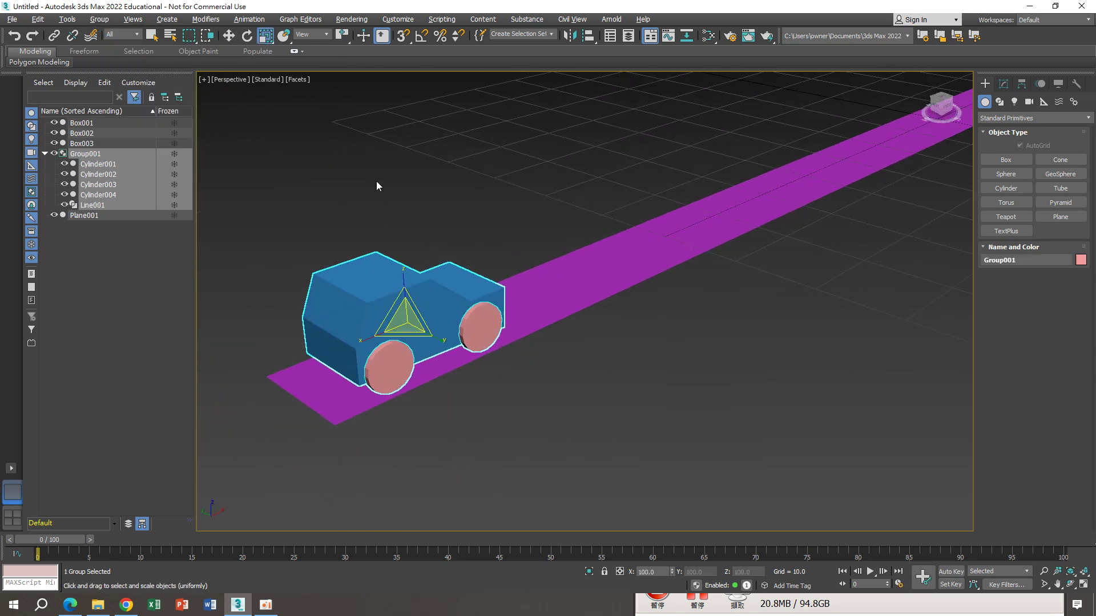
{"action": "mouse_move", "coordinate": [405, 318]}
{"action": "left_mouse_down"}
{"action": "mouse_move", "coordinate": [374, 419]}
{"action": "mouse_move", "coordinate": [302, 558]}
{"action": "left_mouse_up"}
{"action": "key", "text": "w"}
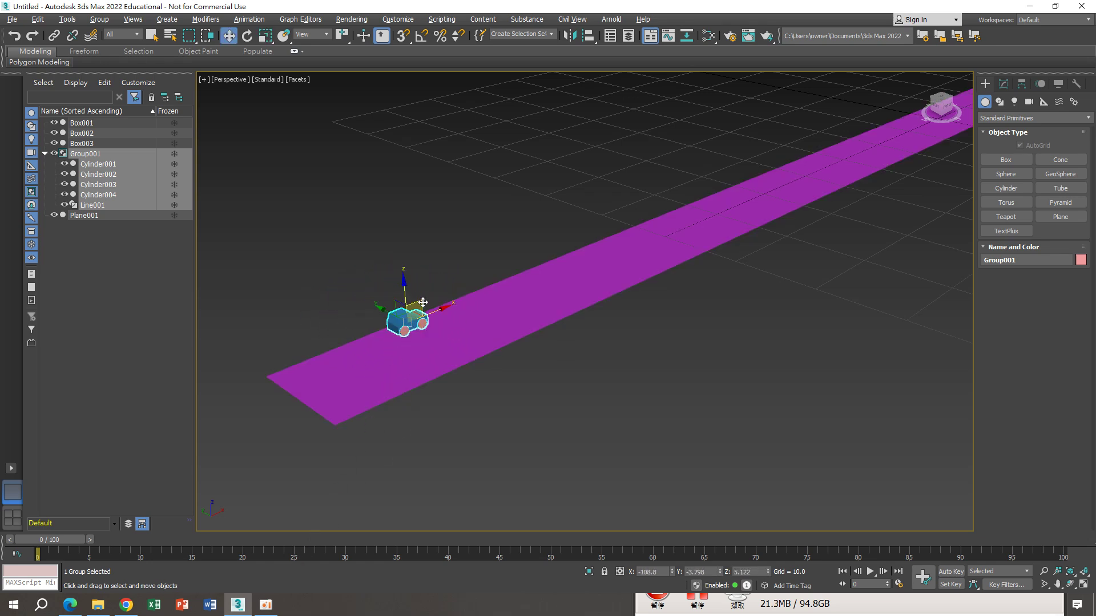
{"action": "left_click_drag", "start_coordinate": [435, 314], "coordinate": [337, 343]}
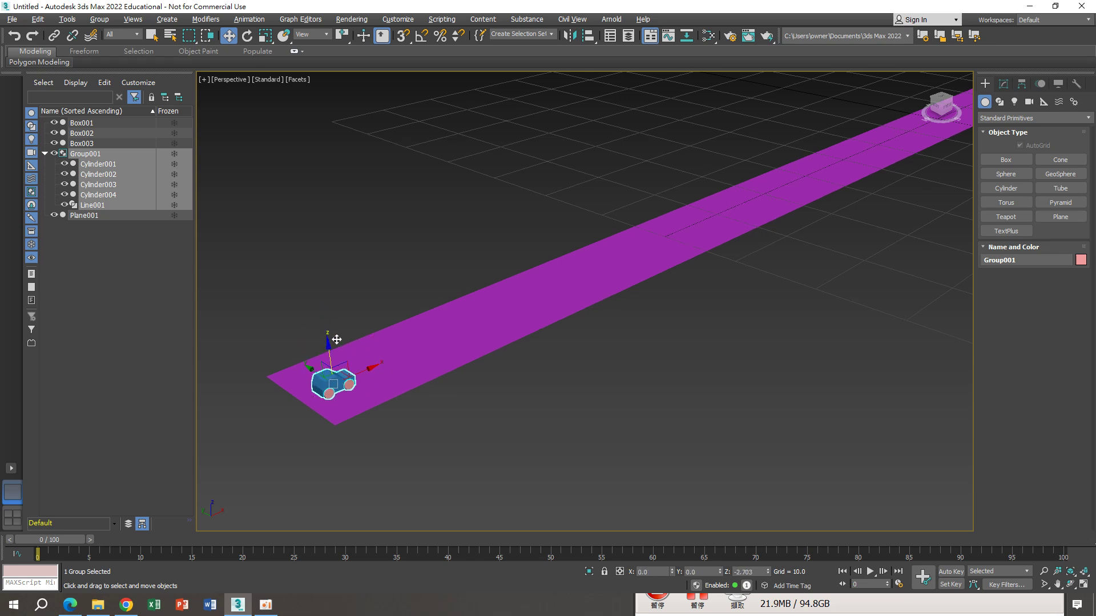
{"action": "middle_click_drag", "start_coordinate": [362, 330], "coordinate": [372, 324], "text": "alt"}
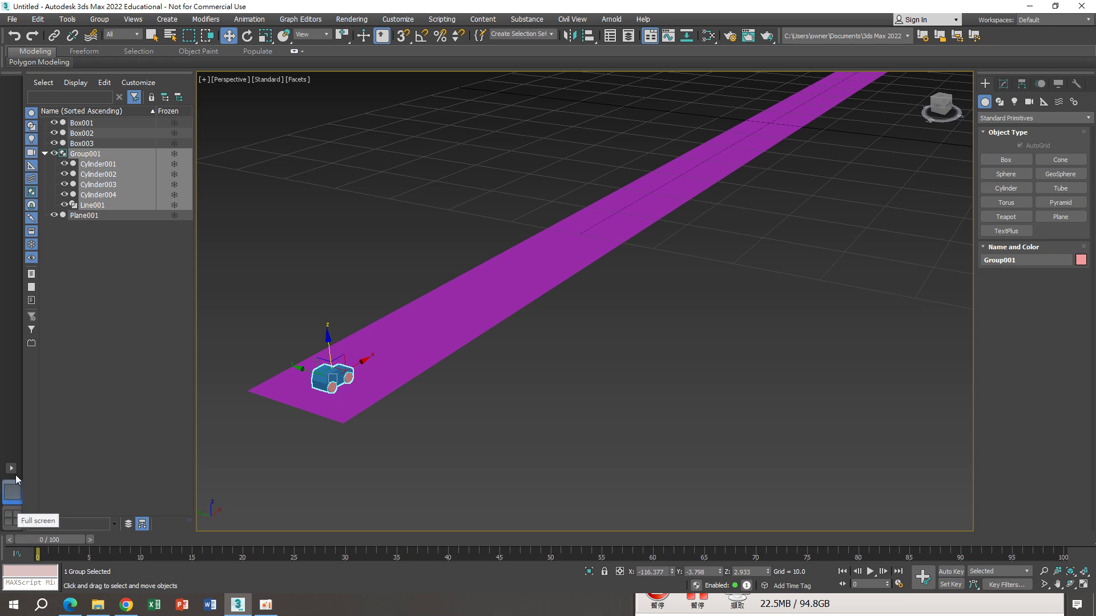
Switch the workspace to a two-pane side-by-side viewport layout.
{"action": "left_click", "coordinate": [12, 469]}
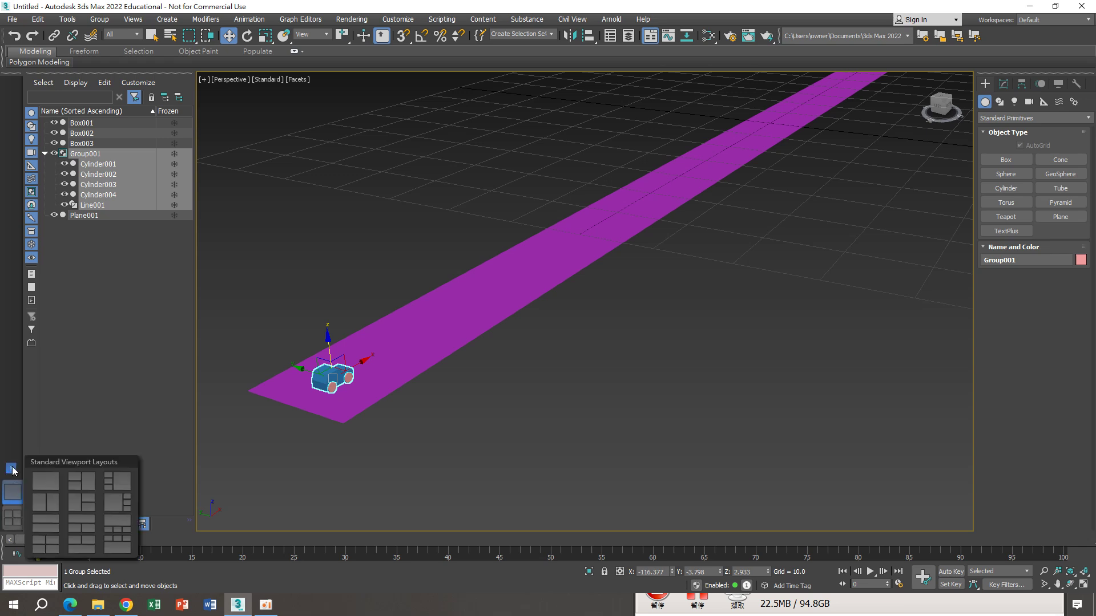
{"action": "left_click", "coordinate": [47, 505]}
{"action": "scroll", "coordinate": [411, 347], "scroll_direction": "down", "scroll_amount": 2}
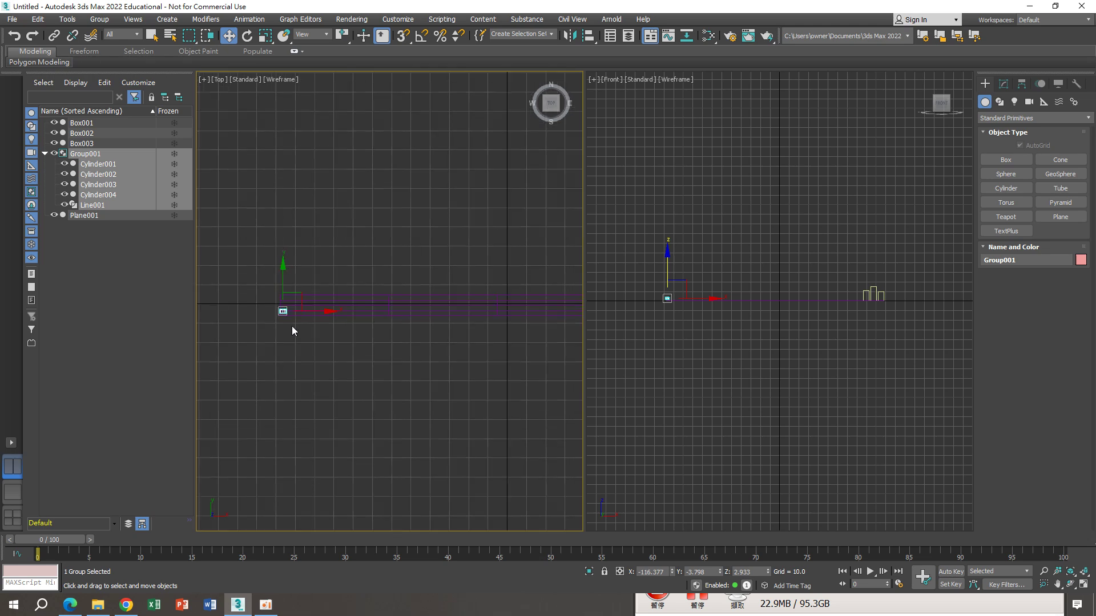
{"action": "scroll", "coordinate": [292, 322], "scroll_direction": "up", "scroll_amount": 3}
{"action": "scroll", "coordinate": [308, 308], "scroll_direction": "up", "scroll_amount": 3}
Move the car to the middle of the road and set it onto the road surface.
{"action": "left_click_drag", "start_coordinate": [326, 276], "coordinate": [325, 200]}
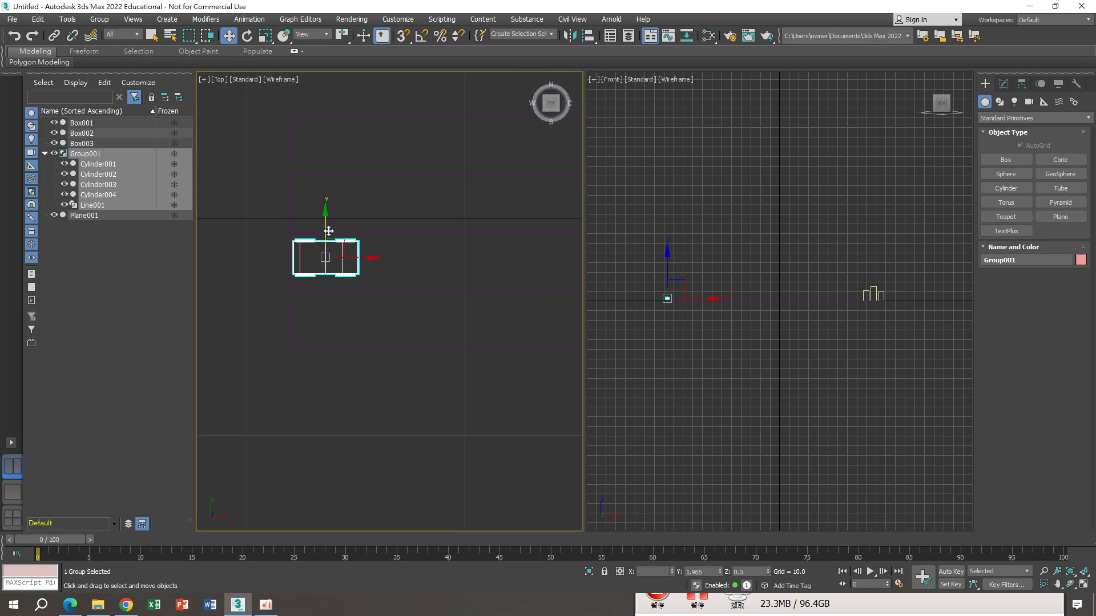
{"action": "middle_click_drag", "start_coordinate": [668, 312], "coordinate": [646, 305]}
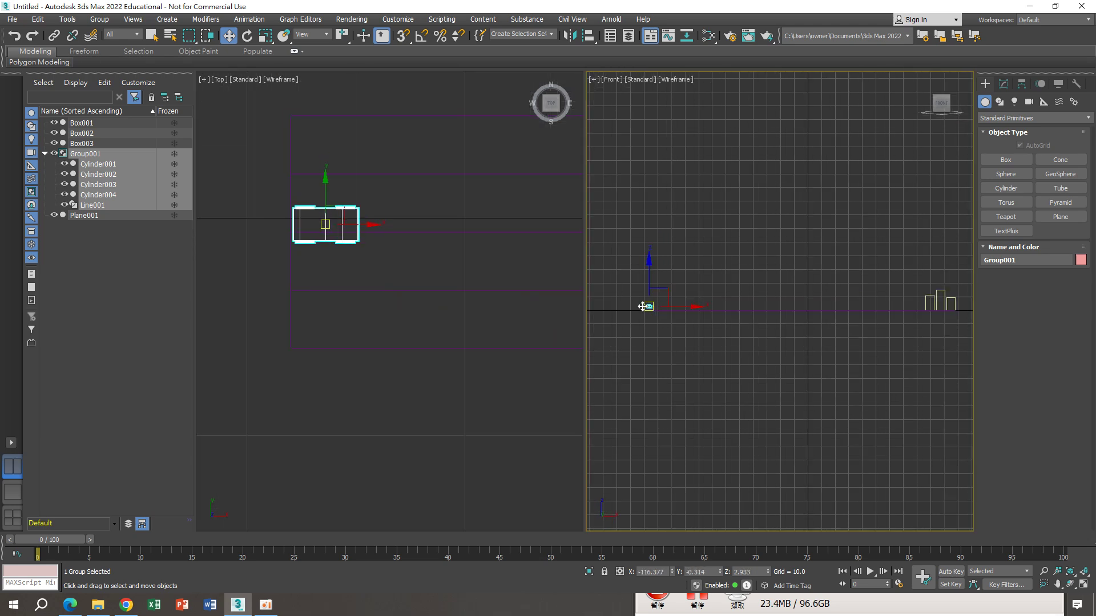
{"action": "scroll", "coordinate": [646, 306], "scroll_direction": "up", "scroll_amount": 2}
{"action": "scroll", "coordinate": [674, 308], "scroll_direction": "up", "scroll_amount": 2}
{"action": "scroll", "coordinate": [713, 305], "scroll_direction": "up", "scroll_amount": 2}
{"action": "left_click_drag", "start_coordinate": [725, 305], "coordinate": [722, 342]}
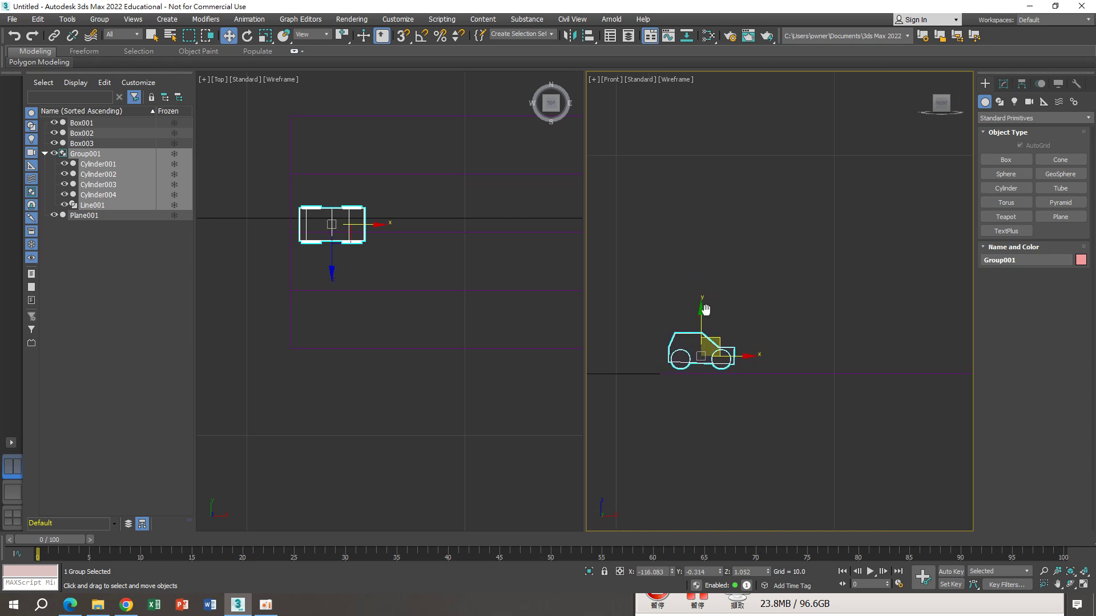
Make the right view Perspective with Facets shading, orbiting around the car.
{"action": "key", "text": "p"}
{"action": "mouse_move", "coordinate": [705, 309]}
{"action": "middle_mouse_down", "text": "alt"}
{"action": "mouse_move", "coordinate": [775, 320]}
{"action": "mouse_move", "coordinate": [752, 343]}
{"action": "mouse_move", "coordinate": [718, 115]}
{"action": "middle_mouse_up", "text": "alt"}
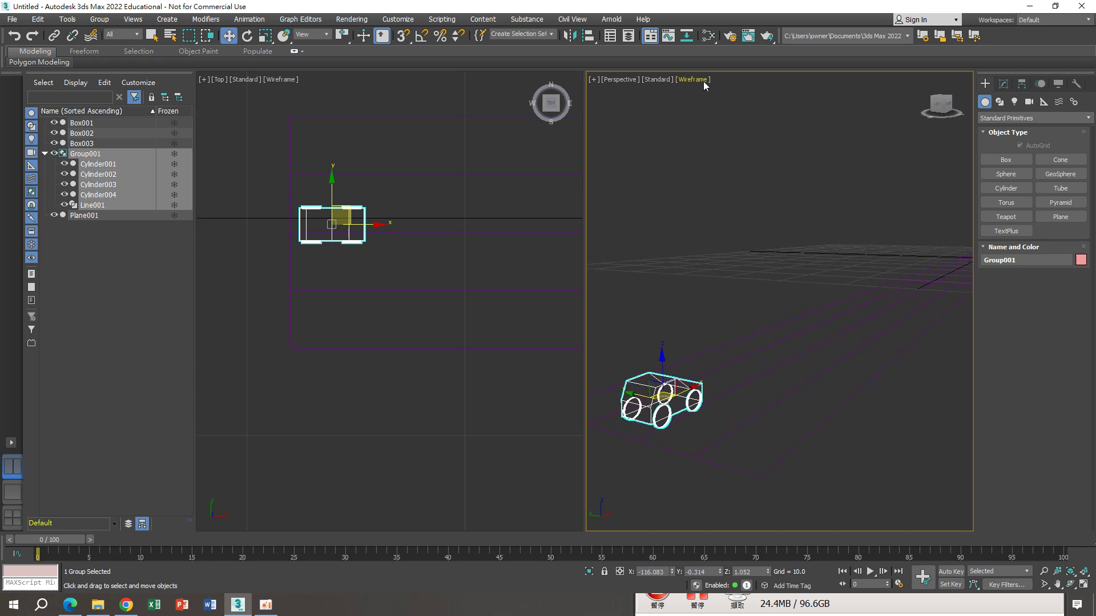
{"action": "left_click", "coordinate": [703, 81]}
{"action": "left_click", "coordinate": [707, 102]}
{"action": "middle_click_drag", "start_coordinate": [708, 391], "coordinate": [750, 373], "text": "alt"}
{"action": "scroll", "coordinate": [748, 371], "scroll_direction": "up", "scroll_amount": 2}
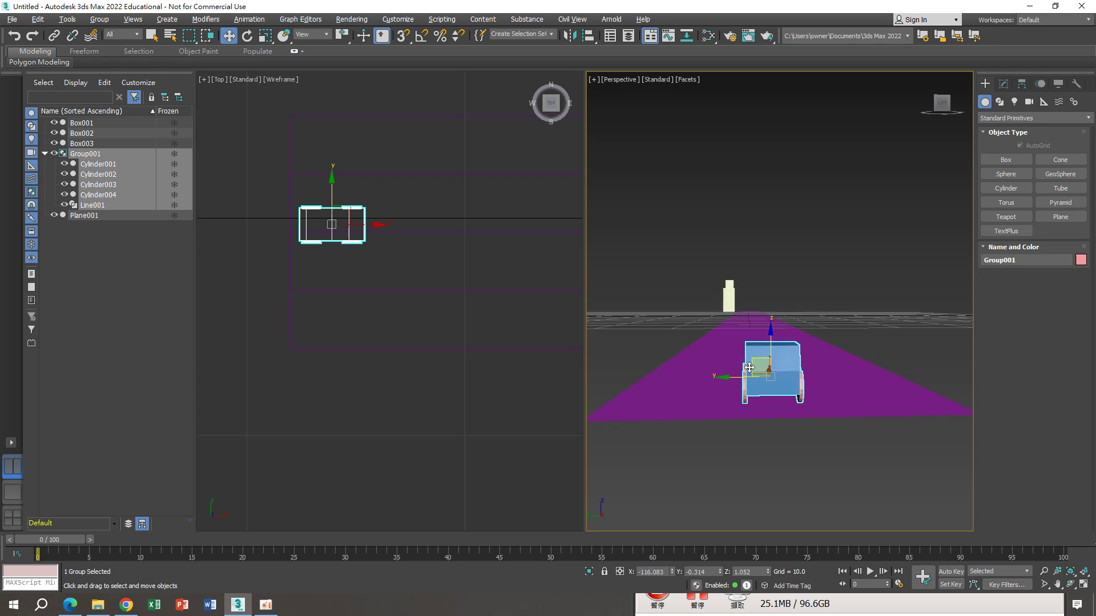
{"action": "scroll", "coordinate": [747, 365], "scroll_direction": "up", "scroll_amount": 2}
{"action": "scroll", "coordinate": [745, 357], "scroll_direction": "up", "scroll_amount": 2}
{"action": "scroll", "coordinate": [744, 353], "scroll_direction": "up", "scroll_amount": 1}
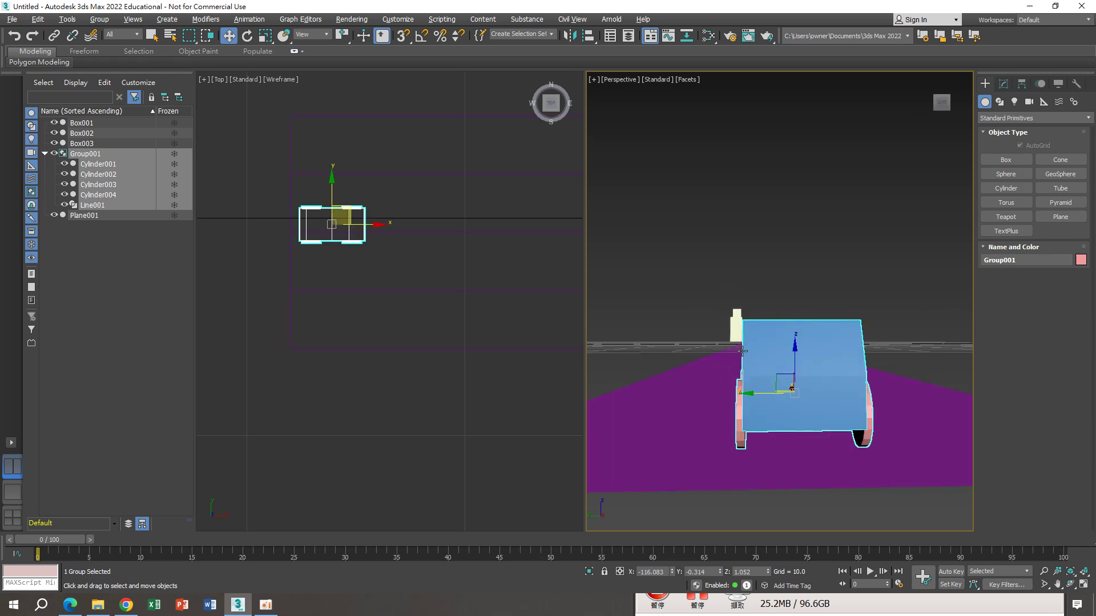
{"action": "mouse_move", "coordinate": [744, 353]}
{"action": "middle_mouse_down", "text": "alt"}
{"action": "mouse_move", "coordinate": [697, 374]}
{"action": "mouse_move", "coordinate": [742, 354]}
{"action": "middle_mouse_up", "text": "alt"}
Inspect the road and buildings, then bring up the texture folder in File Explorer.
{"action": "scroll", "coordinate": [719, 365], "scroll_direction": "down", "scroll_amount": 5}
{"action": "scroll", "coordinate": [697, 374], "scroll_direction": "down", "scroll_amount": 2}
{"action": "scroll", "coordinate": [843, 327], "scroll_direction": "down", "scroll_amount": 3}
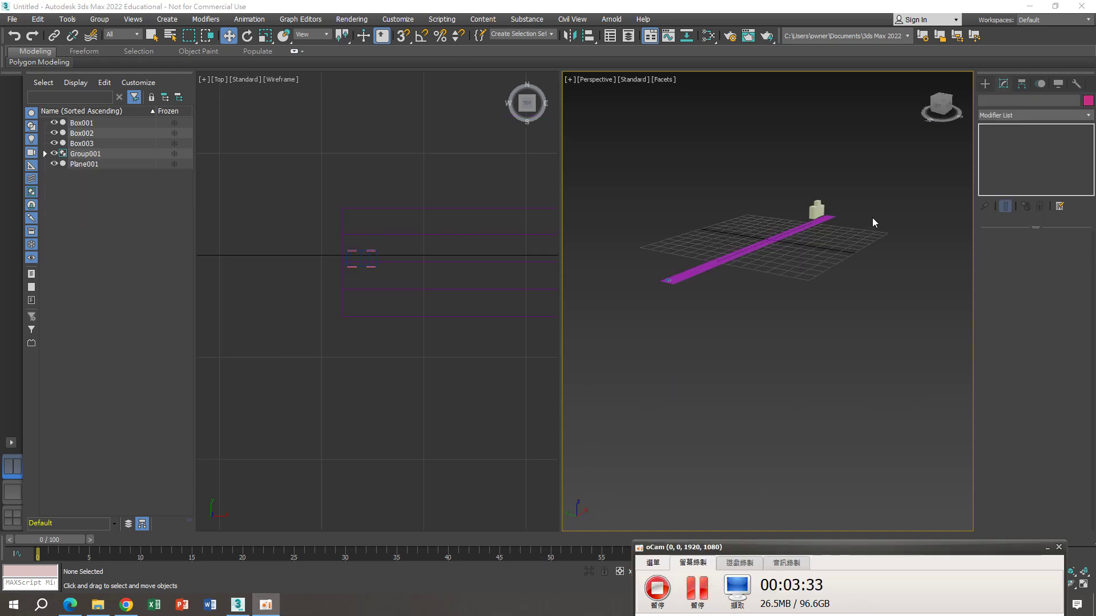
{"action": "scroll", "coordinate": [818, 259], "scroll_direction": "up", "scroll_amount": 2}
{"action": "scroll", "coordinate": [813, 244], "scroll_direction": "up", "scroll_amount": 2}
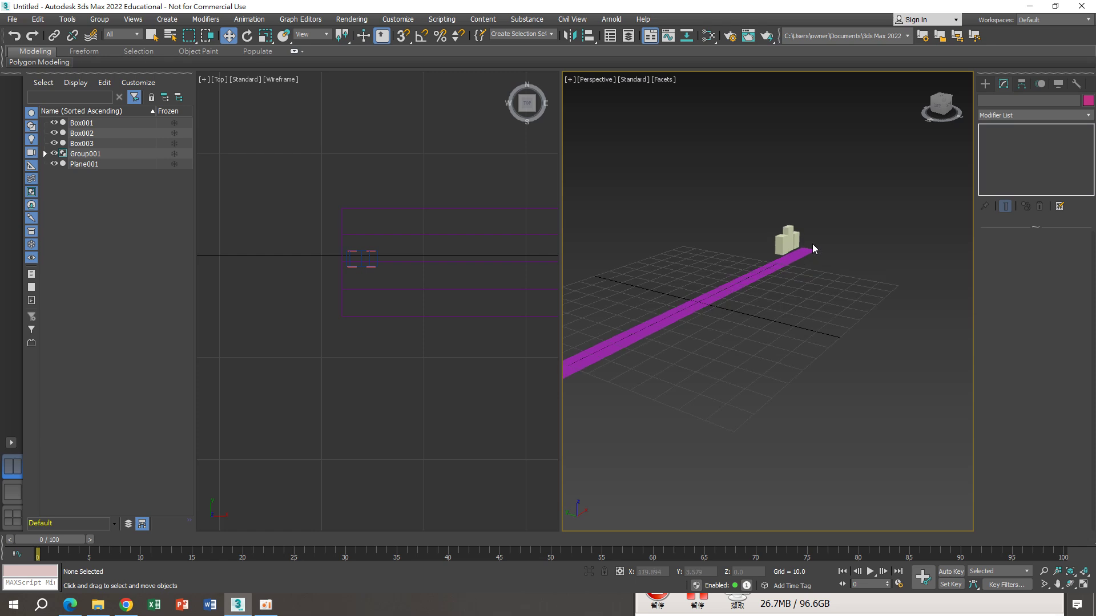
{"action": "scroll", "coordinate": [812, 244], "scroll_direction": "up", "scroll_amount": 3}
{"action": "left_click", "coordinate": [766, 296]}
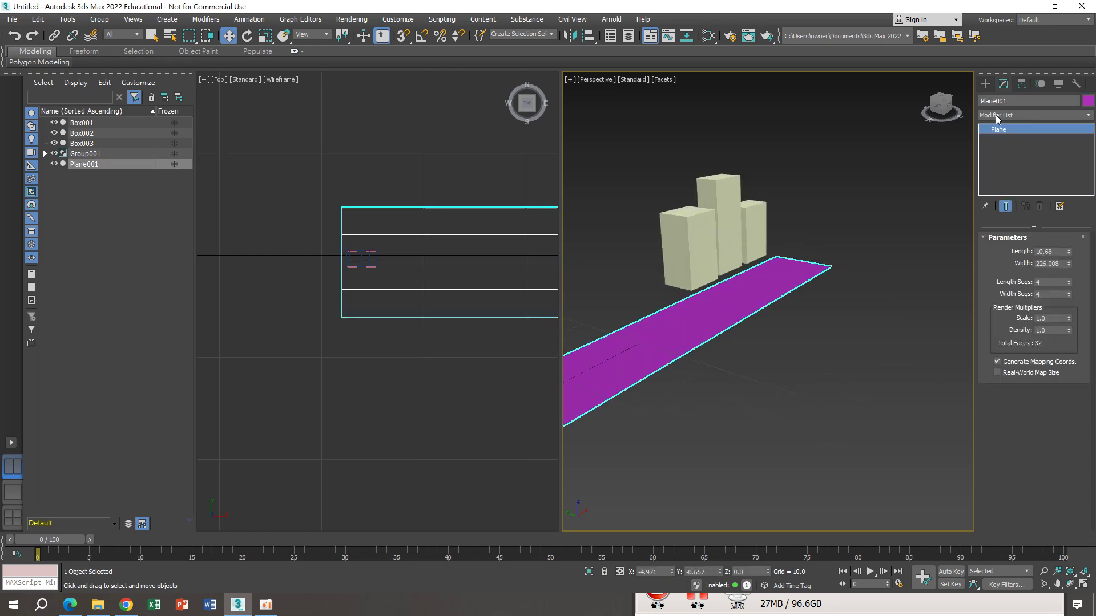
{"action": "middle_click_drag", "start_coordinate": [751, 212], "coordinate": [779, 220]}
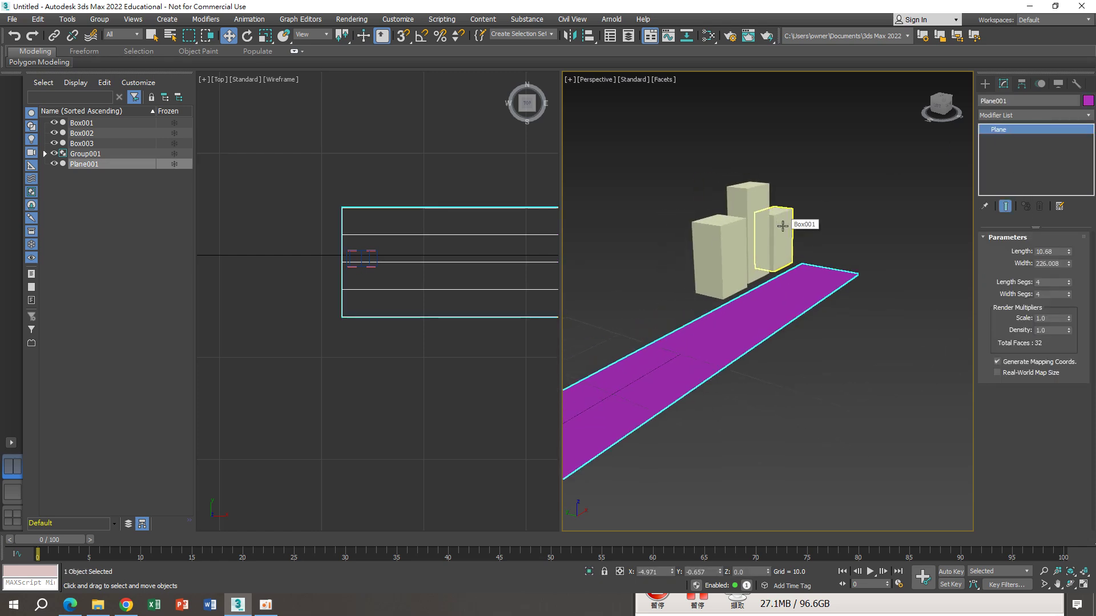
{"action": "left_click", "coordinate": [782, 226]}
{"action": "scroll", "coordinate": [753, 276], "scroll_direction": "up", "scroll_amount": 3}
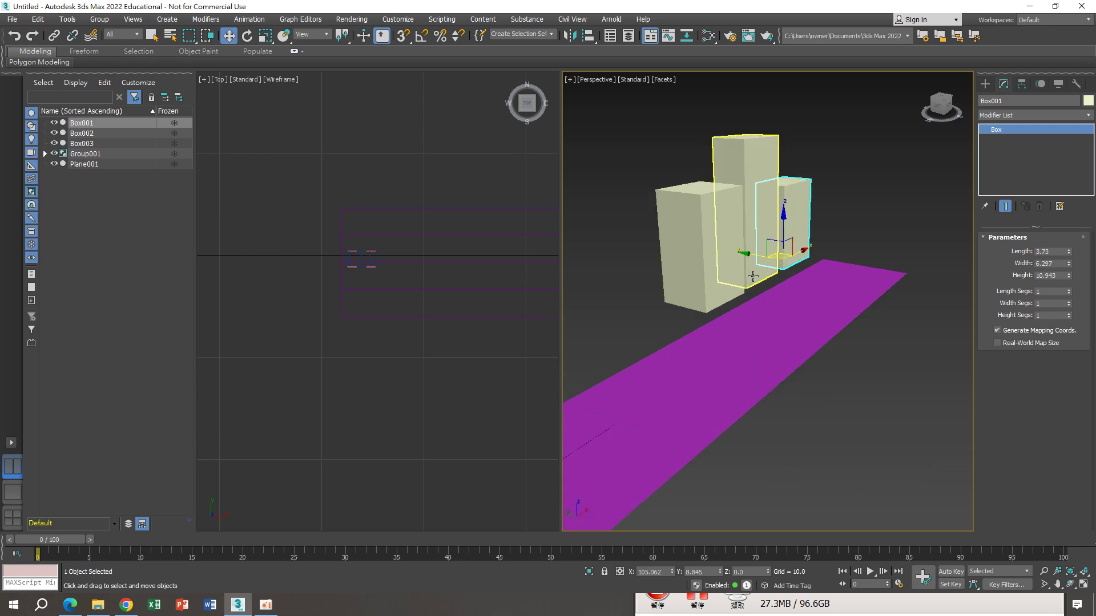
{"action": "left_click", "coordinate": [621, 252]}
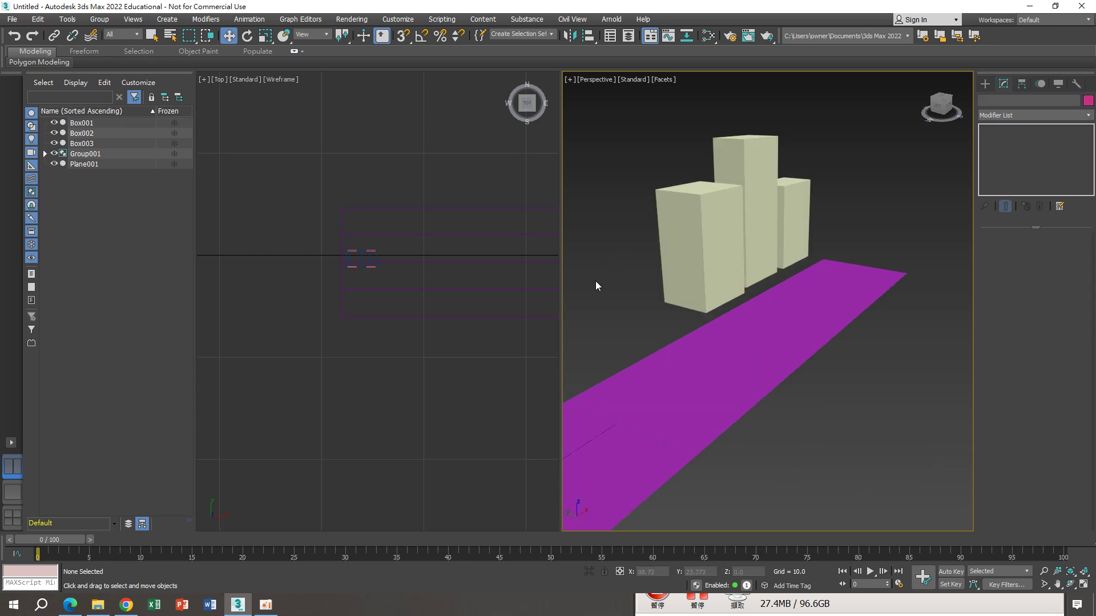
{"action": "left_click", "coordinate": [98, 605]}
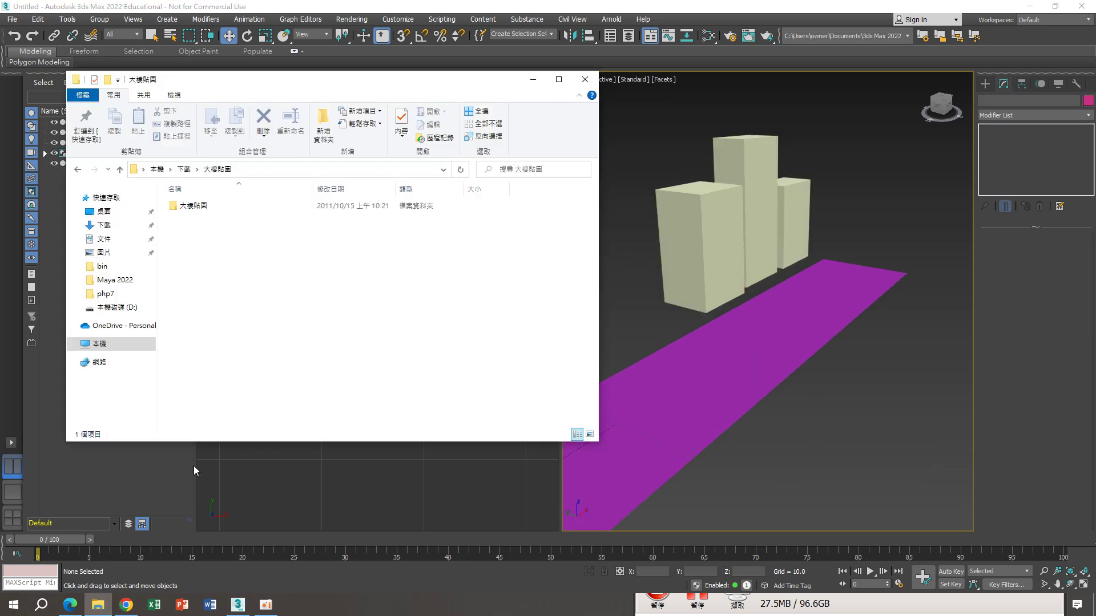
Drag Windows3, Windows2, Windows1 onto the right, middle and front buildings, and road onto the plane.
{"action": "double_click", "coordinate": [217, 212]}
{"action": "left_click_drag", "start_coordinate": [504, 220], "coordinate": [778, 229]}
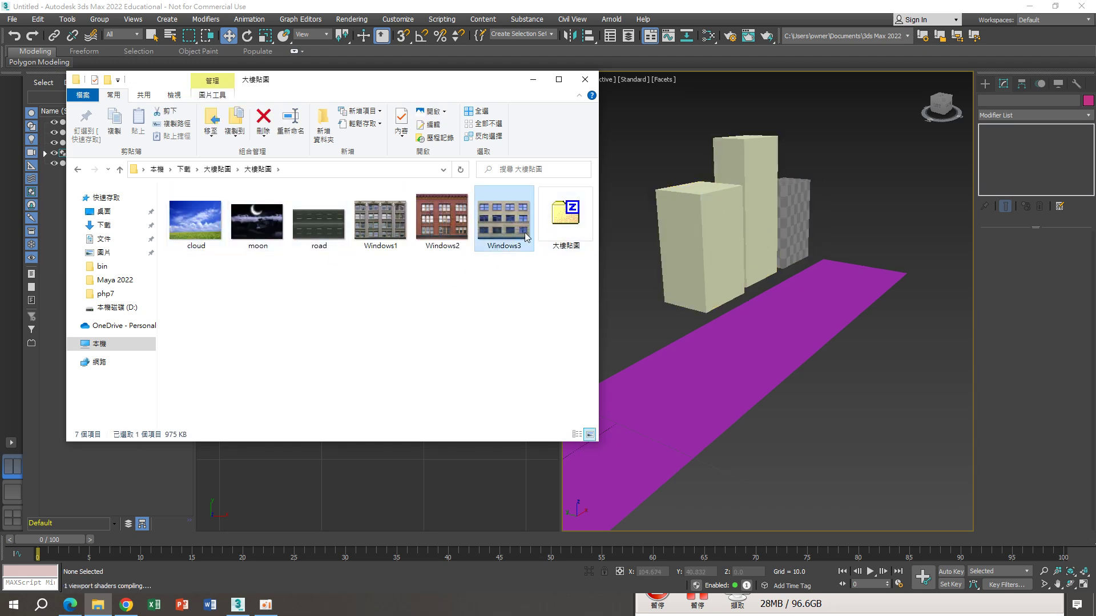
{"action": "left_click_drag", "start_coordinate": [443, 220], "coordinate": [741, 245]}
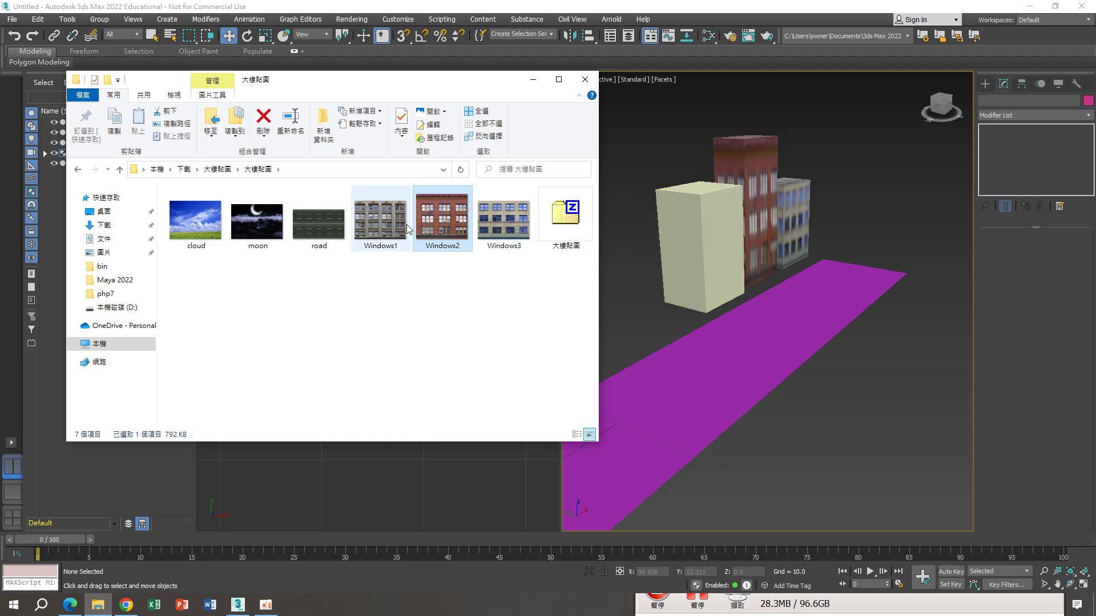
{"action": "left_click_drag", "start_coordinate": [381, 220], "coordinate": [708, 280]}
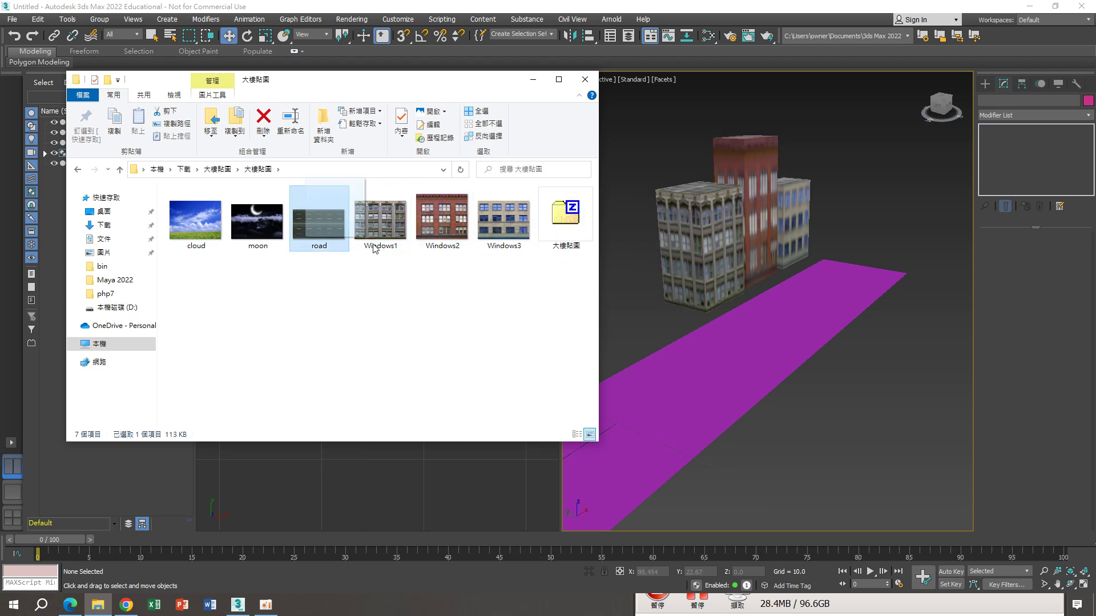
{"action": "left_click_drag", "start_coordinate": [319, 220], "coordinate": [749, 359]}
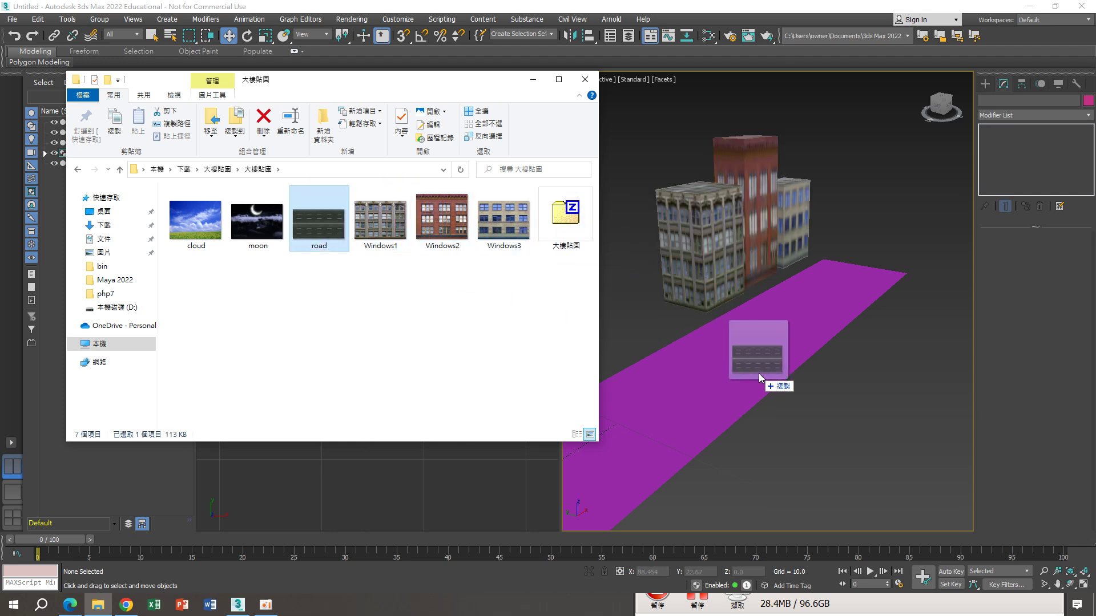
Minimize File Explorer and look over the newly textured scene.
{"action": "left_click", "coordinate": [533, 80]}
{"action": "scroll", "coordinate": [722, 269], "scroll_direction": "down", "scroll_amount": 5}
{"action": "scroll", "coordinate": [718, 273], "scroll_direction": "down", "scroll_amount": 3}
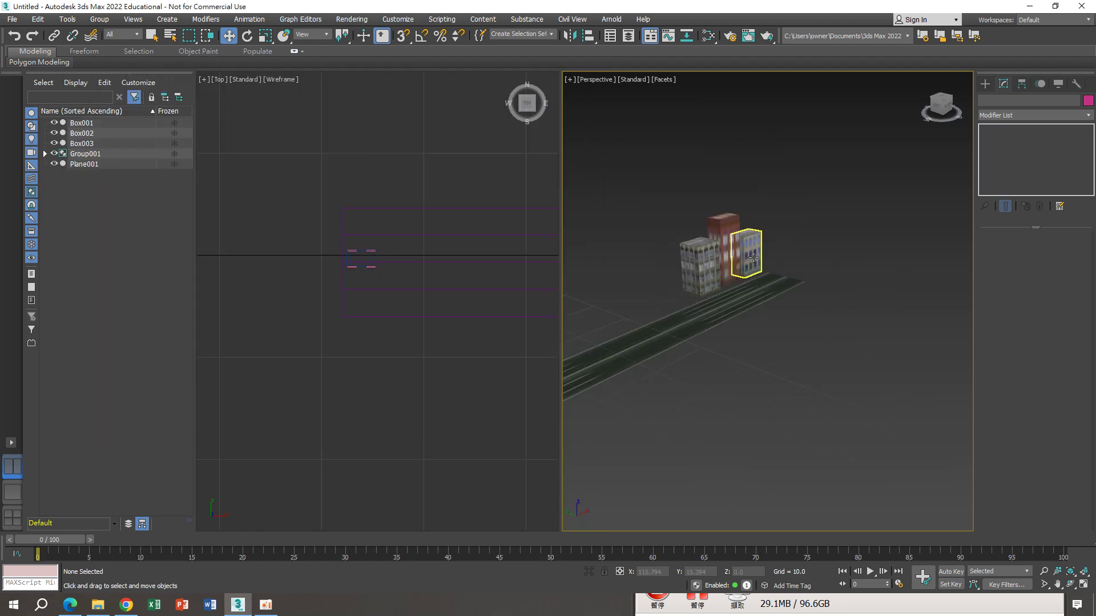
{"action": "scroll", "coordinate": [742, 257], "scroll_direction": "up", "scroll_amount": 5}
Add a UVW Map modifier with Box mapping to the right building Box001.
{"action": "scroll", "coordinate": [810, 254], "scroll_direction": "up", "scroll_amount": 3}
{"action": "left_click", "coordinate": [816, 253]}
{"action": "key", "text": "x"}
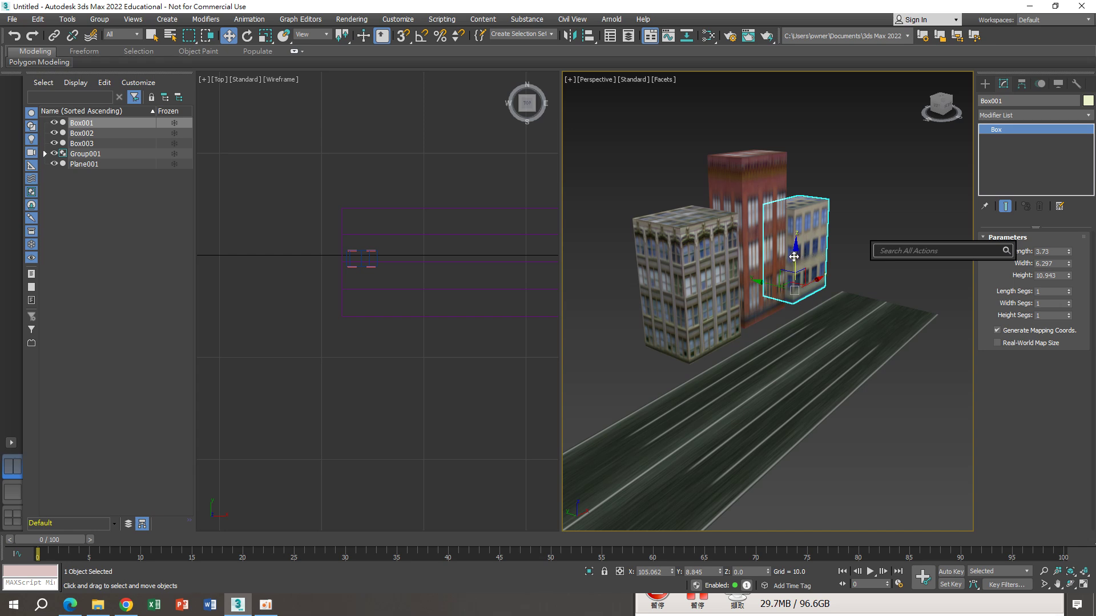
{"action": "type", "text": "uvw"}
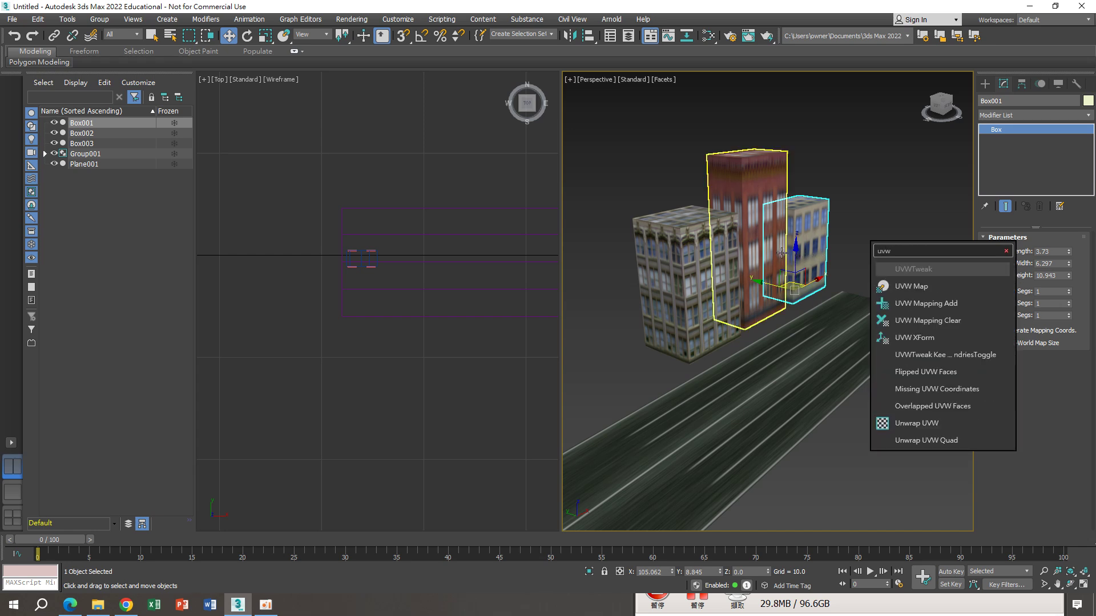
{"action": "left_click", "coordinate": [908, 288]}
{"action": "middle_click_drag", "start_coordinate": [908, 292], "coordinate": [851, 286], "text": "alt"}
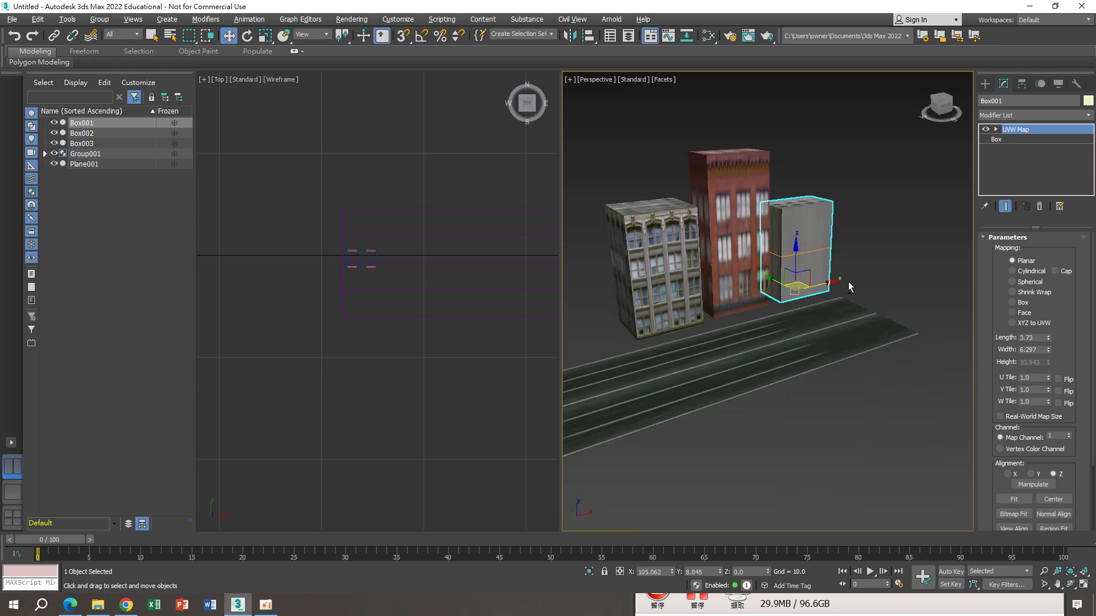
{"action": "left_click", "coordinate": [1016, 301]}
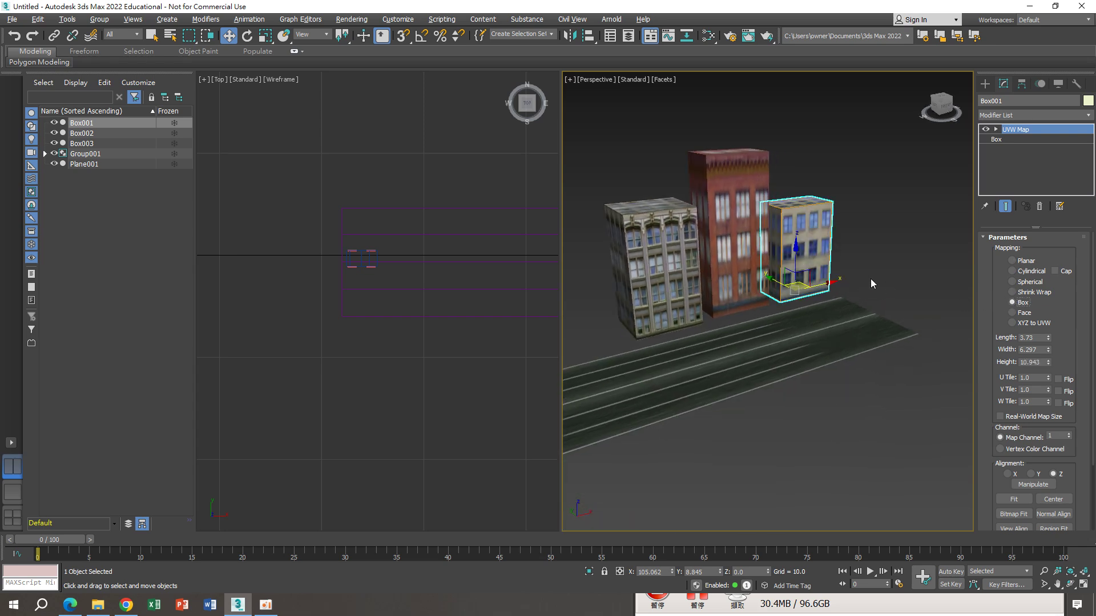
Adjust Box001's UVW Map length and height to re-tile the windows.
{"action": "scroll", "coordinate": [871, 278], "scroll_direction": "up", "scroll_amount": 2}
{"action": "scroll", "coordinate": [879, 277], "scroll_direction": "up", "scroll_amount": 3}
{"action": "middle_click_drag", "start_coordinate": [879, 274], "coordinate": [943, 283], "text": "alt"}
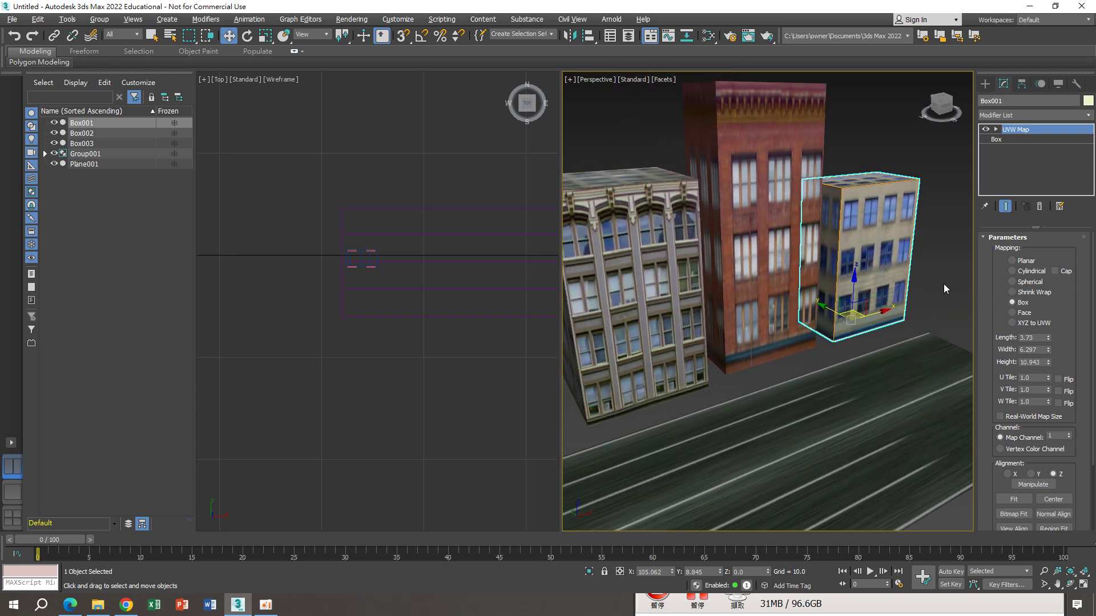
{"action": "mouse_move", "coordinate": [1048, 338]}
{"action": "left_mouse_down"}
{"action": "mouse_move", "coordinate": [1057, 310]}
{"action": "mouse_move", "coordinate": [1050, 395]}
{"action": "left_mouse_up"}
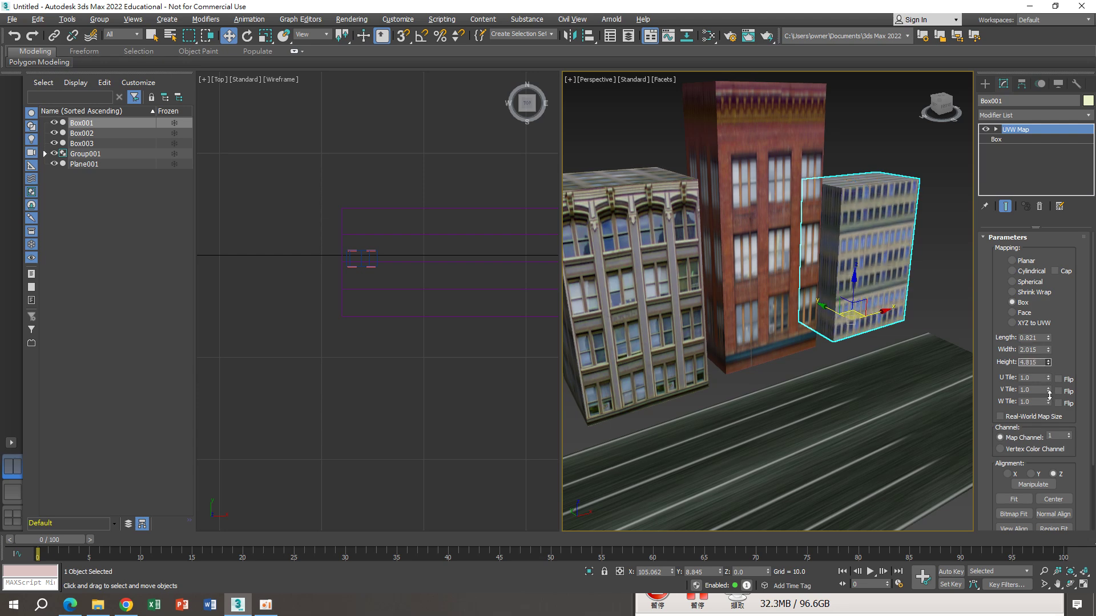
{"action": "left_click", "coordinate": [936, 286]}
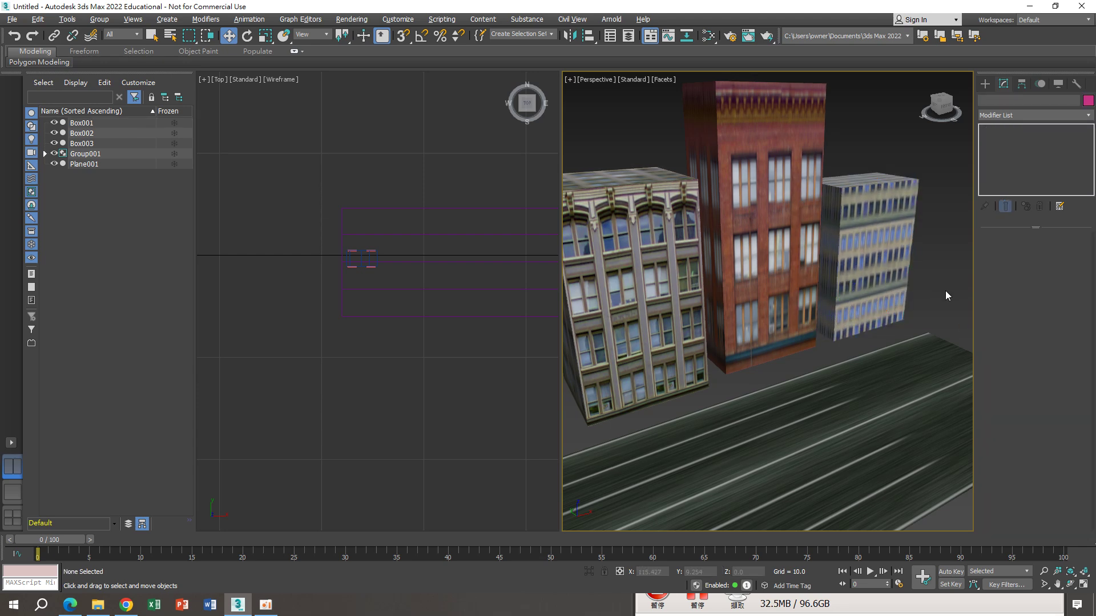
{"action": "scroll", "coordinate": [945, 290], "scroll_direction": "up", "scroll_amount": 3}
{"action": "left_click", "coordinate": [867, 267]}
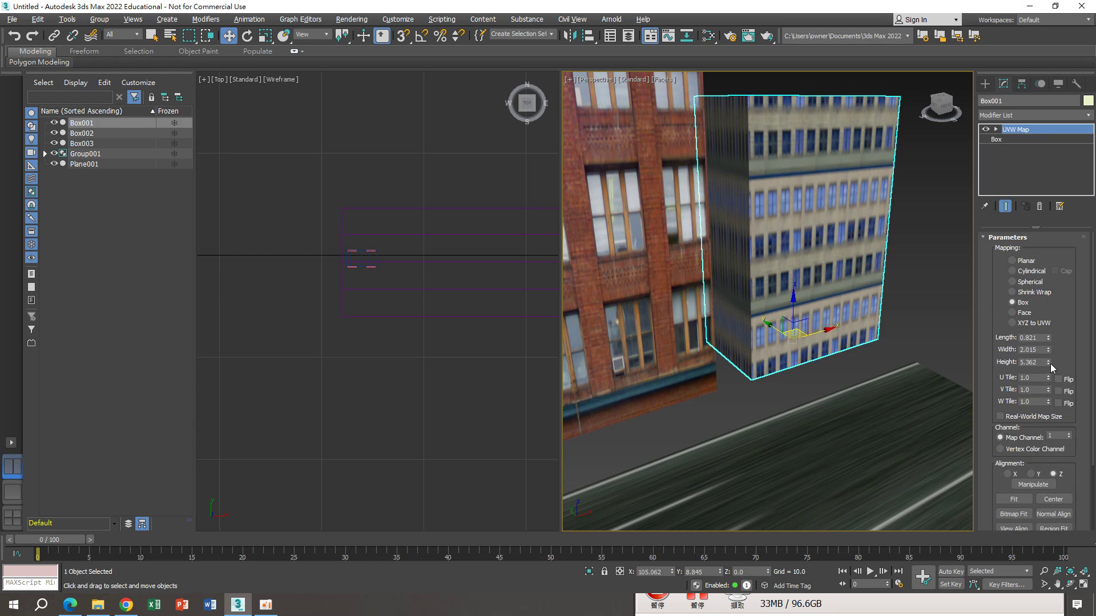
{"action": "mouse_move", "coordinate": [1049, 363]}
{"action": "left_mouse_down"}
{"action": "mouse_move", "coordinate": [1049, 374]}
{"action": "mouse_move", "coordinate": [1053, 333]}
{"action": "left_mouse_up"}
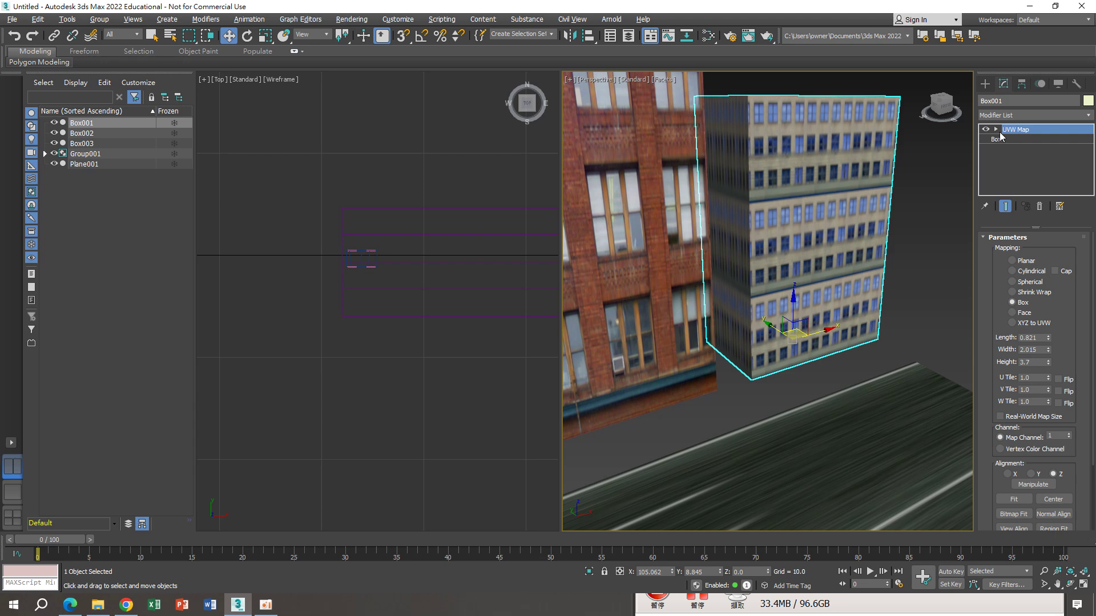
Move the UVW Map gizmo to slide the office window texture into alignment.
{"action": "left_click", "coordinate": [1015, 139]}
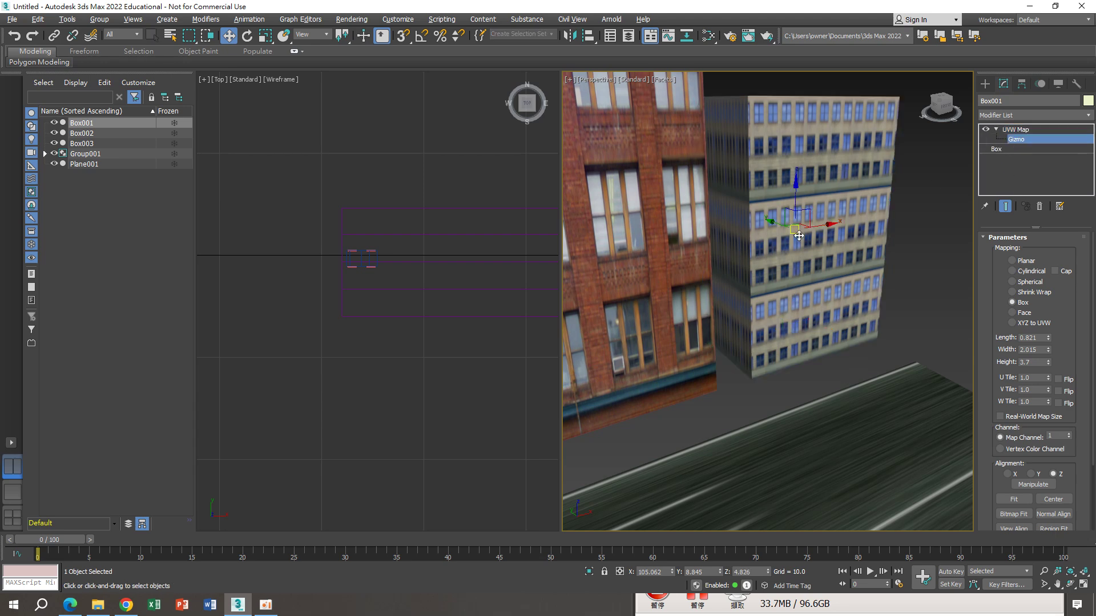
{"action": "mouse_move", "coordinate": [817, 224]}
{"action": "left_mouse_down"}
{"action": "mouse_move", "coordinate": [850, 236]}
{"action": "mouse_move", "coordinate": [876, 210]}
{"action": "left_mouse_up"}
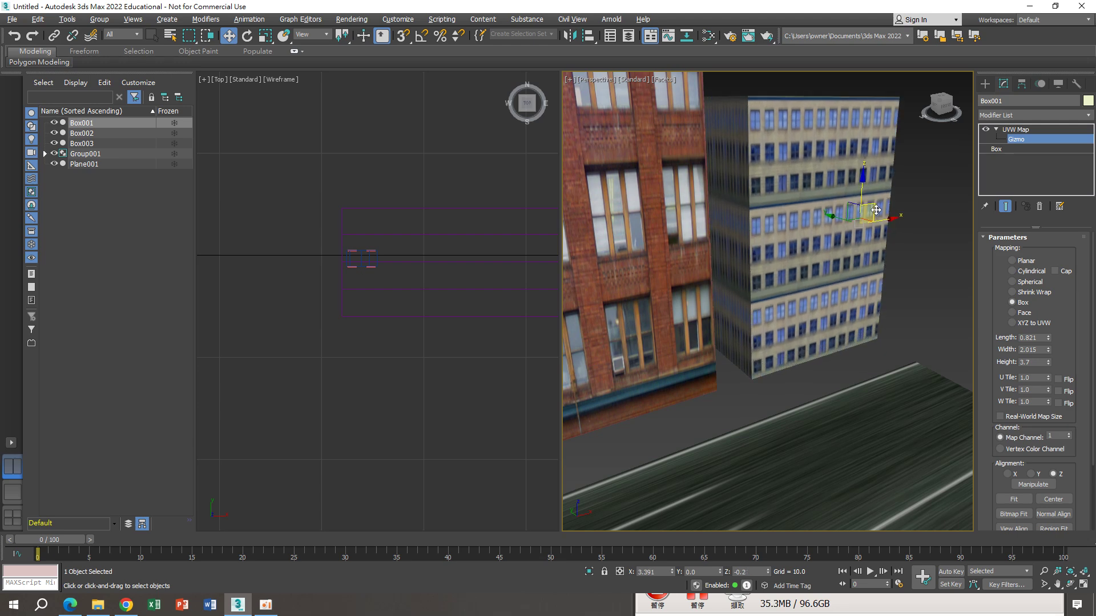
{"action": "middle_click_drag", "start_coordinate": [876, 210], "coordinate": [977, 179]}
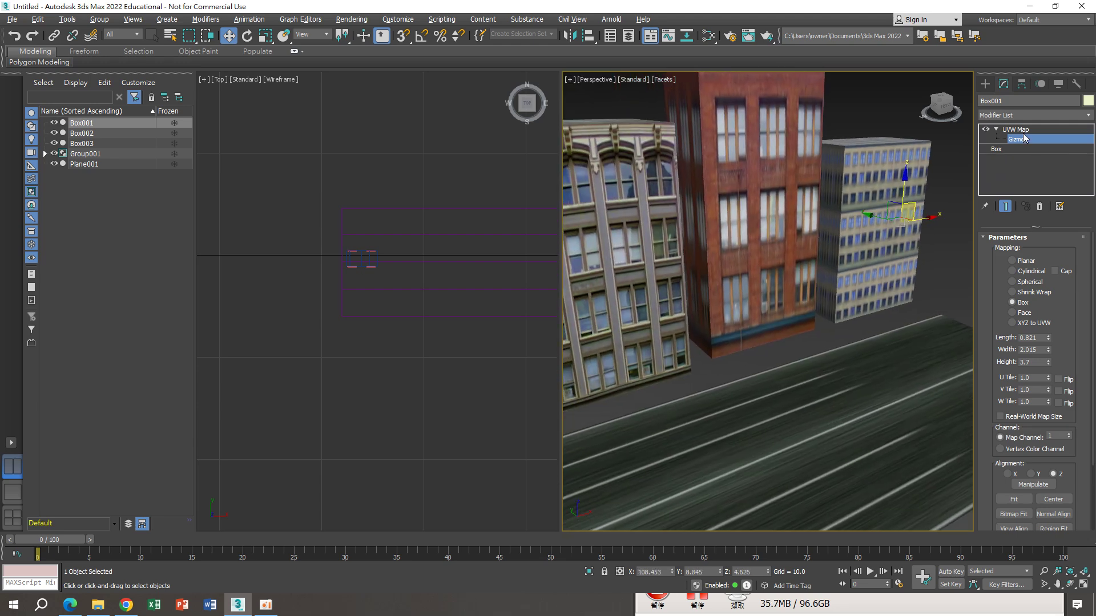
{"action": "left_click", "coordinate": [1017, 130]}
{"action": "middle_click_drag", "start_coordinate": [881, 182], "coordinate": [892, 216]}
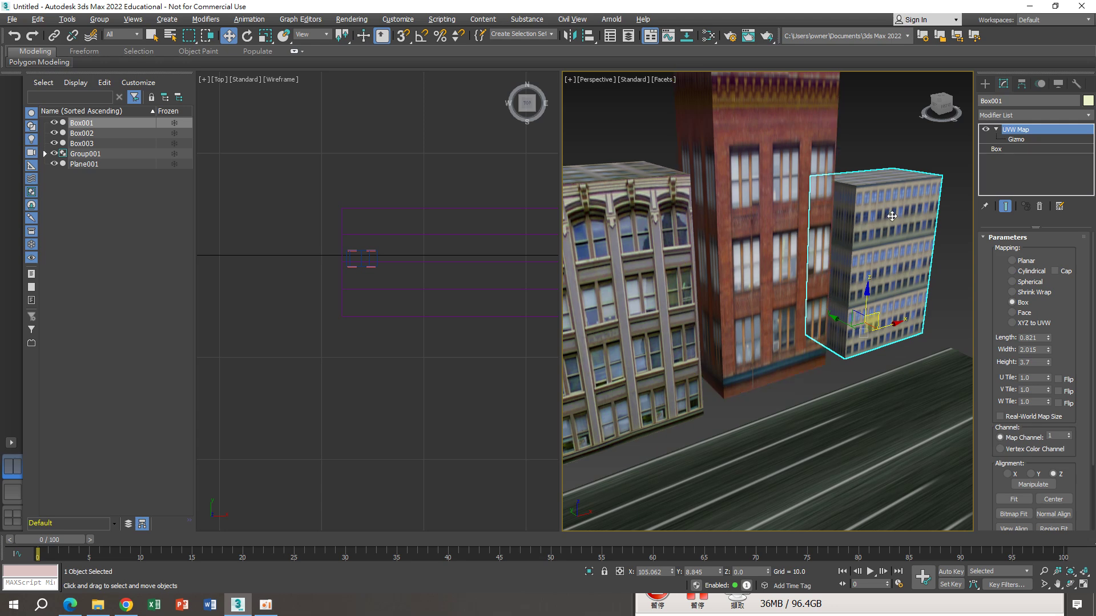
Check the textures on the red brick building and the left-hand building.
{"action": "left_click", "coordinate": [777, 133]}
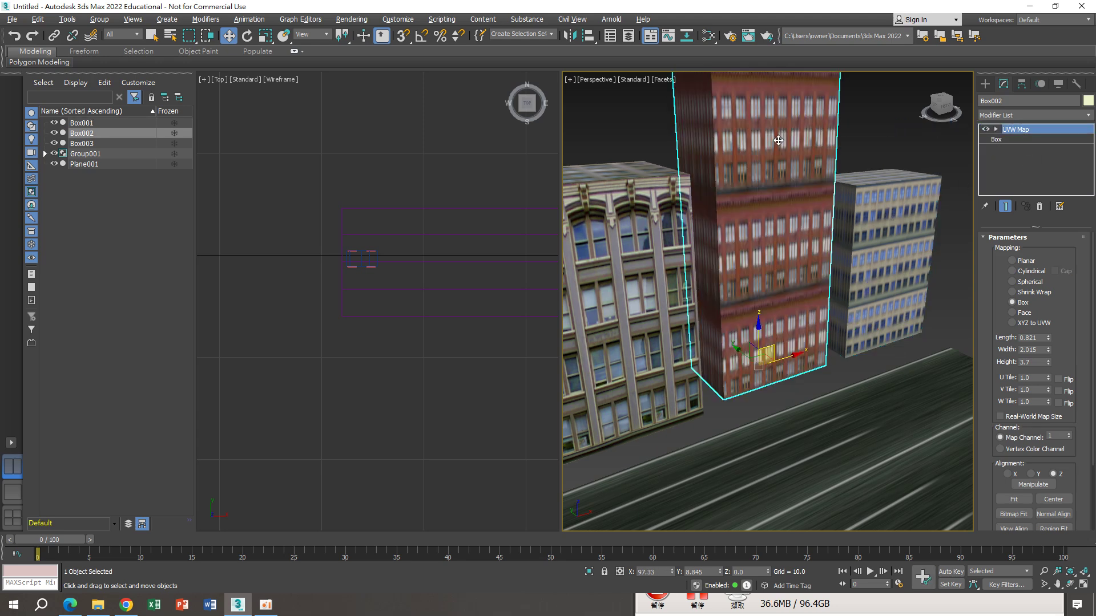
{"action": "middle_click_drag", "start_coordinate": [778, 140], "coordinate": [807, 151]}
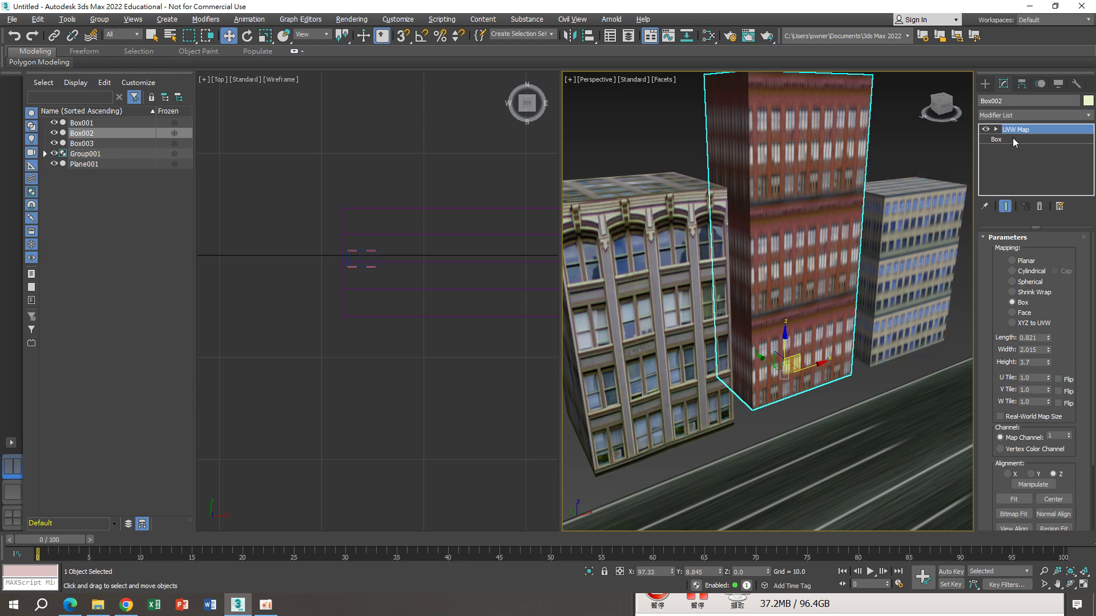
{"action": "left_click", "coordinate": [643, 268]}
{"action": "scroll", "coordinate": [656, 210], "scroll_direction": "down", "scroll_amount": 5}
{"action": "scroll", "coordinate": [656, 210], "scroll_direction": "up", "scroll_amount": 3}
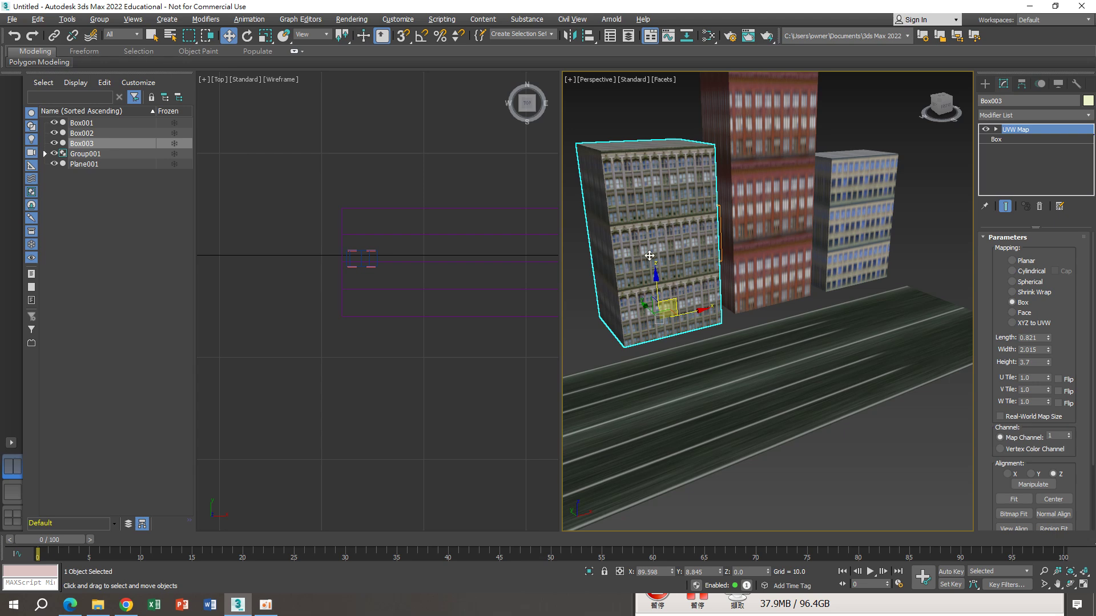
{"action": "scroll", "coordinate": [650, 256], "scroll_direction": "down", "scroll_amount": 3}
{"action": "scroll", "coordinate": [881, 207], "scroll_direction": "up", "scroll_amount": 5}
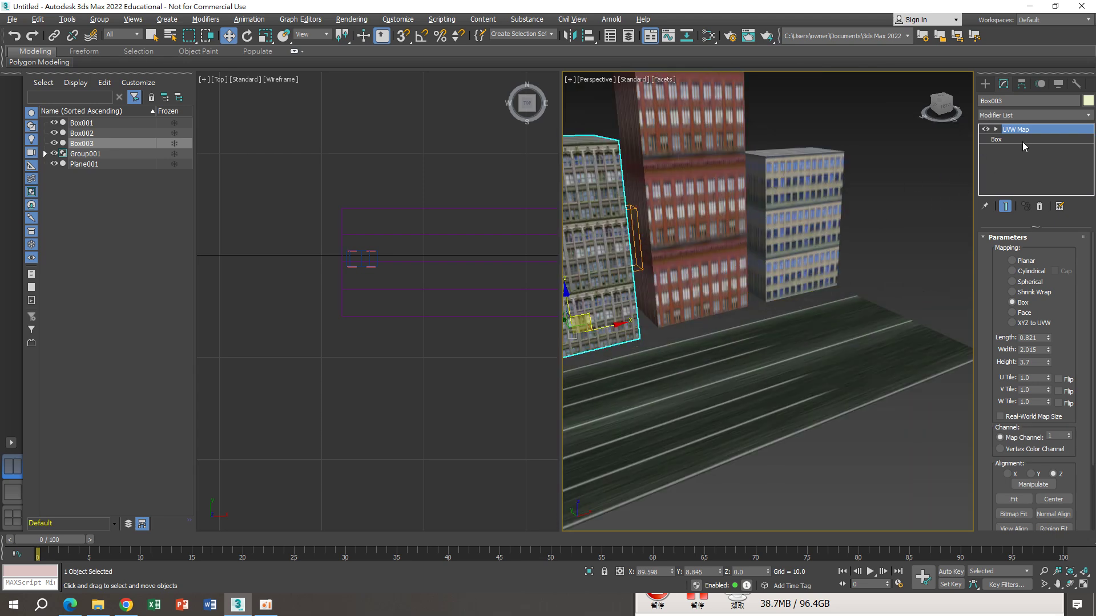
Select the road plane Plane001.
{"action": "left_click", "coordinate": [857, 351]}
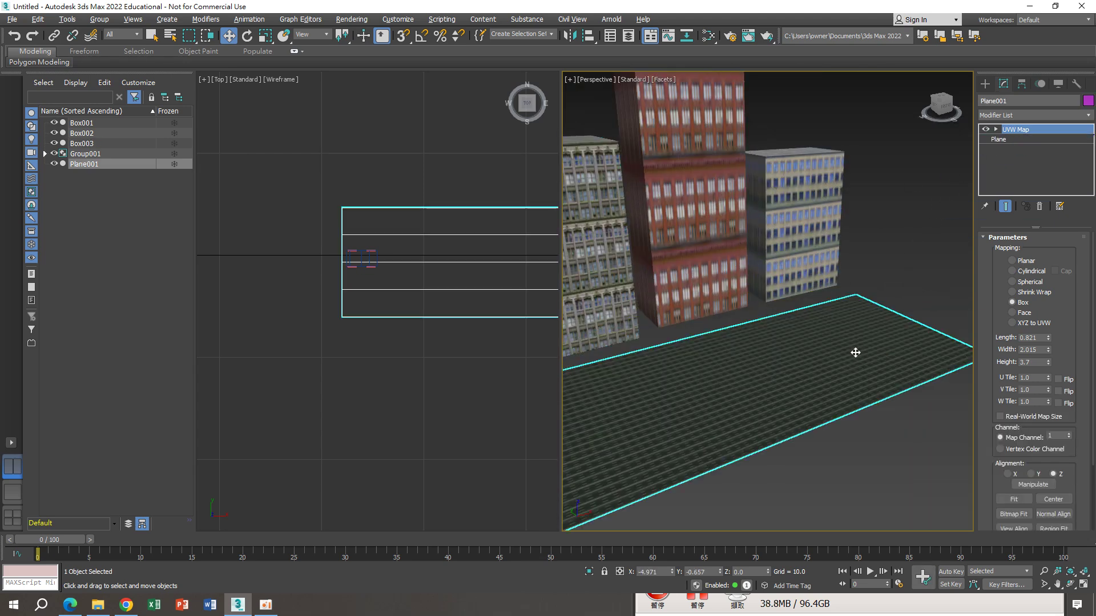
{"action": "scroll", "coordinate": [709, 377], "scroll_direction": "up", "scroll_amount": 2}
{"action": "scroll", "coordinate": [714, 376], "scroll_direction": "up", "scroll_amount": 3}
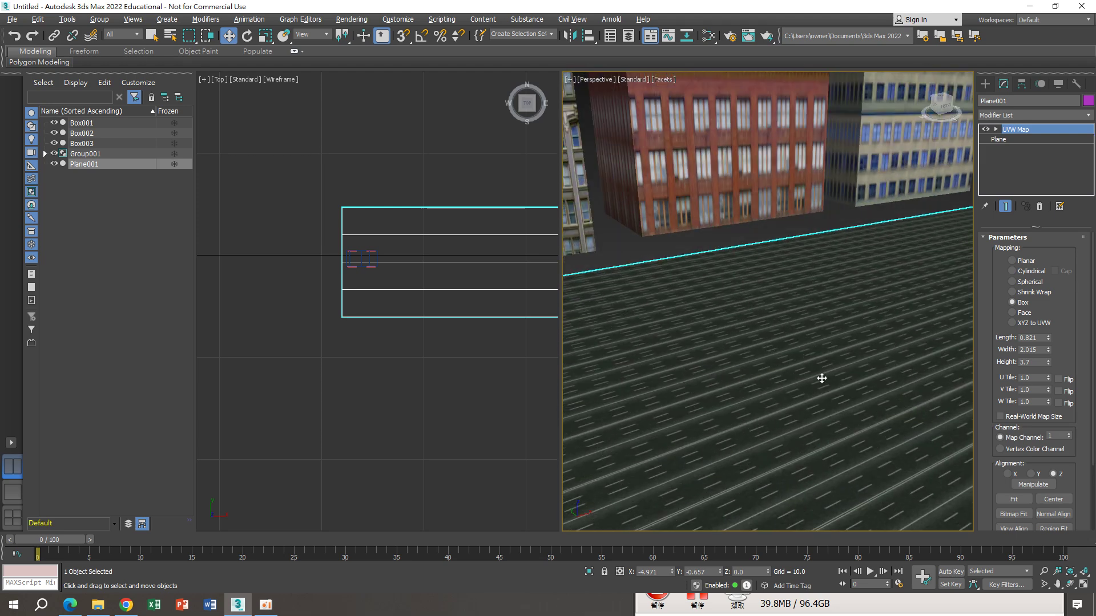
{"action": "scroll", "coordinate": [821, 378], "scroll_direction": "down", "scroll_amount": 3}
{"action": "scroll", "coordinate": [824, 374], "scroll_direction": "down", "scroll_amount": 2}
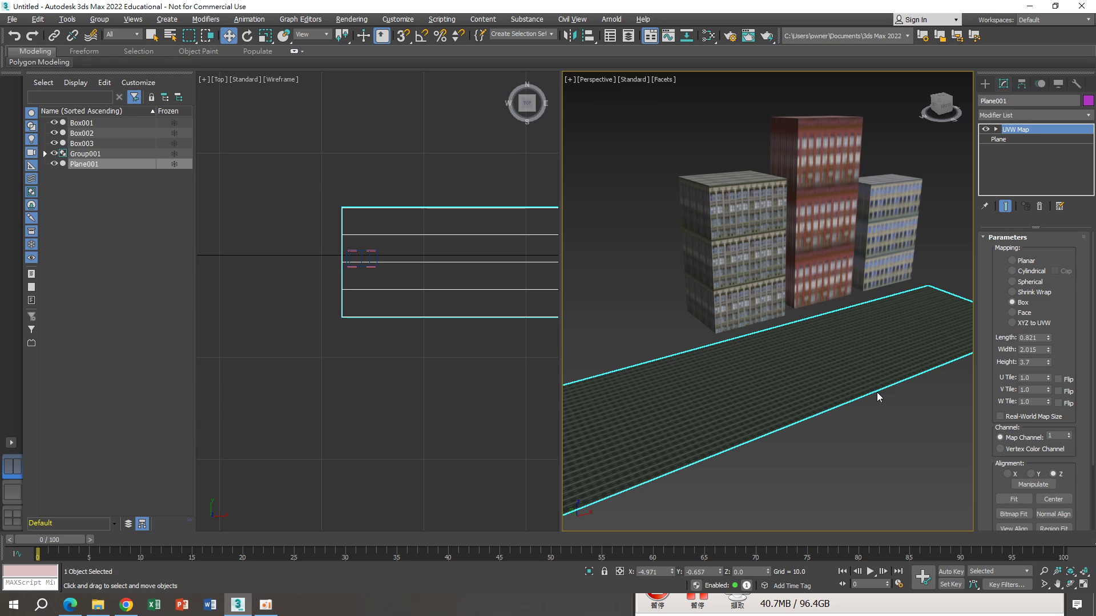
{"action": "scroll", "coordinate": [858, 355], "scroll_direction": "up", "scroll_amount": 1}
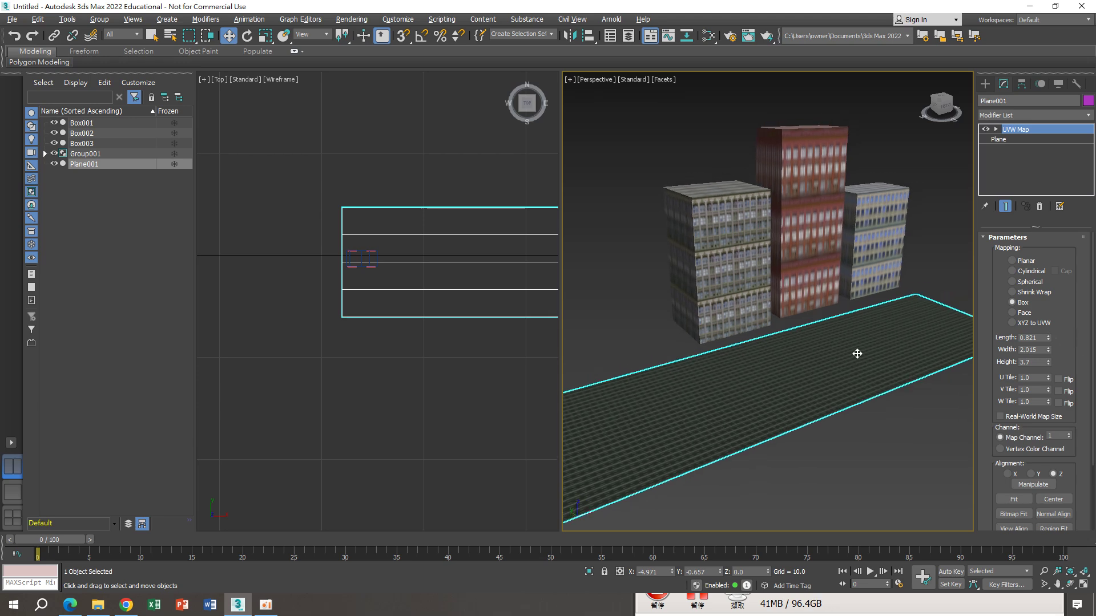
{"action": "scroll", "coordinate": [862, 348], "scroll_direction": "up", "scroll_amount": 3}
{"action": "scroll", "coordinate": [866, 341], "scroll_direction": "up", "scroll_amount": 2}
Set the road's UVW Map length to 3.971 and width to 3.889.
{"action": "left_click_drag", "start_coordinate": [1049, 337], "coordinate": [1044, 157]}
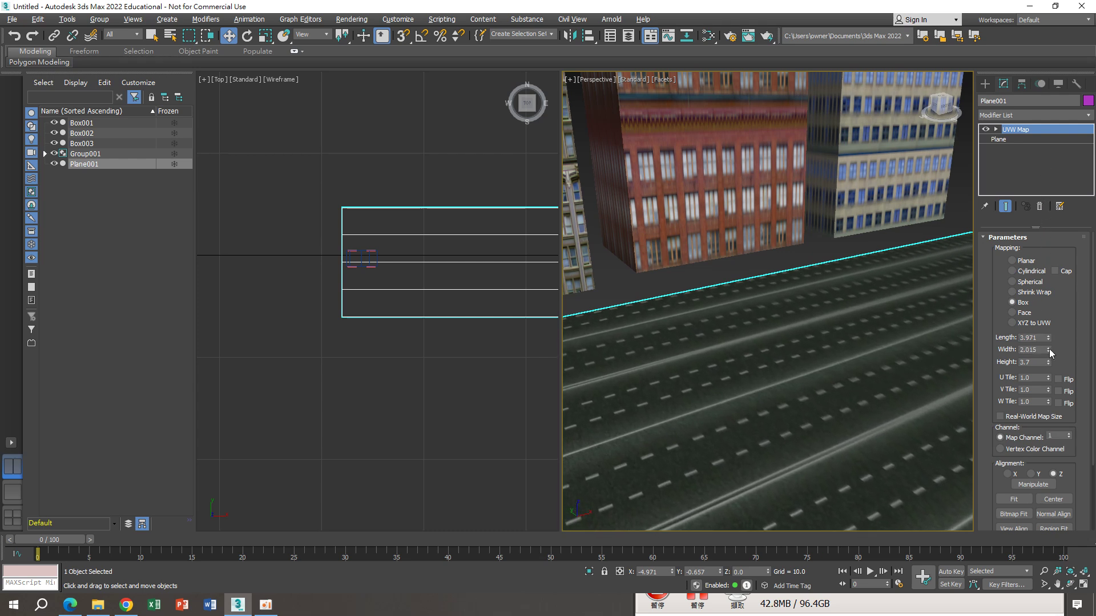
{"action": "mouse_move", "coordinate": [1049, 349]}
{"action": "left_mouse_down"}
{"action": "mouse_move", "coordinate": [1057, 296]}
{"action": "mouse_move", "coordinate": [1048, 361]}
{"action": "left_mouse_up"}
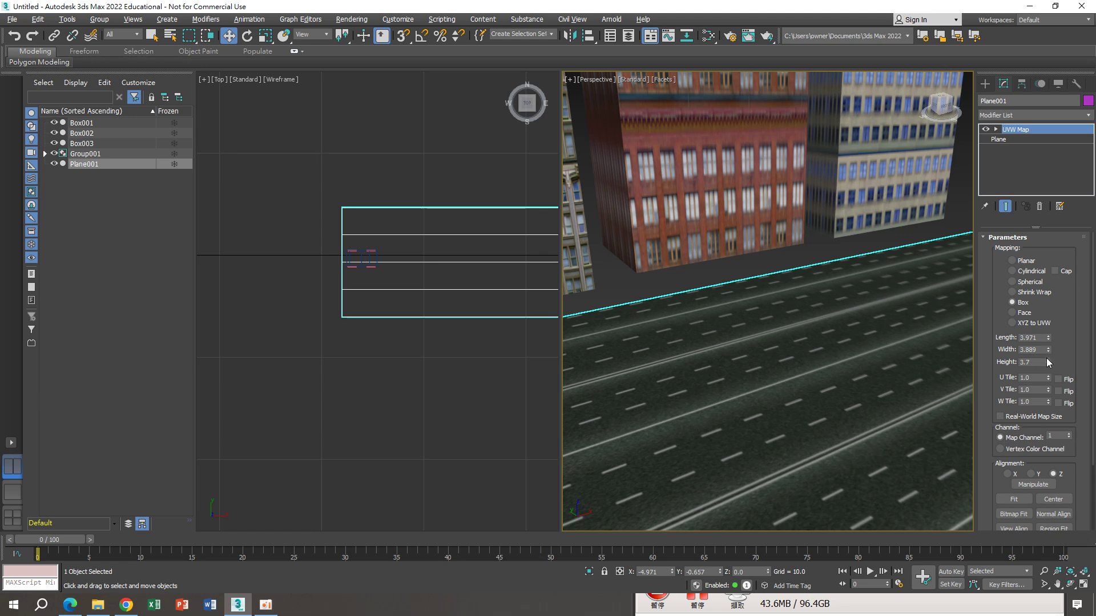
{"action": "scroll", "coordinate": [697, 362], "scroll_direction": "down", "scroll_amount": 5}
{"action": "scroll", "coordinate": [765, 342], "scroll_direction": "down", "scroll_amount": 4}
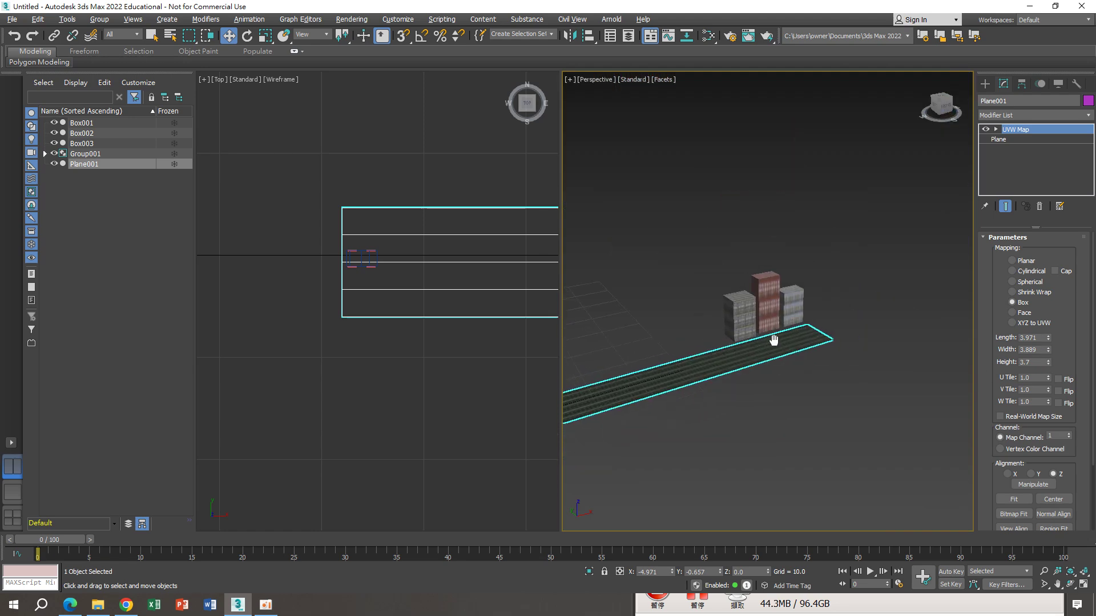
{"action": "middle_click_drag", "start_coordinate": [773, 338], "coordinate": [957, 302]}
{"action": "scroll", "coordinate": [930, 299], "scroll_direction": "down", "scroll_amount": 5}
{"action": "scroll", "coordinate": [882, 309], "scroll_direction": "down", "scroll_amount": 3}
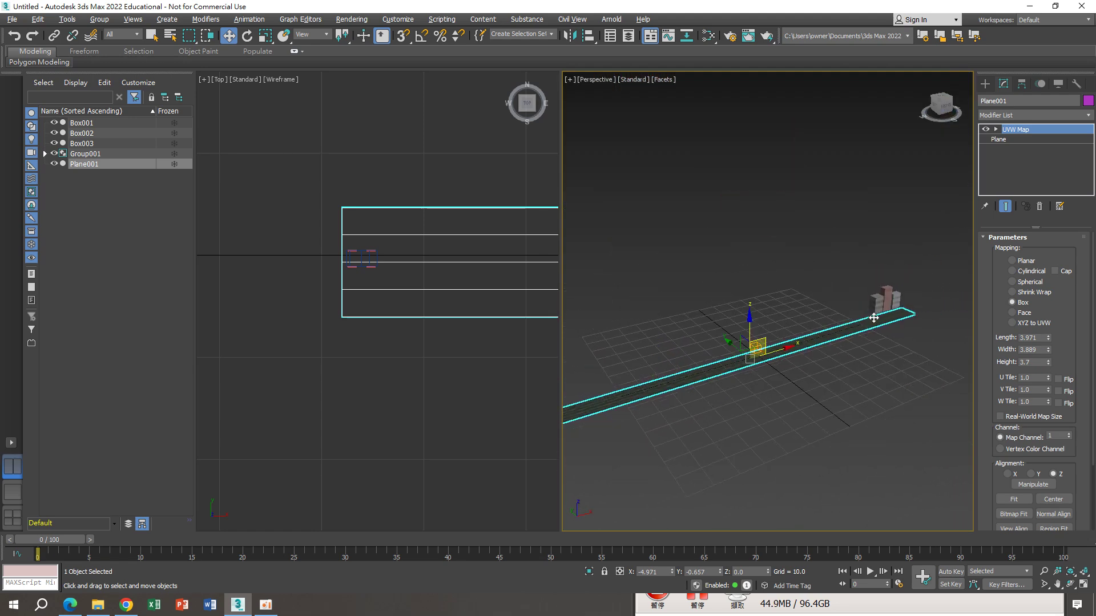
{"action": "scroll", "coordinate": [862, 339], "scroll_direction": "up", "scroll_amount": 2}
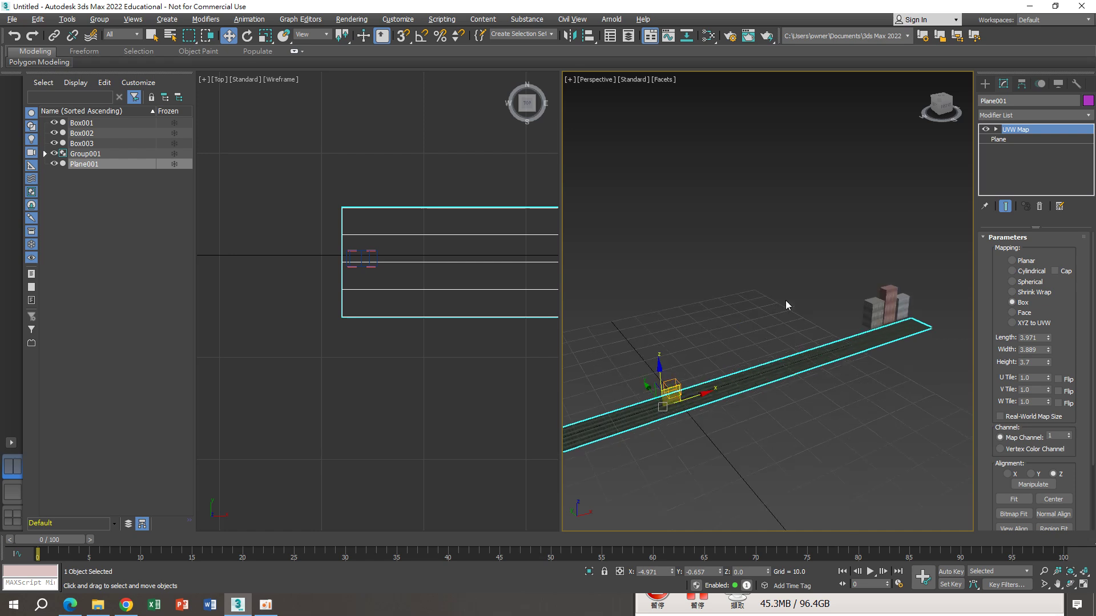
Switch to Top view, frame the whole road plane and deselect everything.
{"action": "key", "text": "t"}
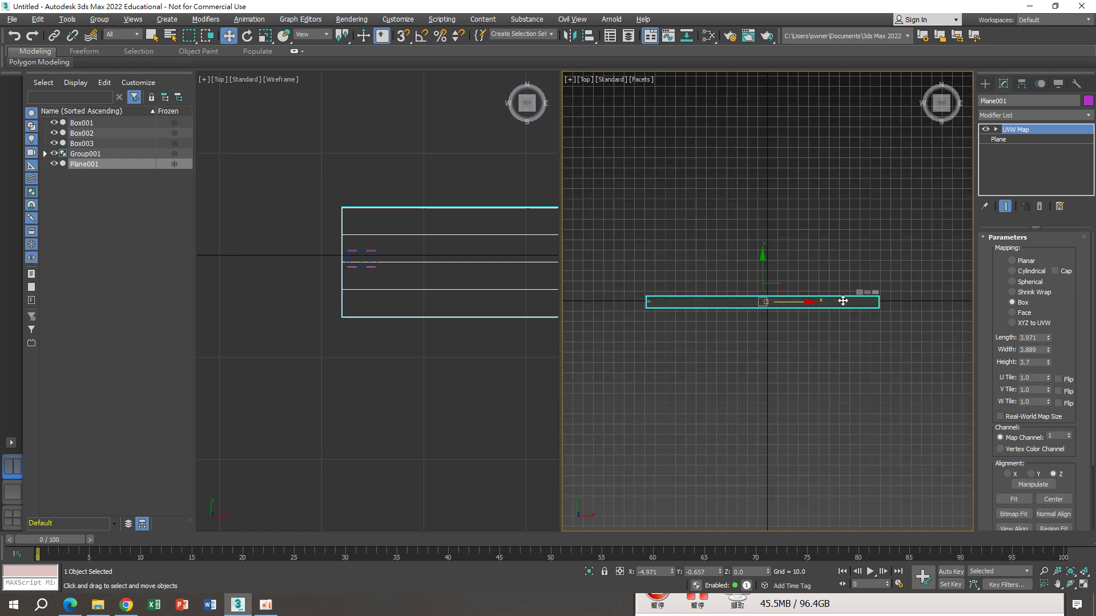
{"action": "scroll", "coordinate": [843, 300], "scroll_direction": "up", "scroll_amount": 2}
{"action": "scroll", "coordinate": [881, 284], "scroll_direction": "up", "scroll_amount": 1}
{"action": "middle_click_drag", "start_coordinate": [881, 284], "coordinate": [903, 288]}
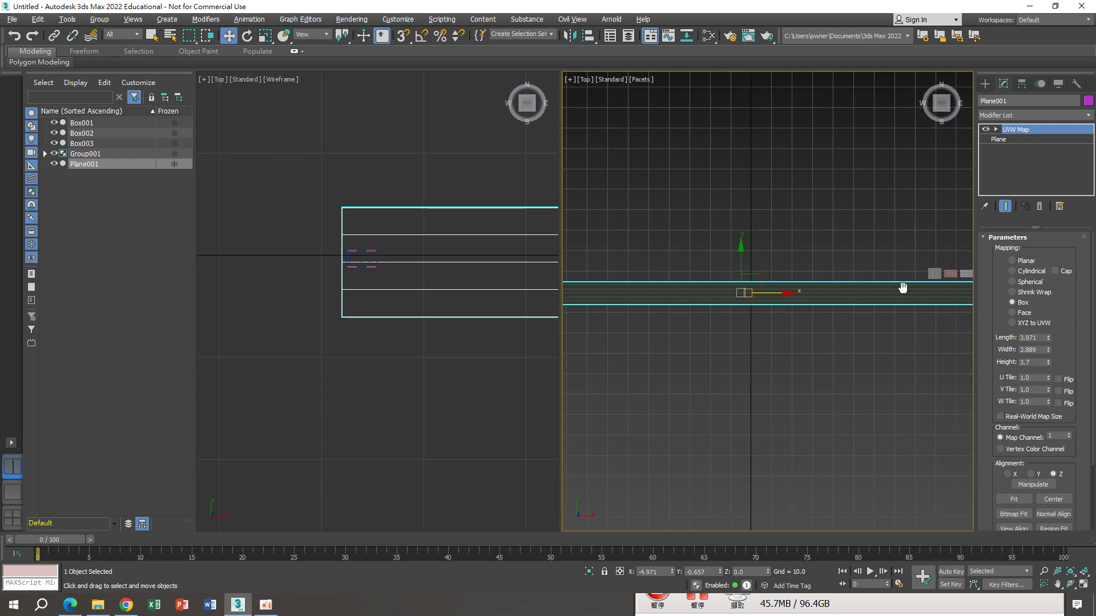
{"action": "middle_click_drag", "start_coordinate": [877, 334], "coordinate": [858, 345]}
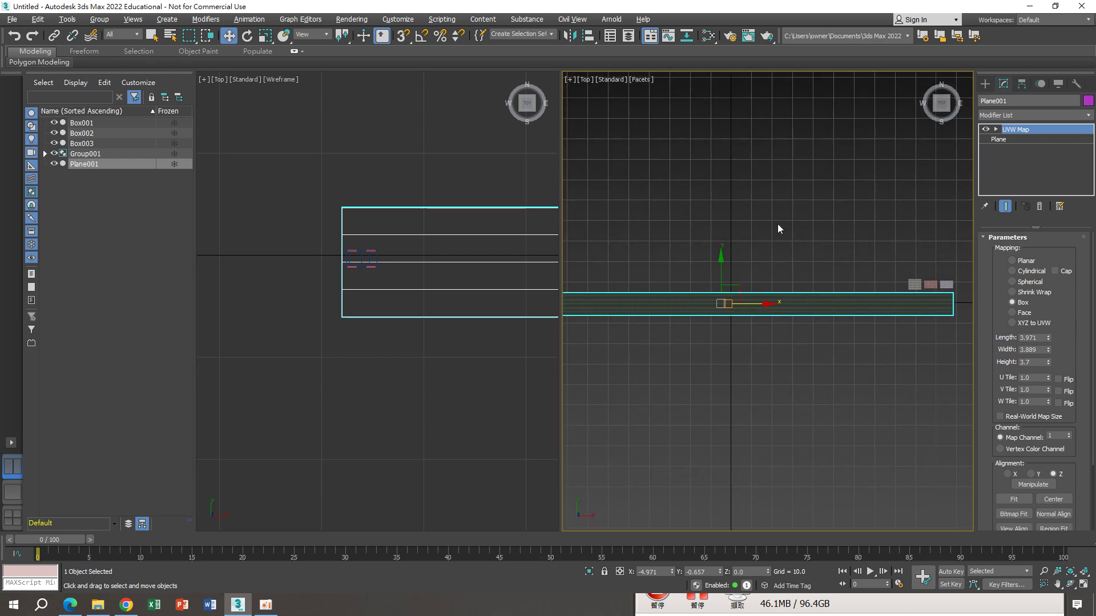
{"action": "scroll", "coordinate": [778, 227], "scroll_direction": "down", "scroll_amount": 1}
{"action": "scroll", "coordinate": [775, 228], "scroll_direction": "down", "scroll_amount": 1}
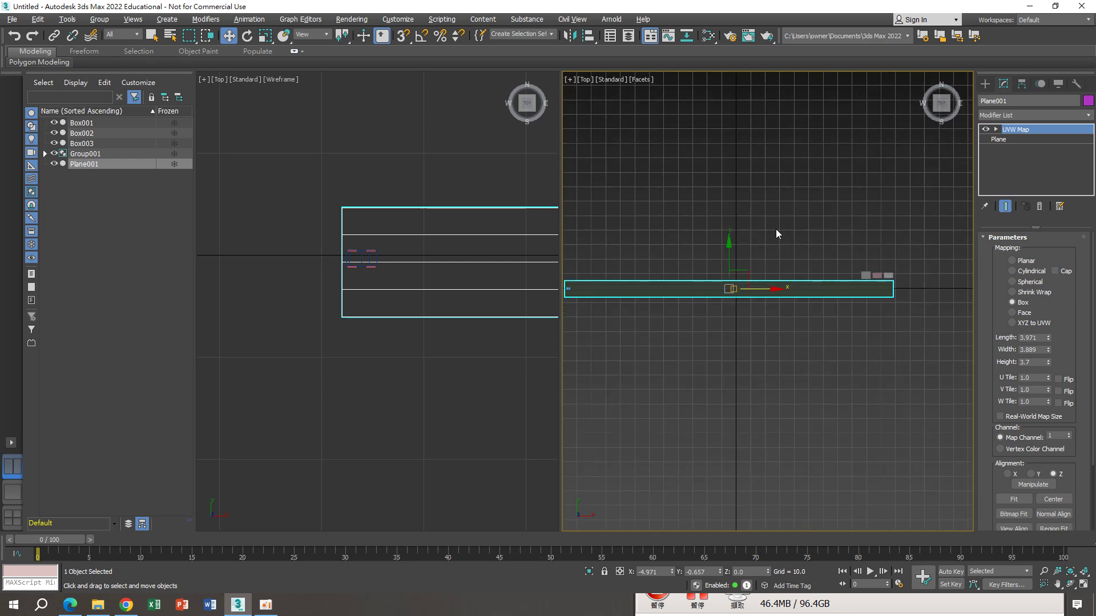
{"action": "left_click", "coordinate": [893, 273]}
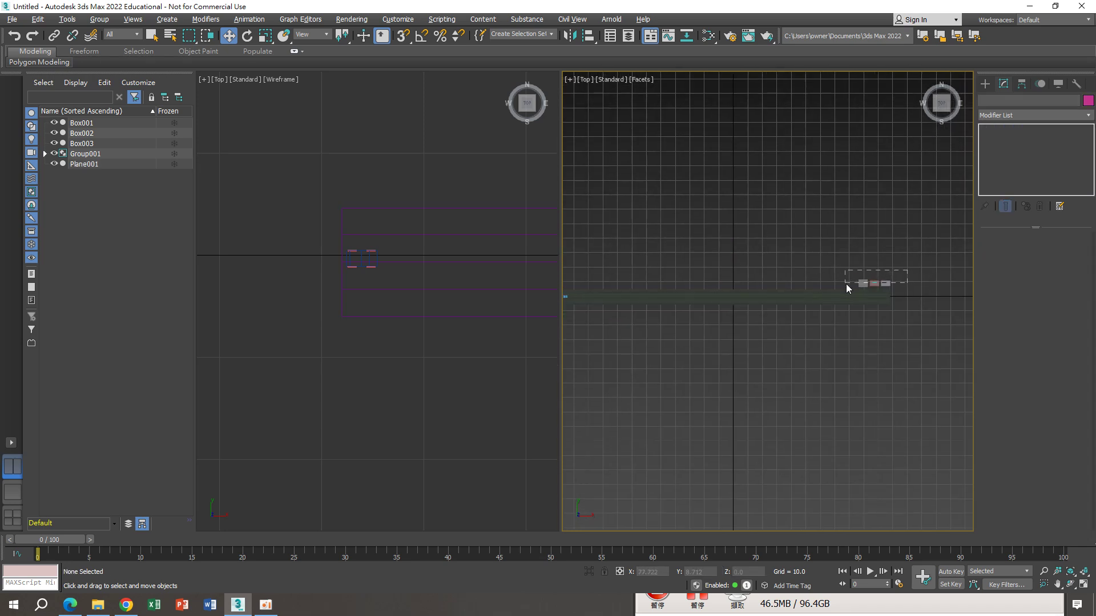
Shift-clone the three buildings, then six, leftward as instances to extend the row.
{"action": "left_click_drag", "start_coordinate": [846, 283], "coordinate": [878, 284]}
{"action": "left_click", "coordinate": [541, 350]}
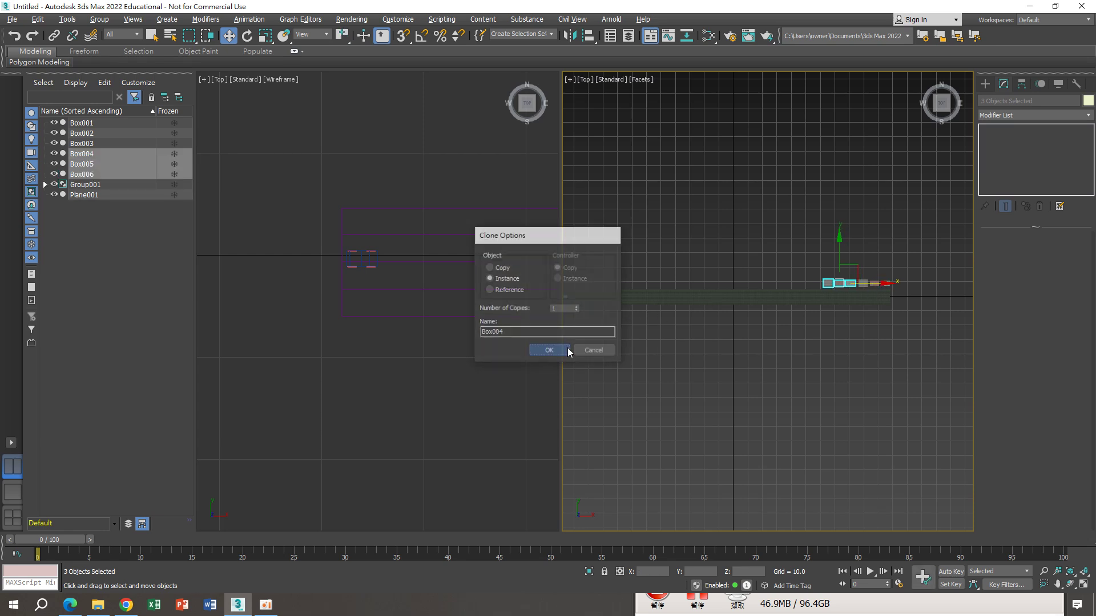
{"action": "left_click", "coordinate": [892, 260]}
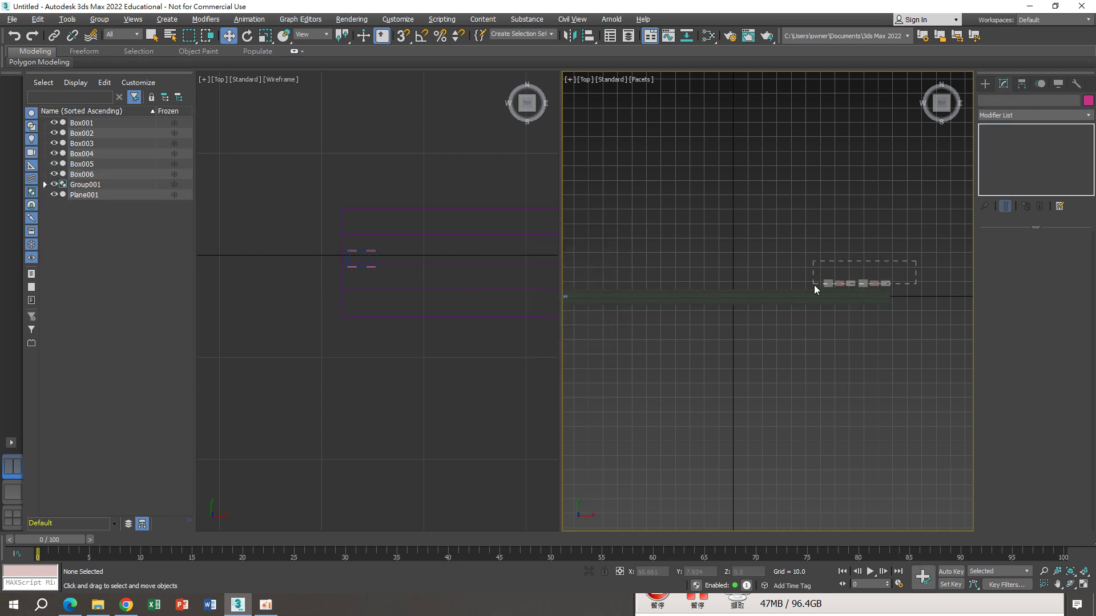
{"action": "left_click_drag", "start_coordinate": [835, 285], "coordinate": [814, 286]}
{"action": "left_click_drag", "start_coordinate": [890, 284], "coordinate": [827, 284]}
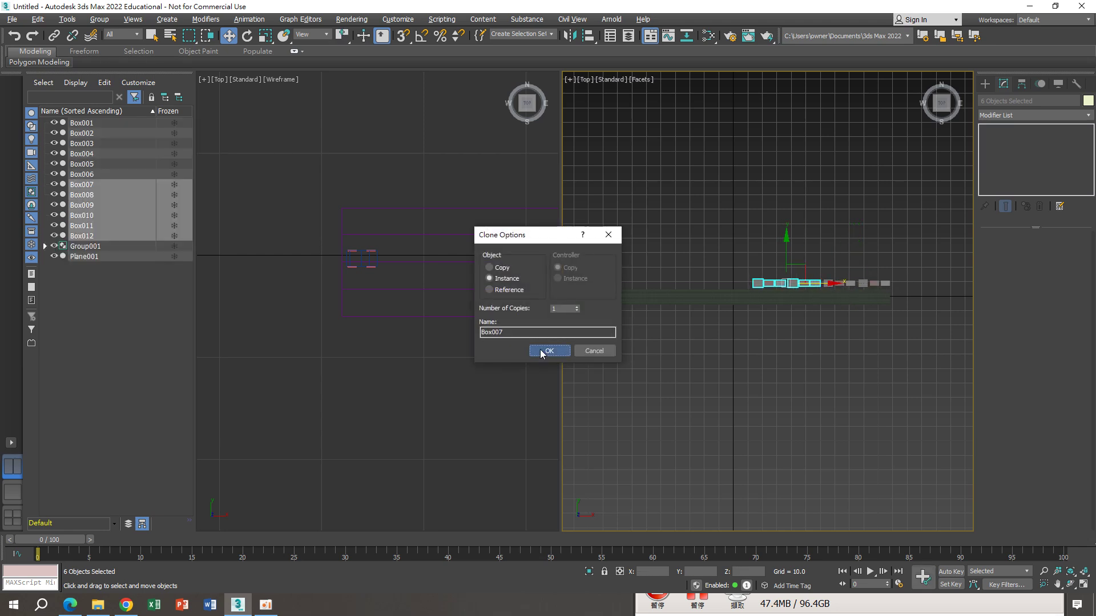
{"action": "left_click", "coordinate": [541, 350]}
{"action": "left_click", "coordinate": [820, 244]}
Clone eight buildings as multiple instance copies further along the row.
{"action": "scroll", "coordinate": [845, 271], "scroll_direction": "up", "scroll_amount": 2}
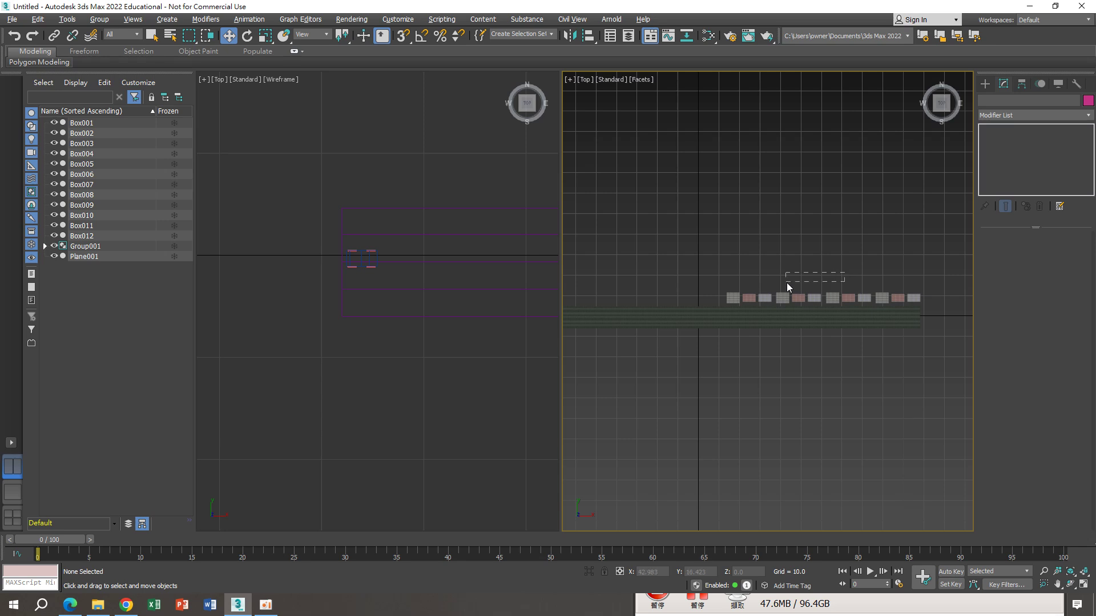
{"action": "left_click_drag", "start_coordinate": [717, 302], "coordinate": [716, 296]}
{"action": "left_click_drag", "start_coordinate": [826, 297], "coordinate": [701, 298]}
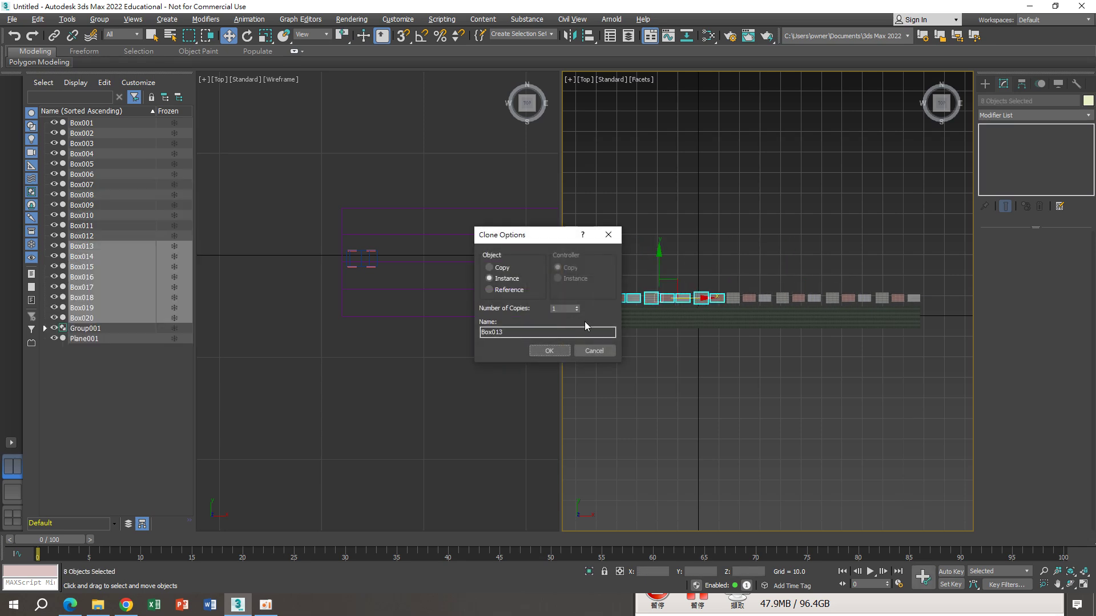
{"action": "left_click", "coordinate": [577, 307]}
{"action": "left_click", "coordinate": [576, 308]}
{"action": "left_click", "coordinate": [576, 307]}
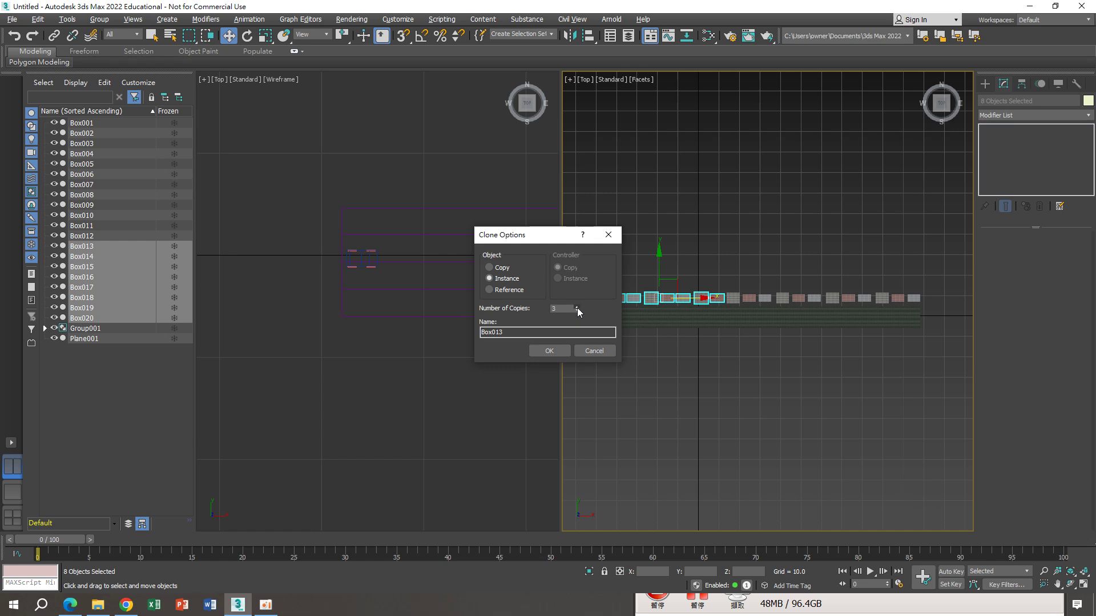
{"action": "left_click", "coordinate": [549, 350]}
{"action": "mouse_move", "coordinate": [603, 351]}
{"action": "middle_mouse_down"}
{"action": "mouse_move", "coordinate": [786, 341]}
{"action": "mouse_move", "coordinate": [813, 326]}
{"action": "mouse_move", "coordinate": [707, 331]}
{"action": "middle_mouse_up"}
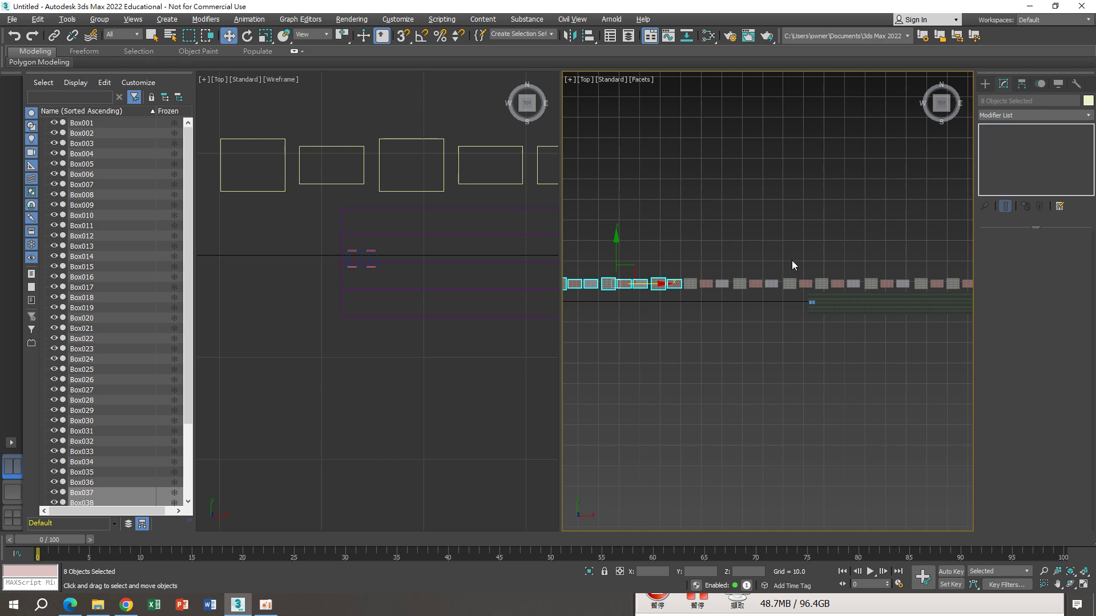
Instance all 29 building boxes to the opposite side of the road, then view in Perspective.
{"action": "left_click_drag", "start_coordinate": [589, 285], "coordinate": [593, 317], "text": "ctrl"}
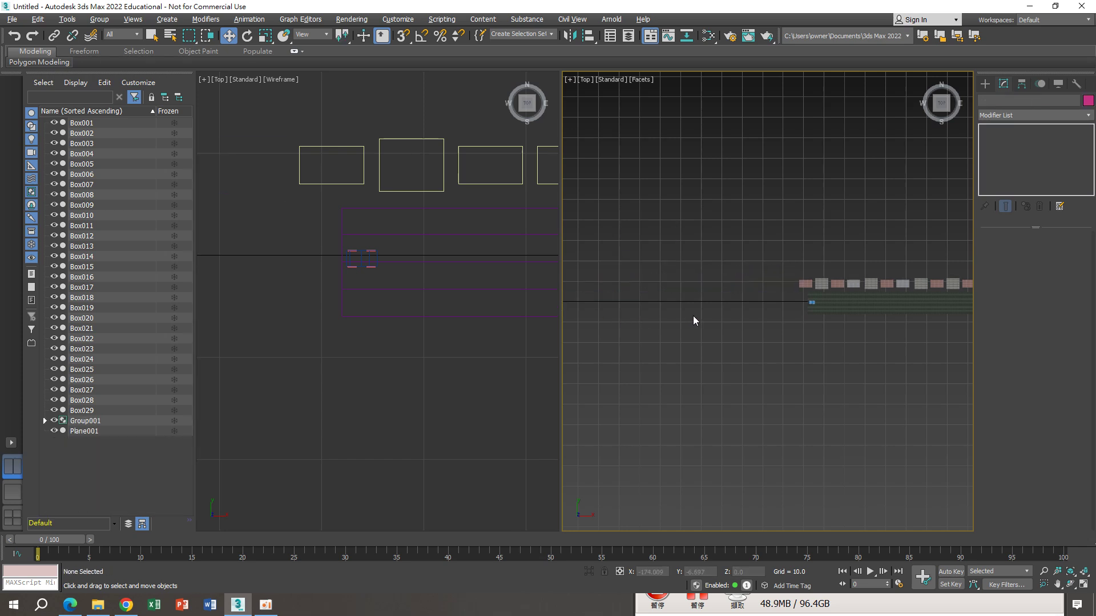
{"action": "middle_click_drag", "start_coordinate": [763, 291], "coordinate": [690, 293]}
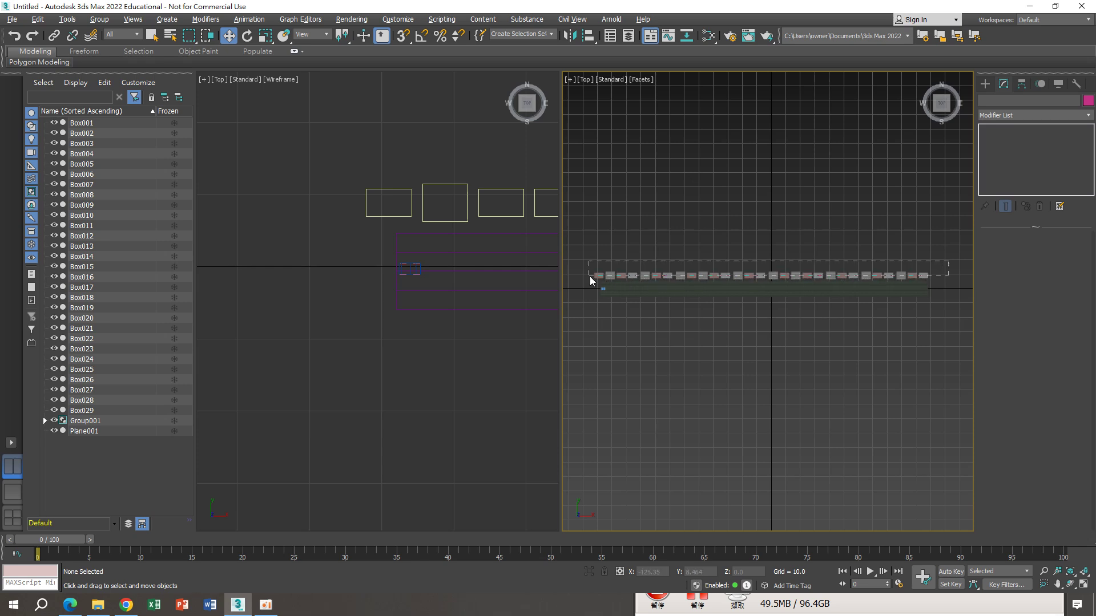
{"action": "left_click_drag", "start_coordinate": [591, 273], "coordinate": [591, 276]}
{"action": "mouse_move", "coordinate": [761, 250]}
{"action": "left_mouse_down", "text": "shift"}
{"action": "mouse_move", "coordinate": [758, 317]}
{"action": "mouse_move", "coordinate": [760, 275]}
{"action": "left_mouse_up", "text": "shift"}
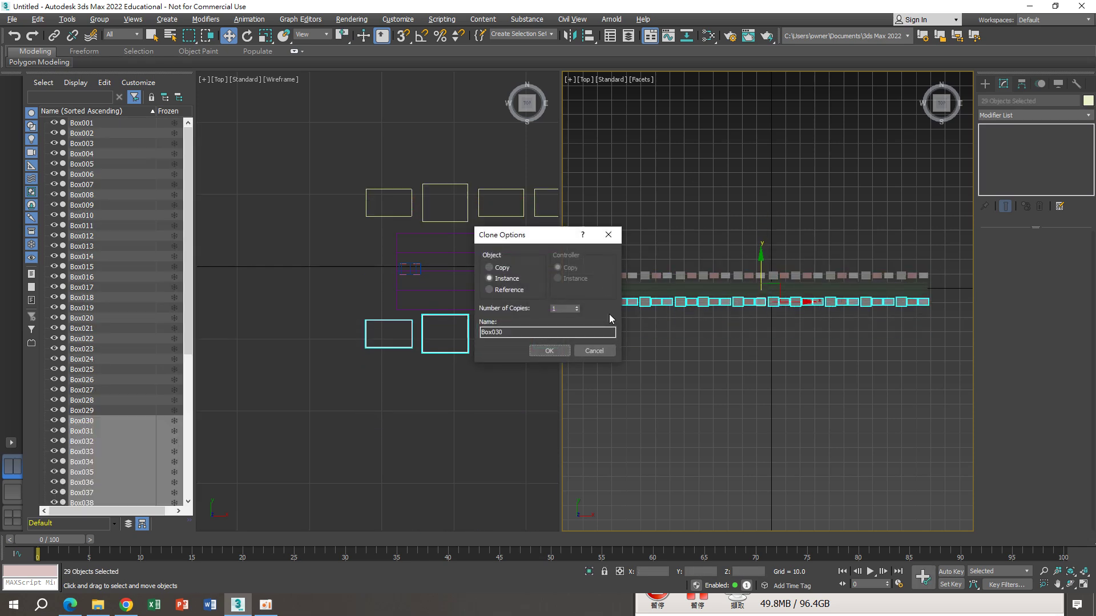
{"action": "left_click", "coordinate": [555, 350]}
{"action": "key", "text": "p"}
{"action": "mouse_move", "coordinate": [708, 344]}
{"action": "middle_mouse_down", "text": "alt"}
{"action": "mouse_move", "coordinate": [813, 266]}
{"action": "mouse_move", "coordinate": [829, 233]}
{"action": "mouse_move", "coordinate": [743, 319]}
{"action": "middle_mouse_up", "text": "alt"}
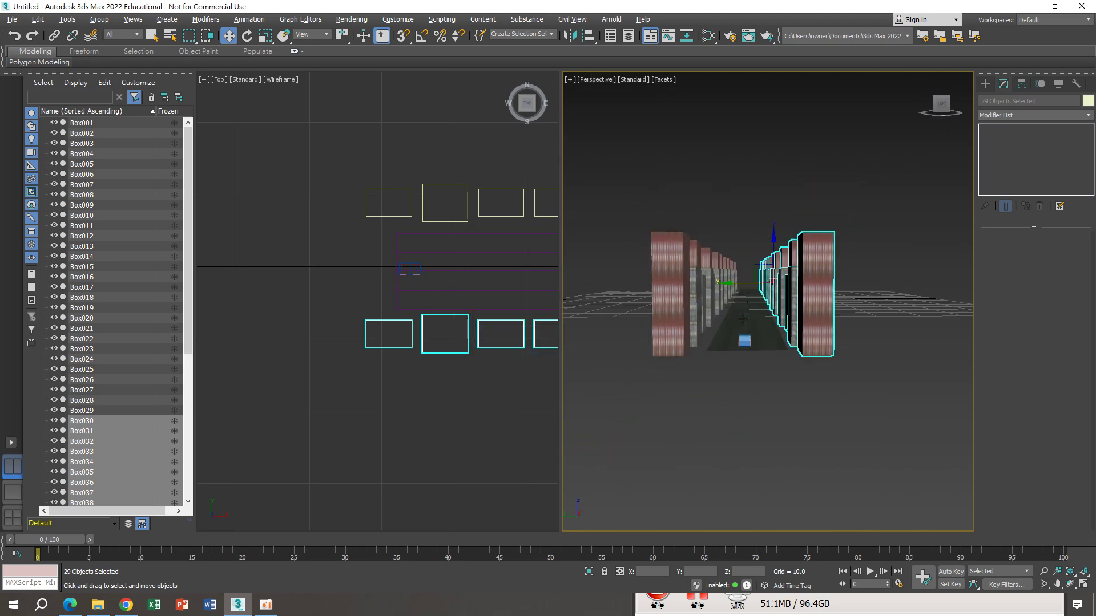
Scale the road plane along Y to about 113% so it runs further down the street.
{"action": "scroll", "coordinate": [743, 319], "scroll_direction": "up", "scroll_amount": 3}
{"action": "scroll", "coordinate": [744, 304], "scroll_direction": "up", "scroll_amount": 2}
{"action": "scroll", "coordinate": [744, 305], "scroll_direction": "down", "scroll_amount": 2}
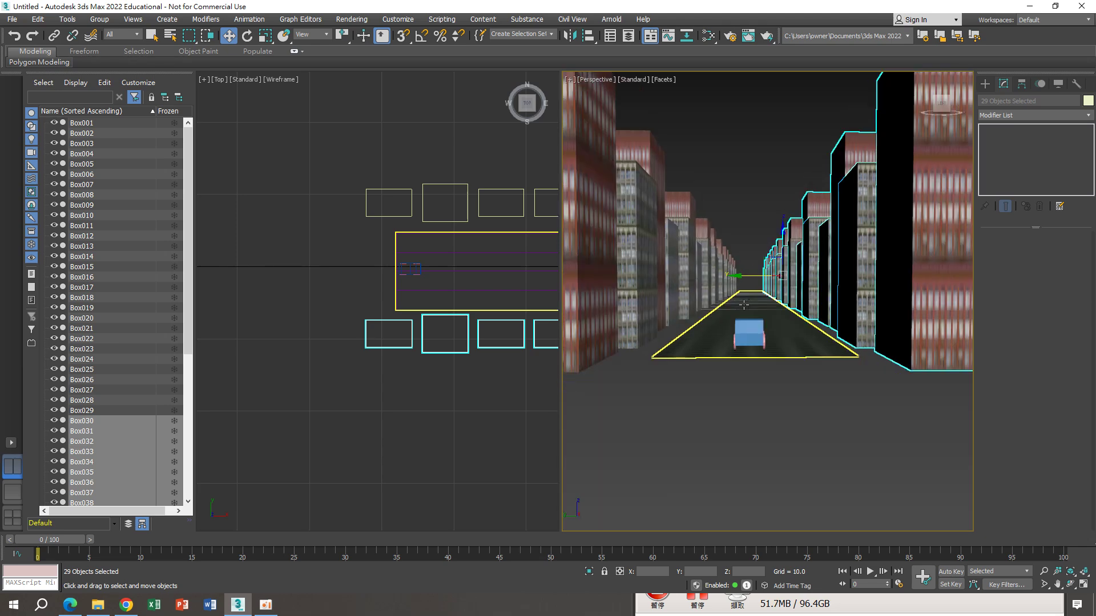
{"action": "left_click", "coordinate": [749, 336]}
{"action": "scroll", "coordinate": [750, 337], "scroll_direction": "up", "scroll_amount": 2}
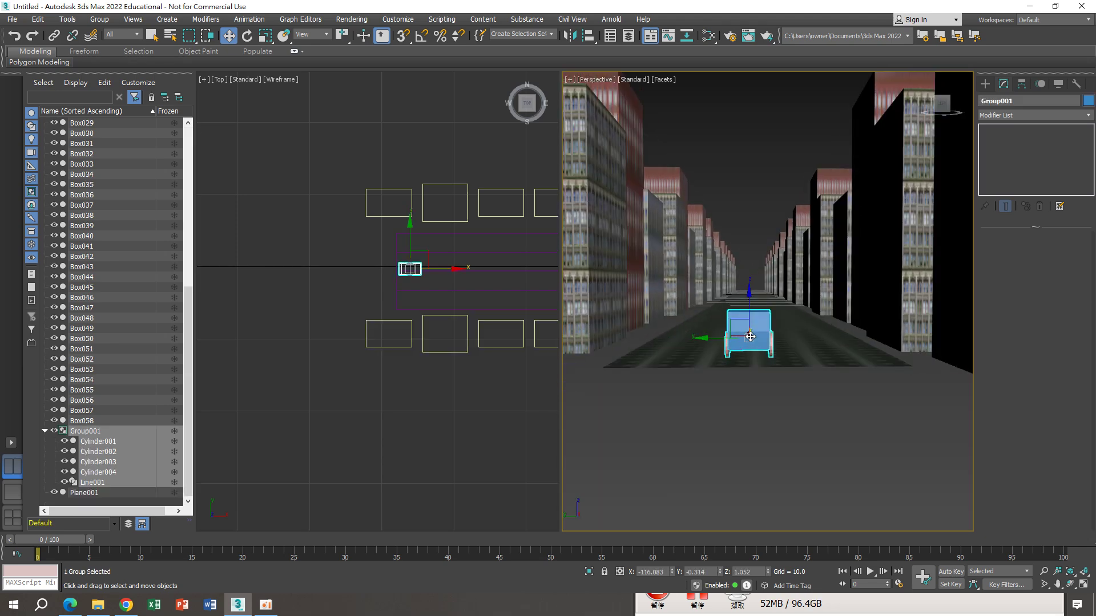
{"action": "scroll", "coordinate": [750, 337], "scroll_direction": "up", "scroll_amount": 1}
{"action": "scroll", "coordinate": [751, 345], "scroll_direction": "up", "scroll_amount": 1}
{"action": "scroll", "coordinate": [752, 357], "scroll_direction": "up", "scroll_amount": 1}
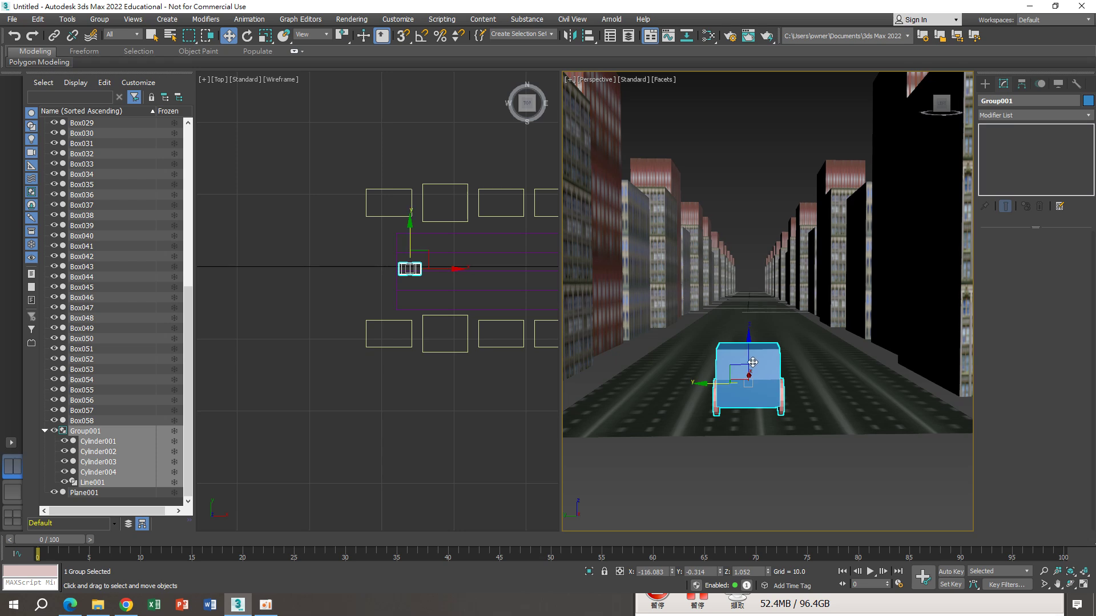
{"action": "left_click", "coordinate": [803, 345]}
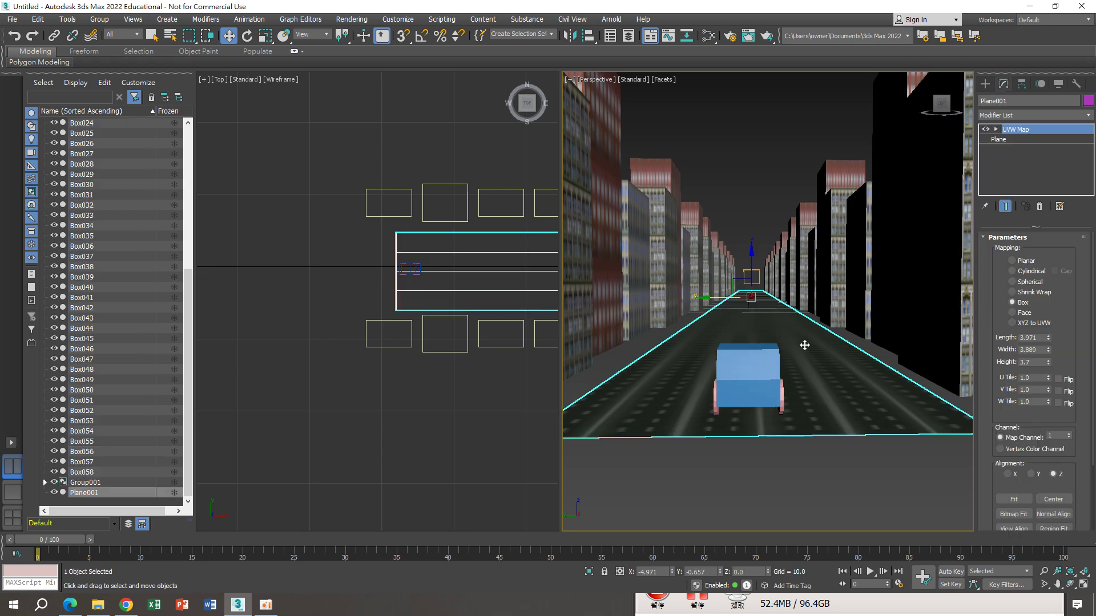
{"action": "left_click", "coordinate": [261, 37]}
{"action": "left_click_drag", "start_coordinate": [707, 297], "coordinate": [681, 297]}
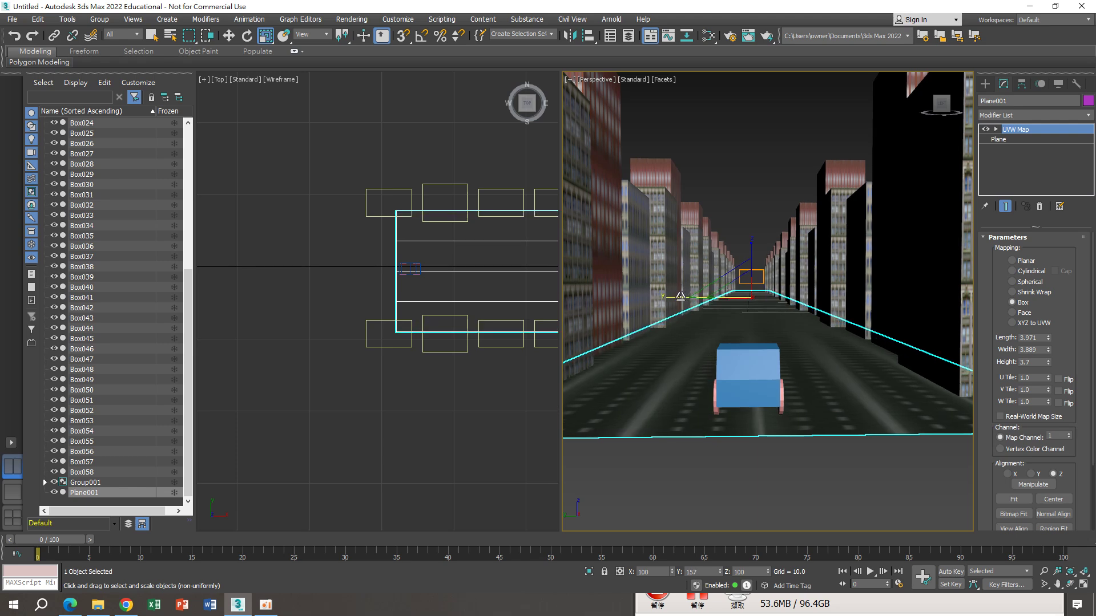
{"action": "scroll", "coordinate": [747, 214], "scroll_direction": "up", "scroll_amount": 3}
{"action": "scroll", "coordinate": [748, 214], "scroll_direction": "down", "scroll_amount": 2}
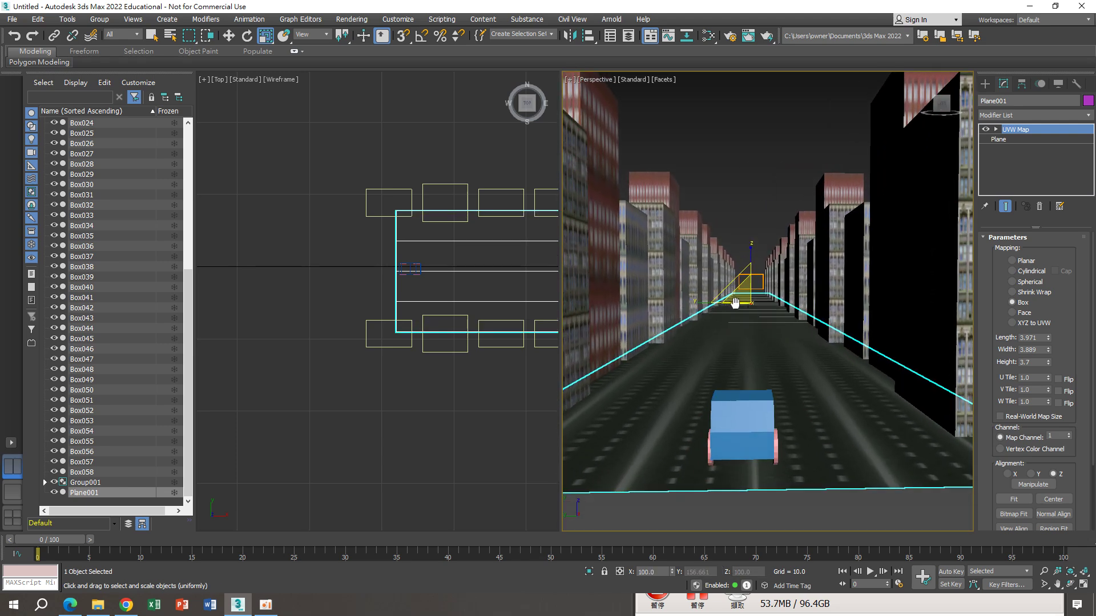
{"action": "left_click", "coordinate": [748, 214]}
Recentre the view on the lengthened street and switch to the Left view.
{"action": "scroll", "coordinate": [780, 309], "scroll_direction": "down", "scroll_amount": 2}
{"action": "scroll", "coordinate": [779, 309], "scroll_direction": "down", "scroll_amount": 2}
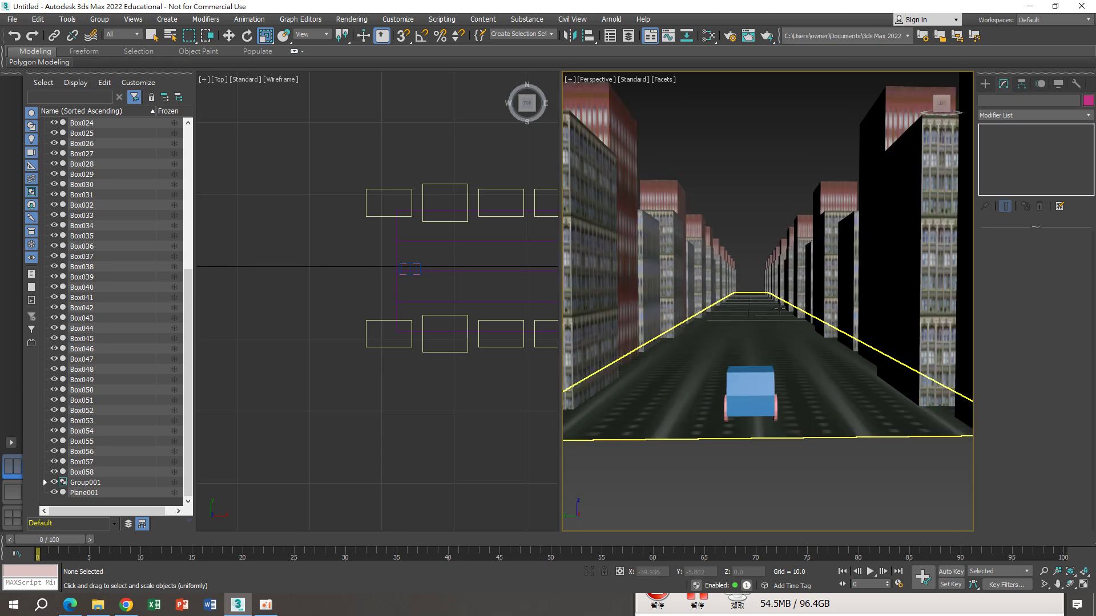
{"action": "scroll", "coordinate": [780, 309], "scroll_direction": "up", "scroll_amount": 2}
{"action": "scroll", "coordinate": [785, 366], "scroll_direction": "up", "scroll_amount": 2}
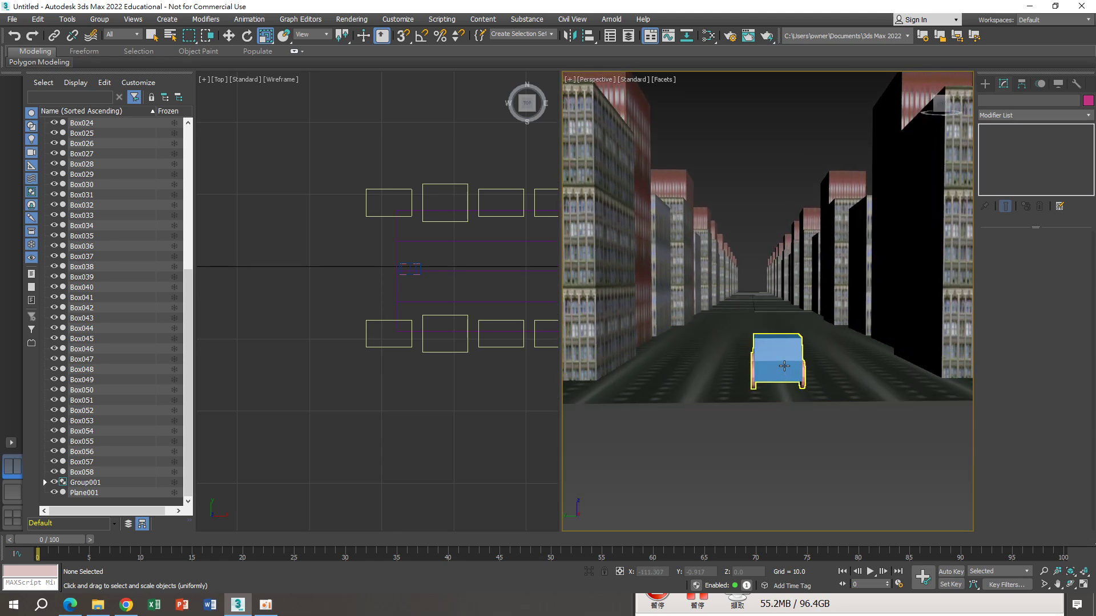
{"action": "scroll", "coordinate": [785, 366], "scroll_direction": "up", "scroll_amount": 2}
{"action": "scroll", "coordinate": [765, 348], "scroll_direction": "up", "scroll_amount": 2}
{"action": "scroll", "coordinate": [762, 337], "scroll_direction": "up", "scroll_amount": 3}
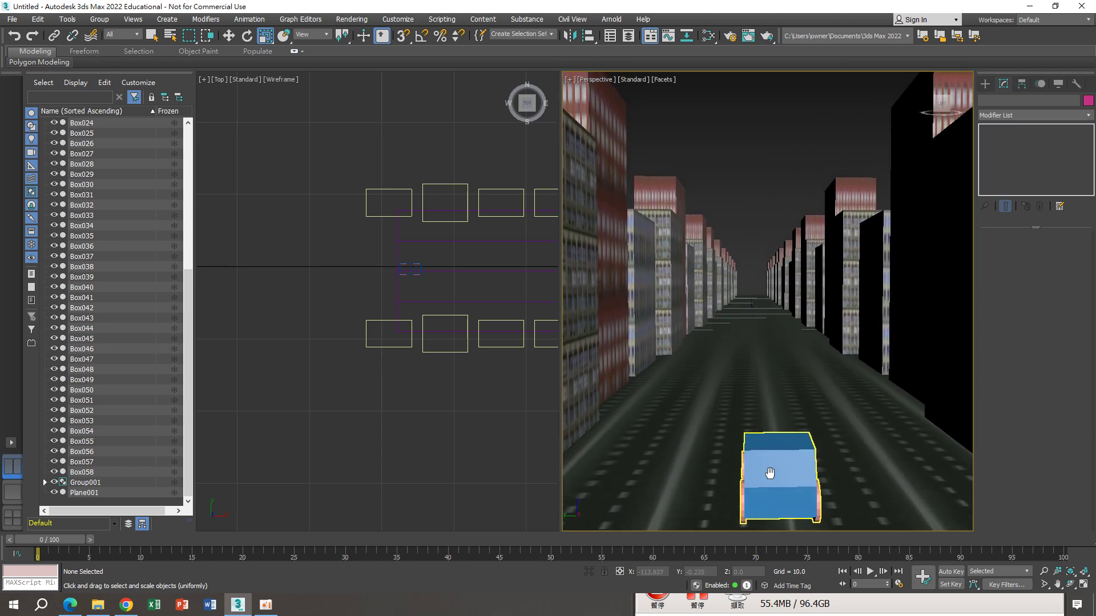
{"action": "scroll", "coordinate": [757, 322], "scroll_direction": "up", "scroll_amount": 2}
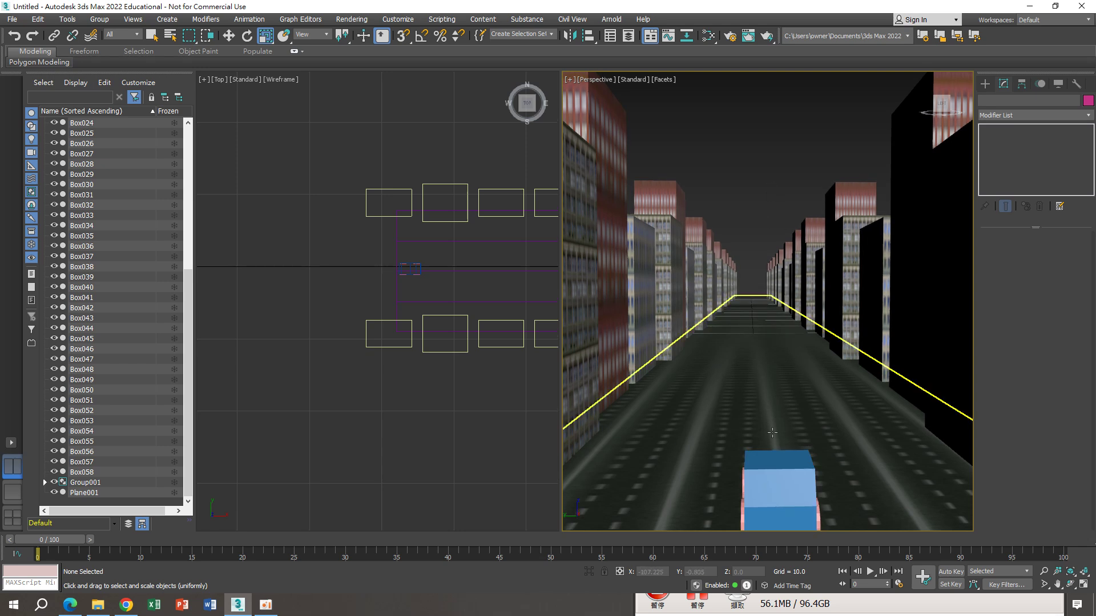
{"action": "middle_click_drag", "start_coordinate": [800, 488], "coordinate": [780, 478]}
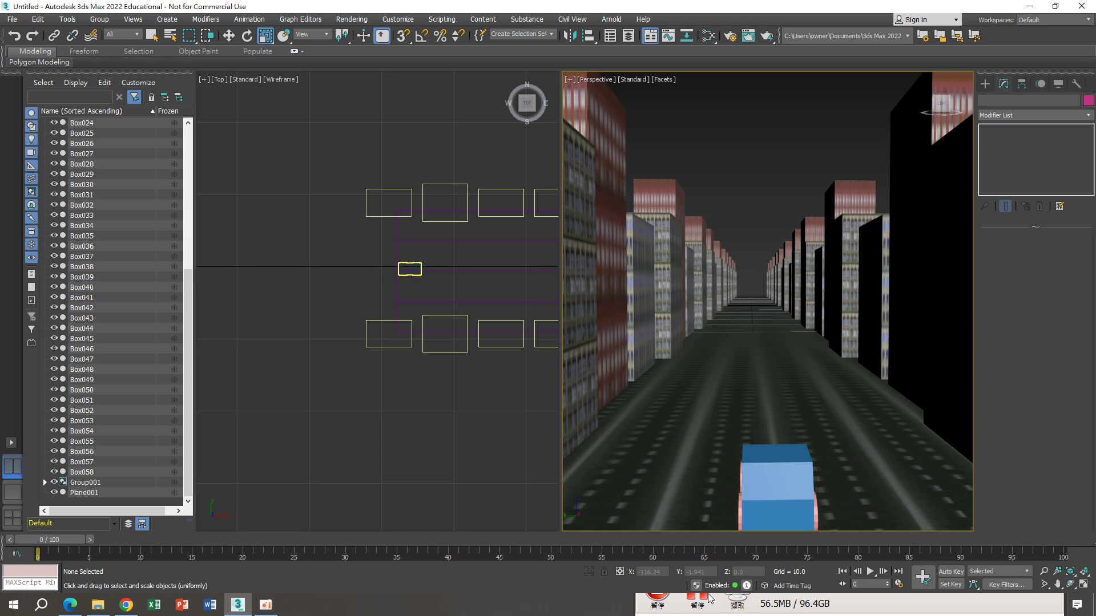
{"action": "mouse_move", "coordinate": [704, 604]}
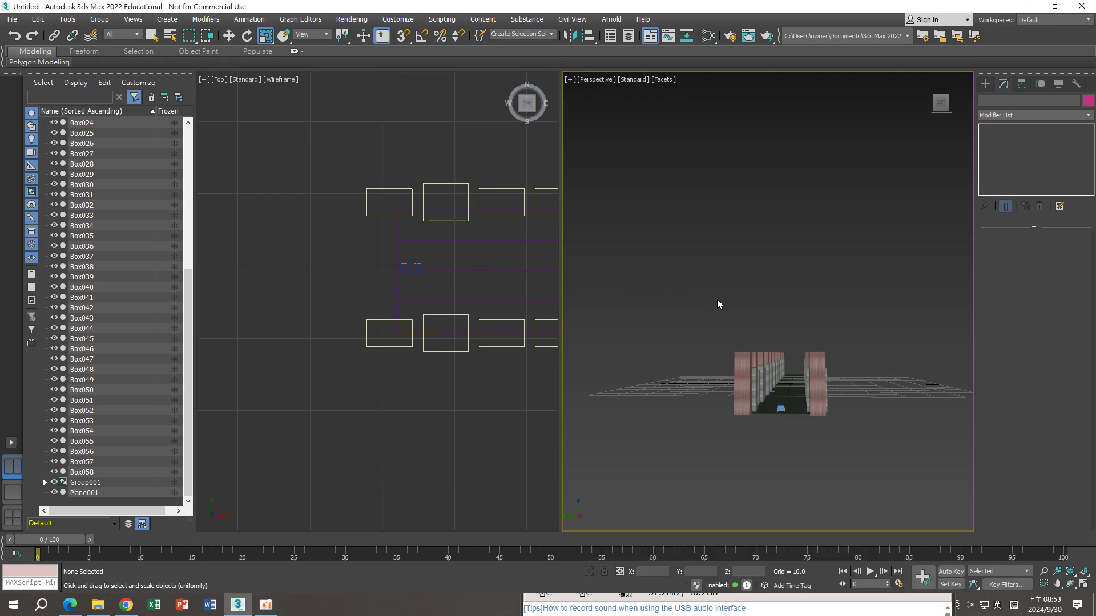
{"action": "middle_click_drag", "start_coordinate": [717, 299], "coordinate": [711, 303]}
{"action": "key", "text": "l"}
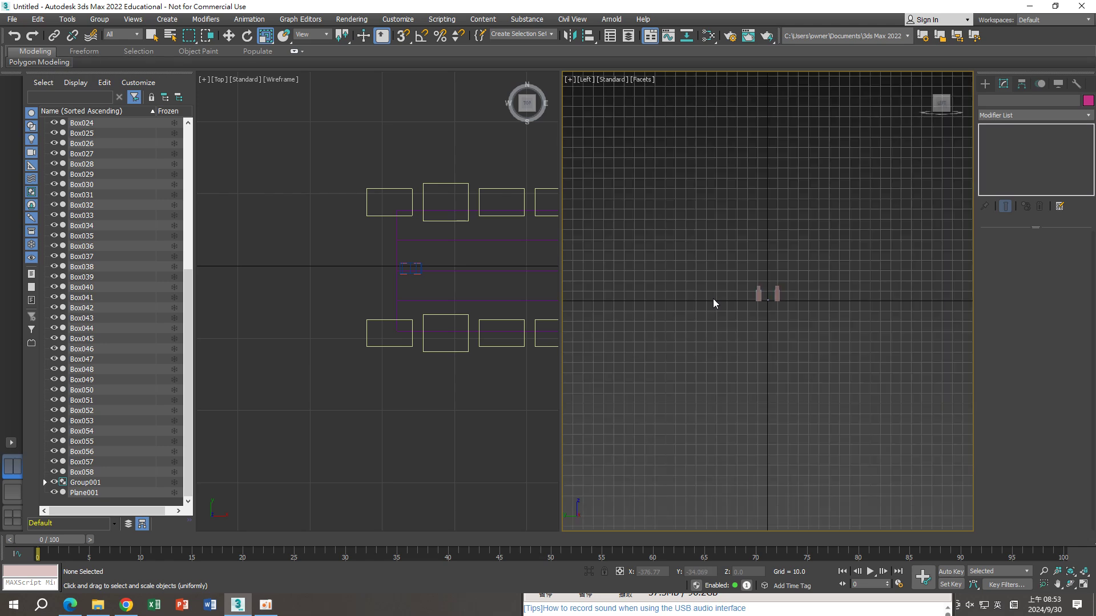
{"action": "scroll", "coordinate": [768, 306], "scroll_direction": "up", "scroll_amount": 3}
{"action": "scroll", "coordinate": [769, 306], "scroll_direction": "up", "scroll_amount": 3}
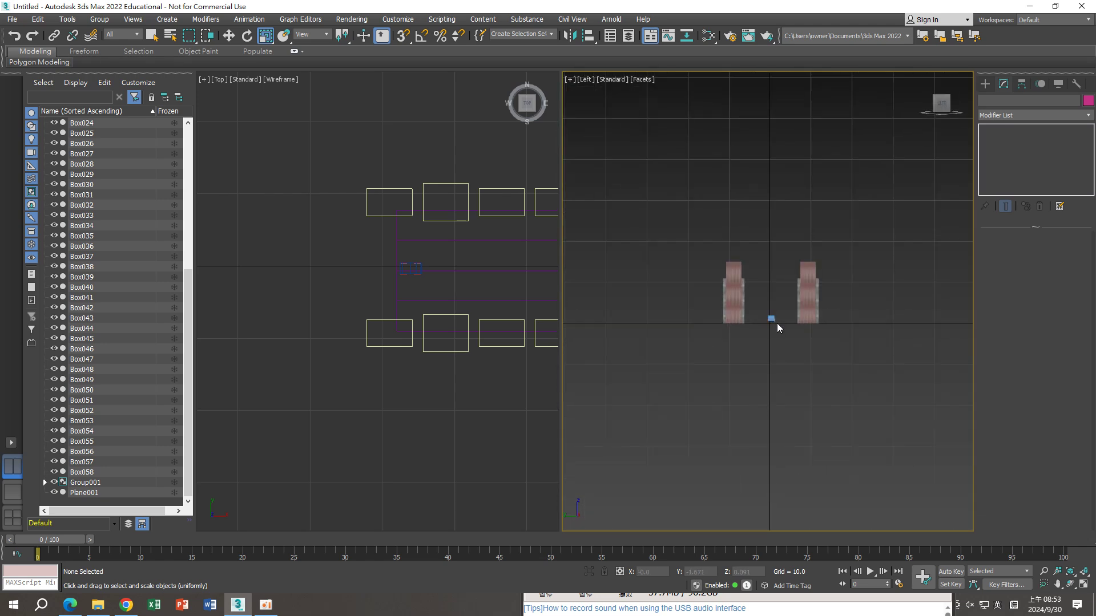
Create a Free Camera, Camera001, by placing it in the Left viewport.
{"action": "scroll", "coordinate": [776, 323], "scroll_direction": "up", "scroll_amount": 2}
{"action": "scroll", "coordinate": [777, 321], "scroll_direction": "up", "scroll_amount": 2}
{"action": "scroll", "coordinate": [778, 321], "scroll_direction": "up", "scroll_amount": 2}
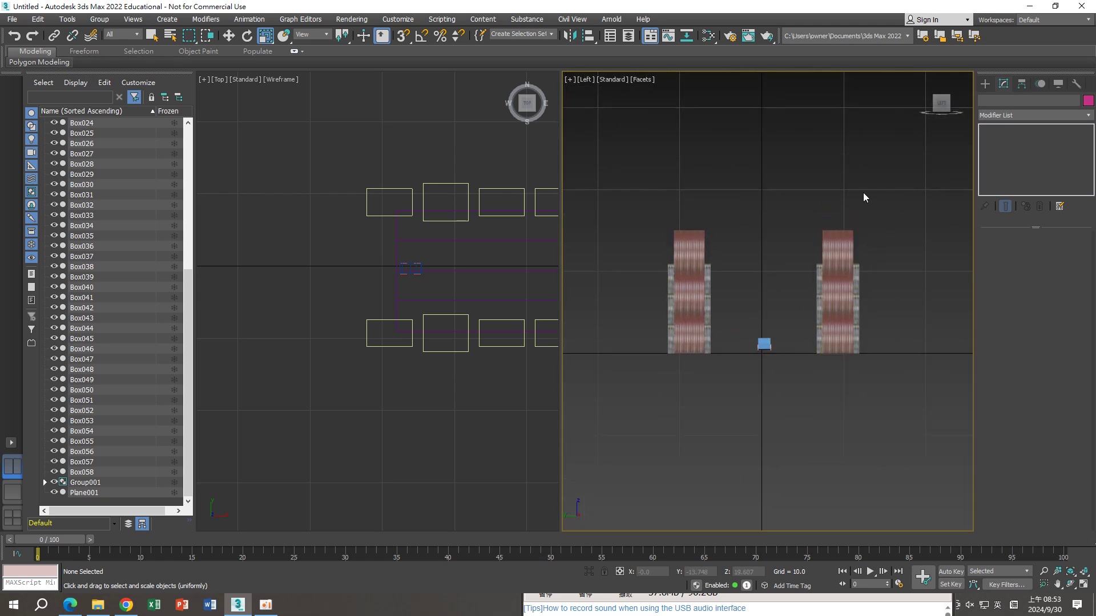
{"action": "key", "text": "x"}
{"action": "type", "text": "f"}
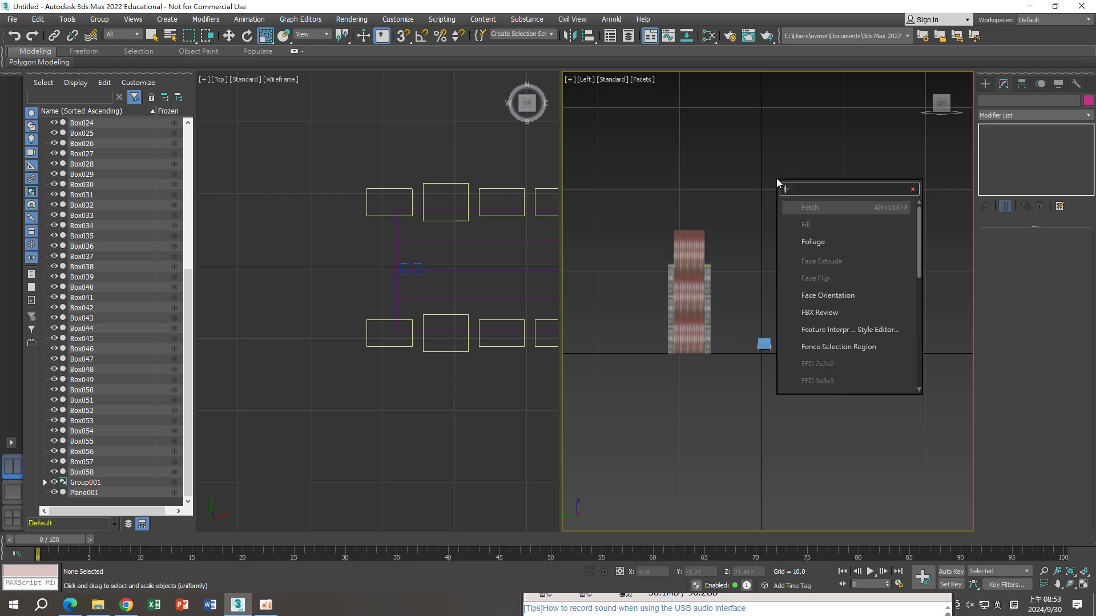
{"action": "type", "text": "re"}
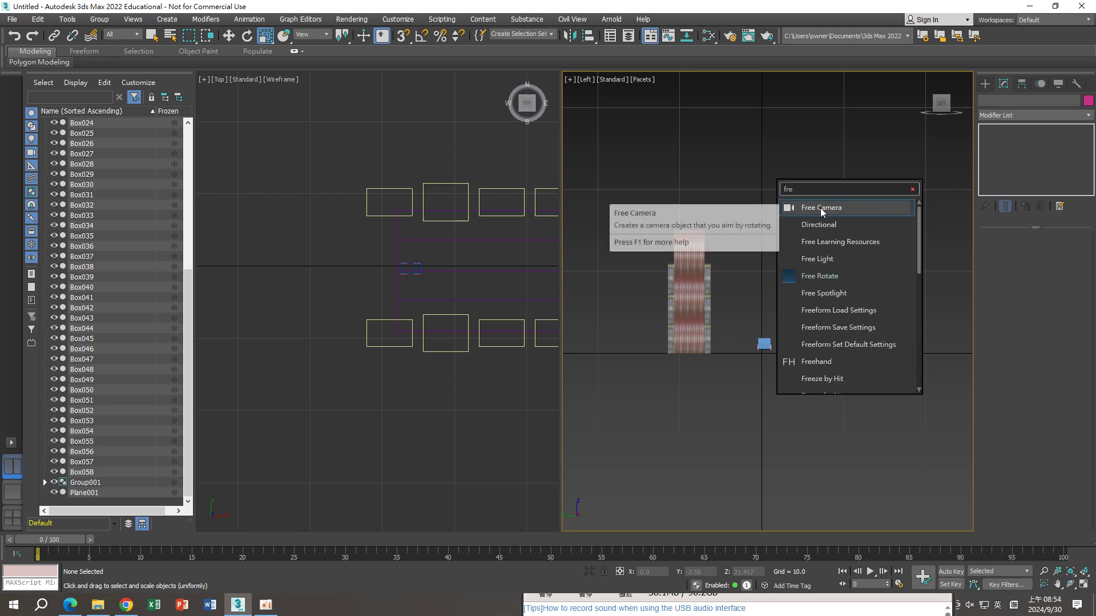
{"action": "left_click", "coordinate": [822, 209]}
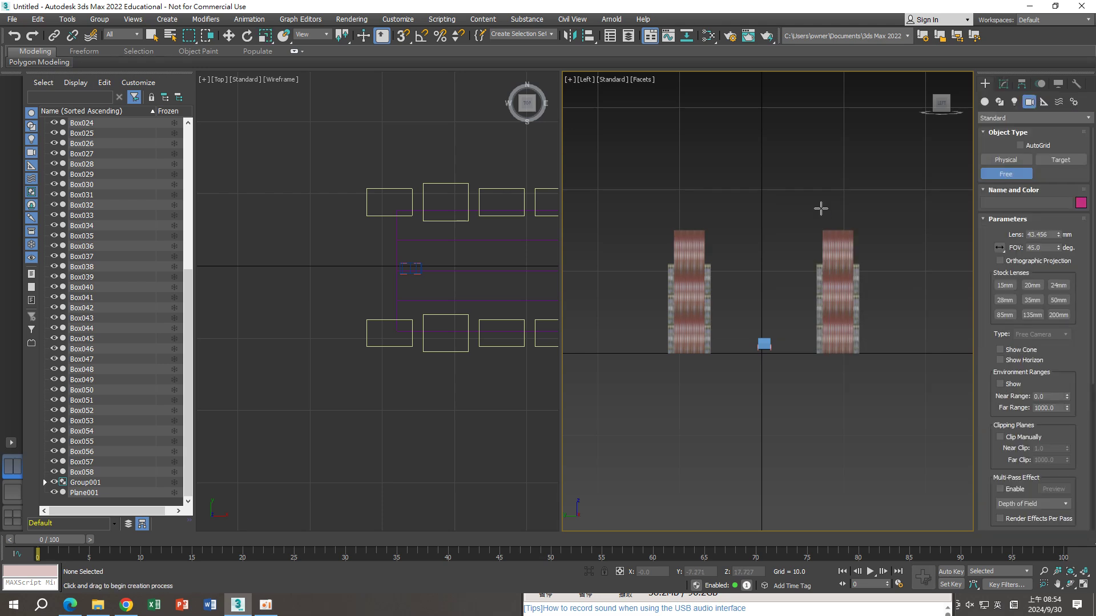
{"action": "scroll", "coordinate": [761, 347], "scroll_direction": "up", "scroll_amount": 3}
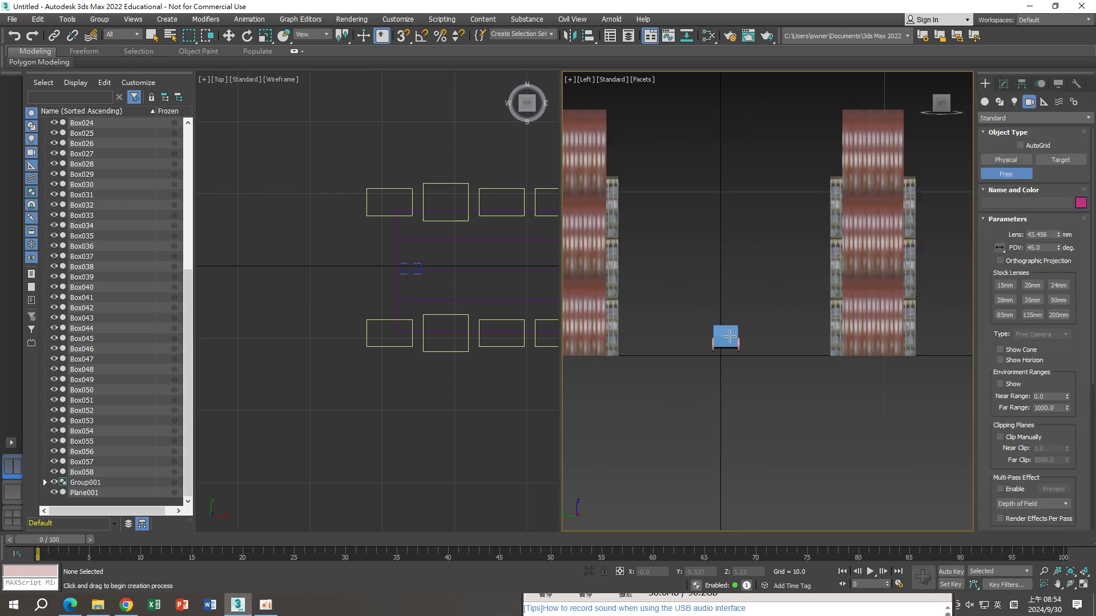
{"action": "left_click", "coordinate": [730, 336]}
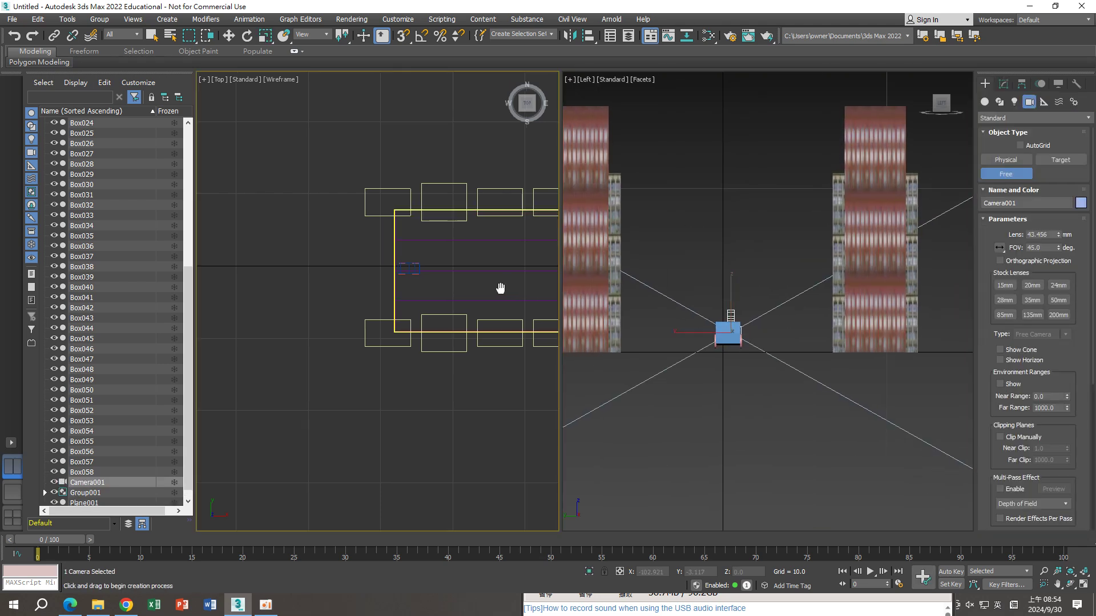
Move Camera001 back along X to the near end of the street.
{"action": "scroll", "coordinate": [411, 274], "scroll_direction": "up", "scroll_amount": 2}
{"action": "scroll", "coordinate": [410, 272], "scroll_direction": "up", "scroll_amount": 2}
{"action": "scroll", "coordinate": [417, 274], "scroll_direction": "down", "scroll_amount": 6}
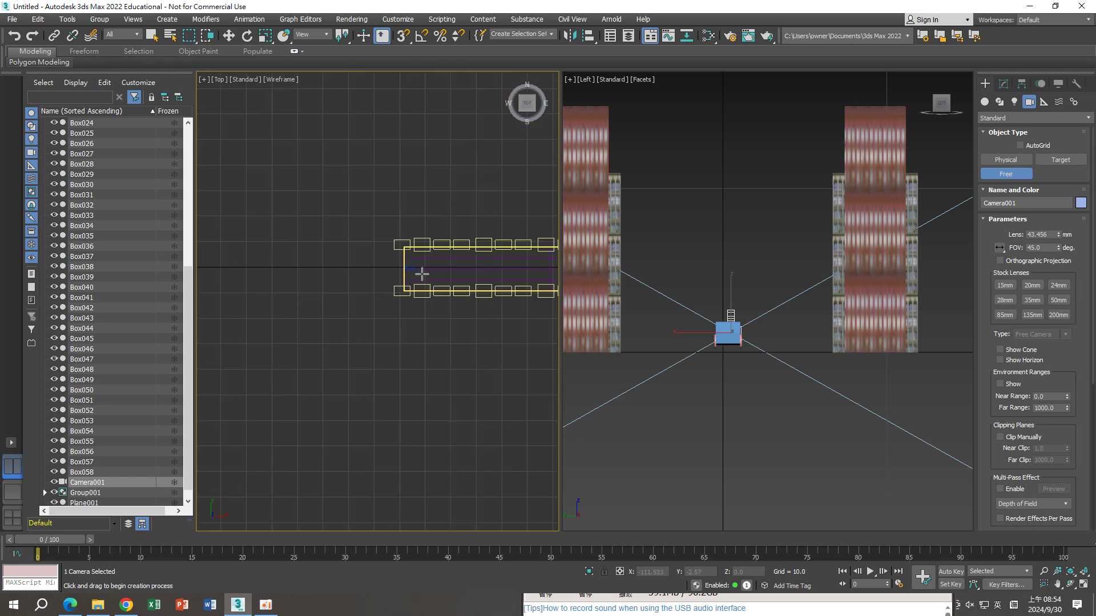
{"action": "scroll", "coordinate": [421, 275], "scroll_direction": "down", "scroll_amount": 3}
{"action": "scroll", "coordinate": [434, 282], "scroll_direction": "down", "scroll_amount": 1}
{"action": "scroll", "coordinate": [460, 279], "scroll_direction": "down", "scroll_amount": 1}
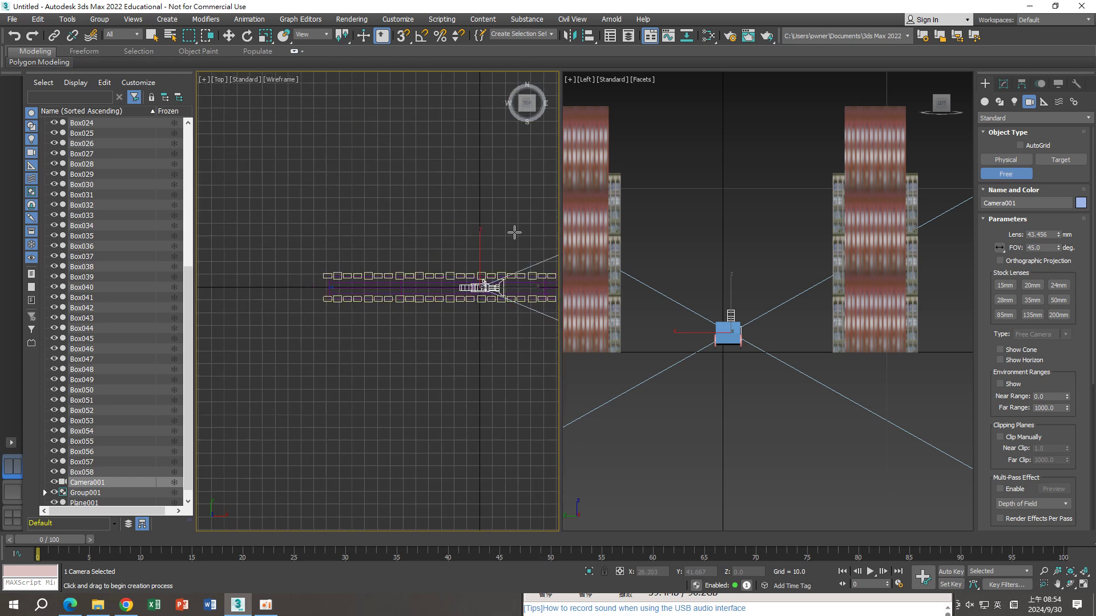
{"action": "key", "text": "r"}
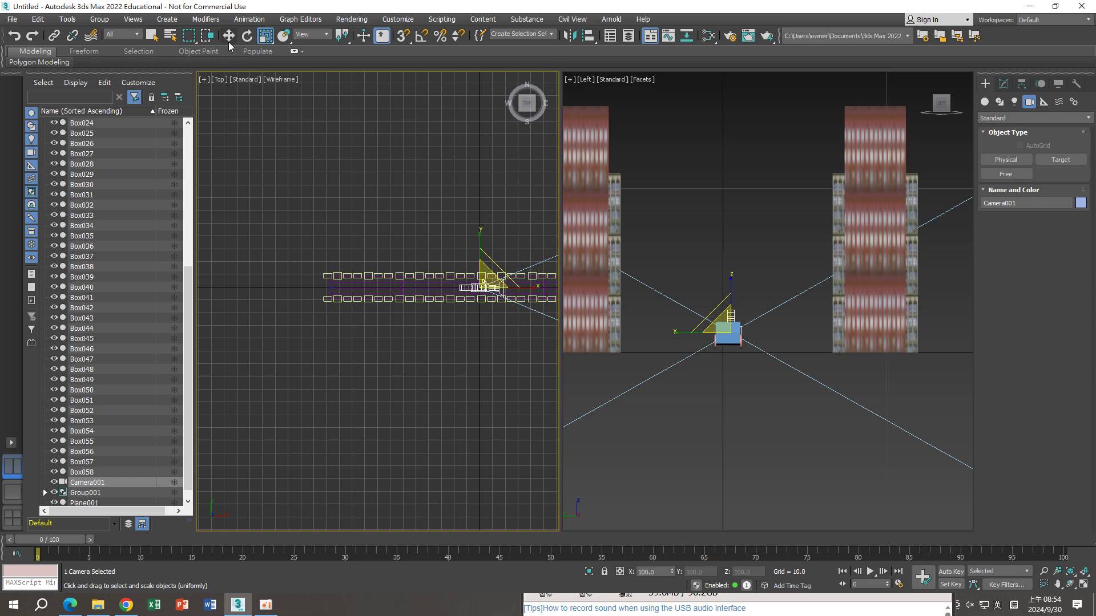
{"action": "left_click", "coordinate": [228, 40]}
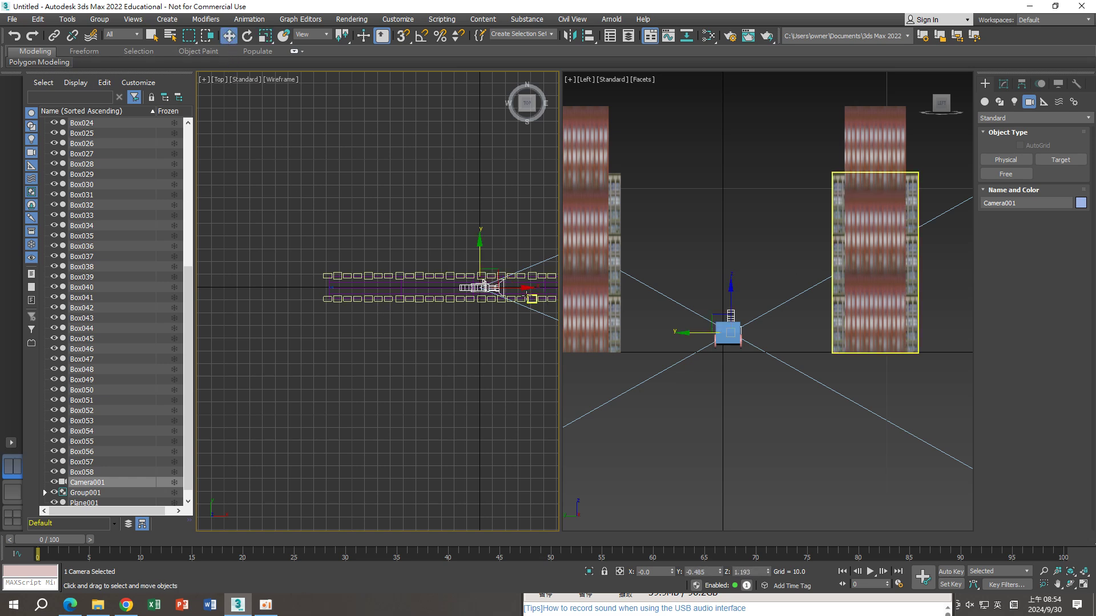
{"action": "left_click_drag", "start_coordinate": [483, 284], "coordinate": [341, 291]}
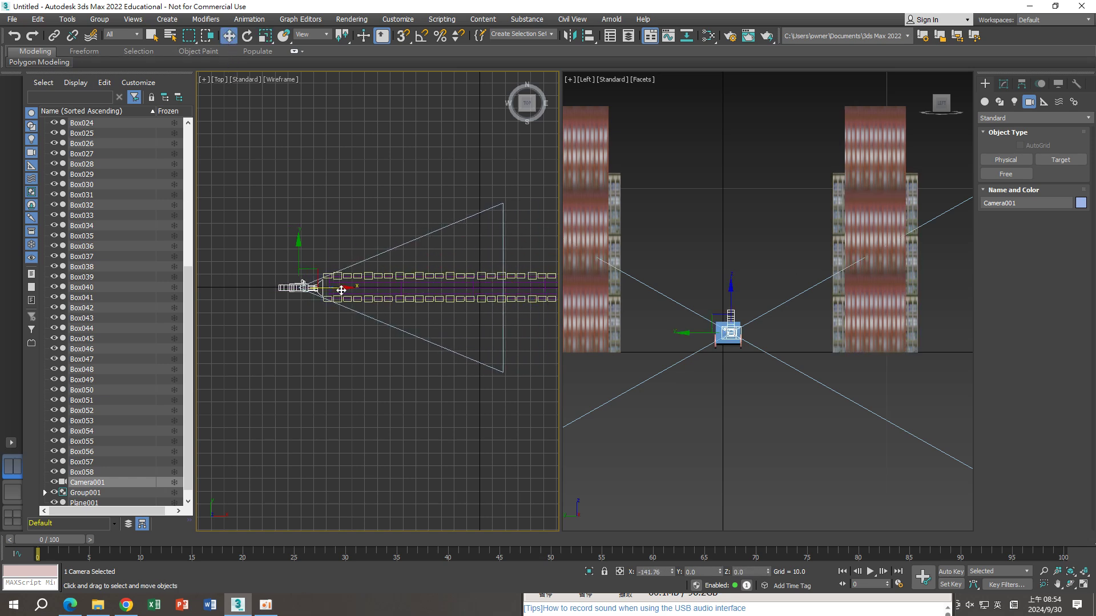
{"action": "scroll", "coordinate": [341, 290], "scroll_direction": "up", "scroll_amount": 3}
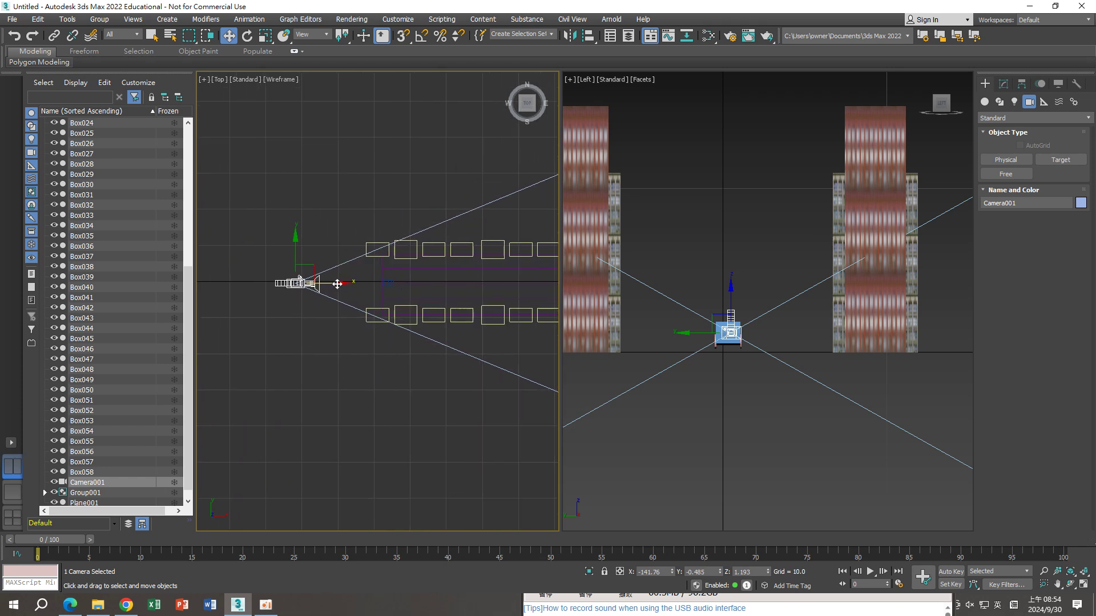
{"action": "left_click_drag", "start_coordinate": [342, 289], "coordinate": [358, 282]}
{"action": "middle_click_drag", "start_coordinate": [688, 298], "coordinate": [702, 305]}
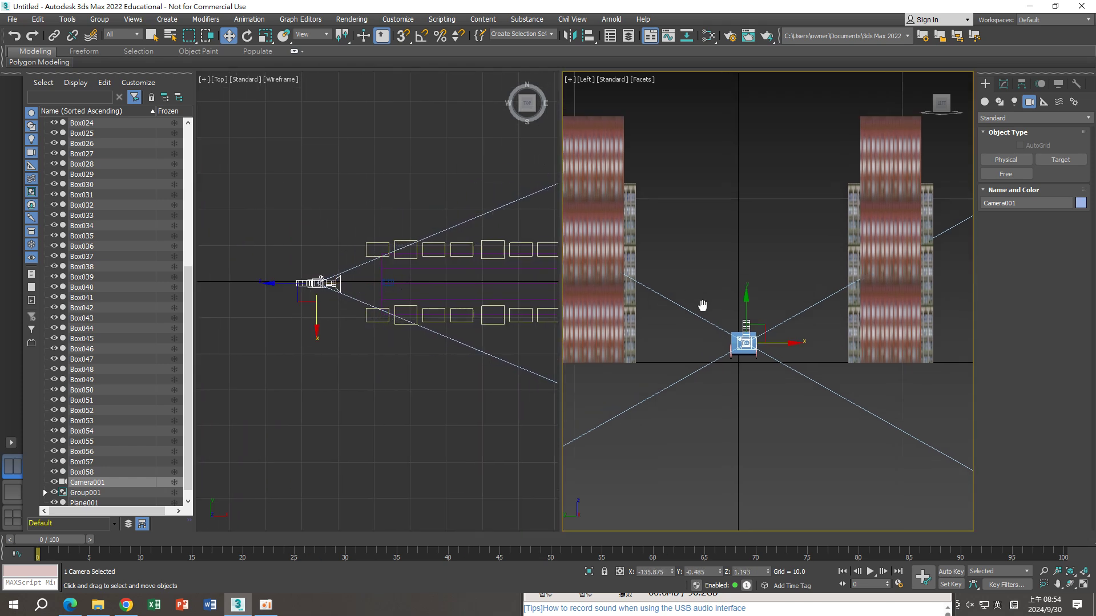
Move Camera001 along X to just behind the car and set its Z height near road level.
{"action": "key", "text": "c"}
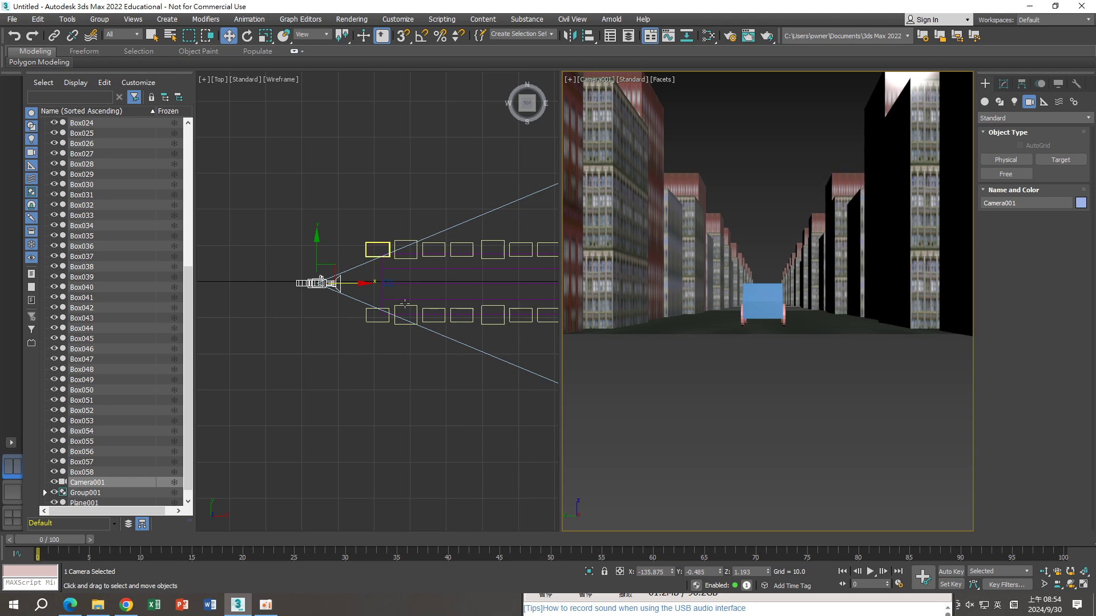
{"action": "scroll", "coordinate": [390, 291], "scroll_direction": "up", "scroll_amount": 5}
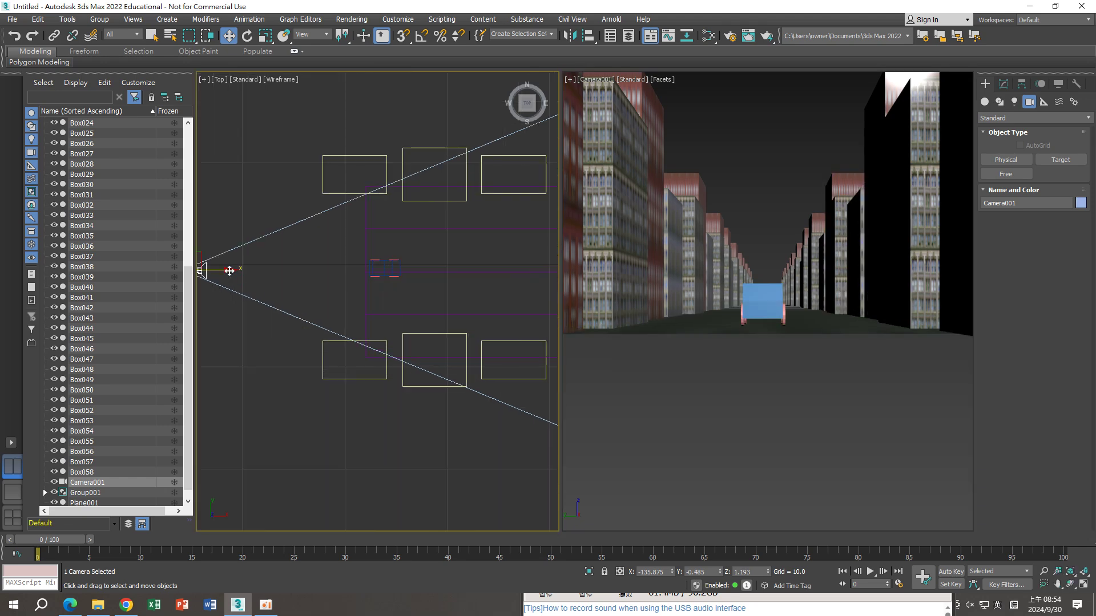
{"action": "left_click_drag", "start_coordinate": [229, 271], "coordinate": [354, 271]}
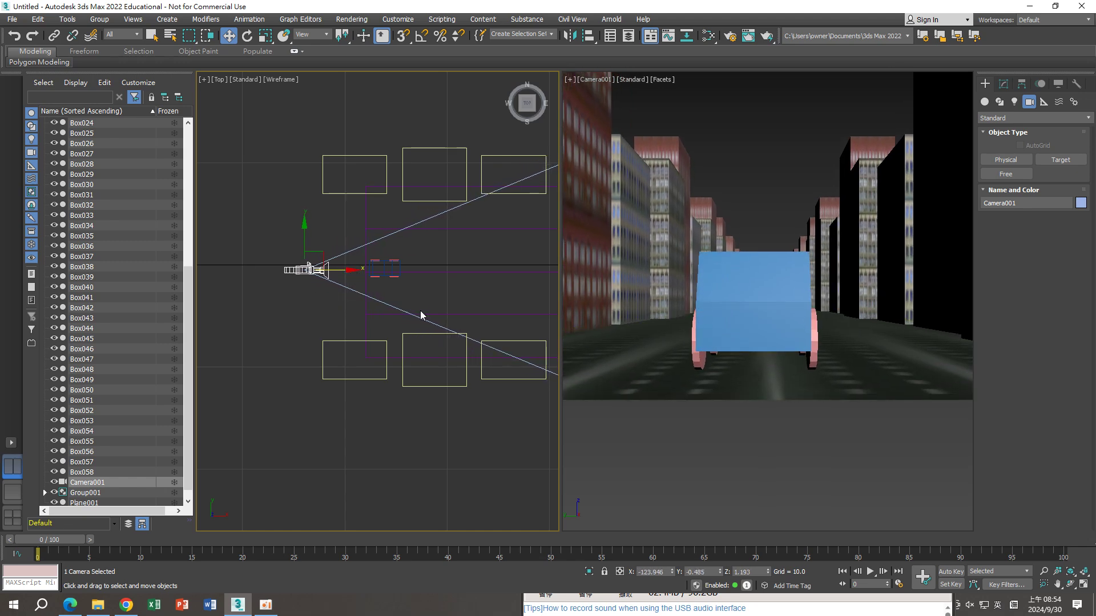
{"action": "mouse_move", "coordinate": [421, 315]}
{"action": "middle_mouse_down", "text": "alt"}
{"action": "mouse_move", "coordinate": [439, 248]}
{"action": "mouse_move", "coordinate": [429, 364]}
{"action": "middle_mouse_up", "text": "alt"}
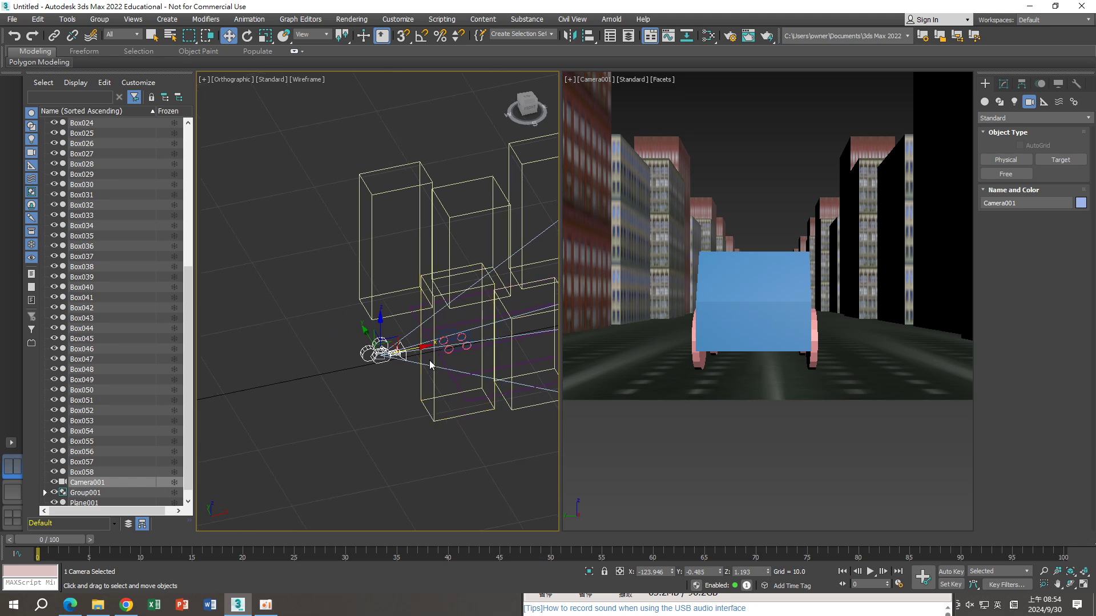
{"action": "scroll", "coordinate": [430, 364], "scroll_direction": "up", "scroll_amount": 4}
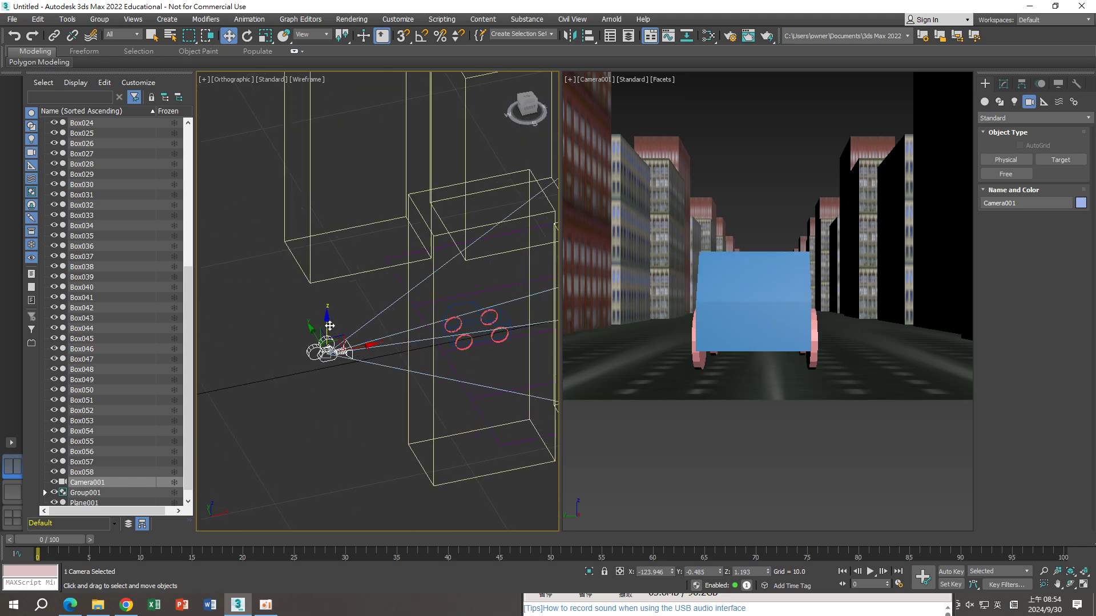
{"action": "mouse_move", "coordinate": [329, 326]}
{"action": "left_mouse_down"}
{"action": "mouse_move", "coordinate": [330, 310]}
{"action": "mouse_move", "coordinate": [337, 327]}
{"action": "mouse_move", "coordinate": [317, 311]}
{"action": "left_mouse_up"}
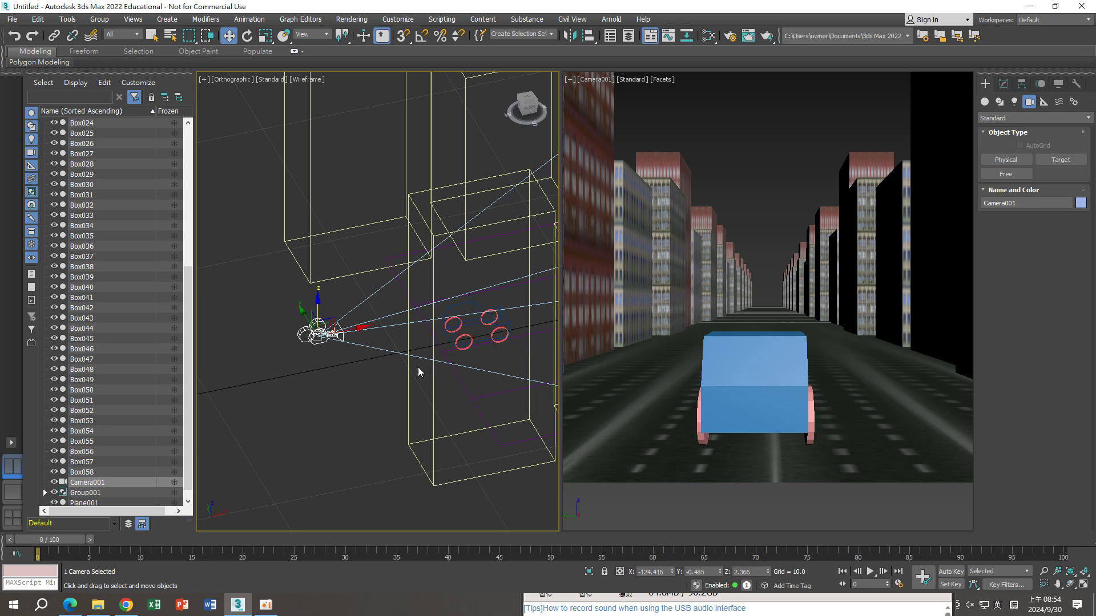
{"action": "left_click_drag", "start_coordinate": [315, 310], "coordinate": [380, 331]}
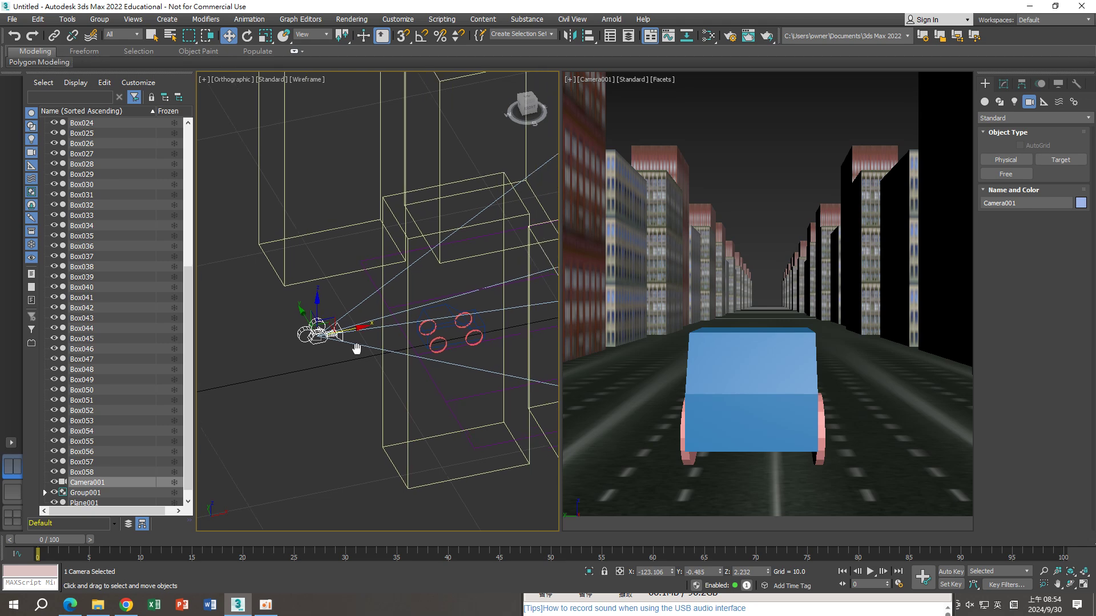
{"action": "middle_click_drag", "start_coordinate": [382, 347], "coordinate": [356, 350]}
Switch the viewport from Wireframe to Facets shading and zoom to the textured buildings.
{"action": "left_click", "coordinate": [307, 80]}
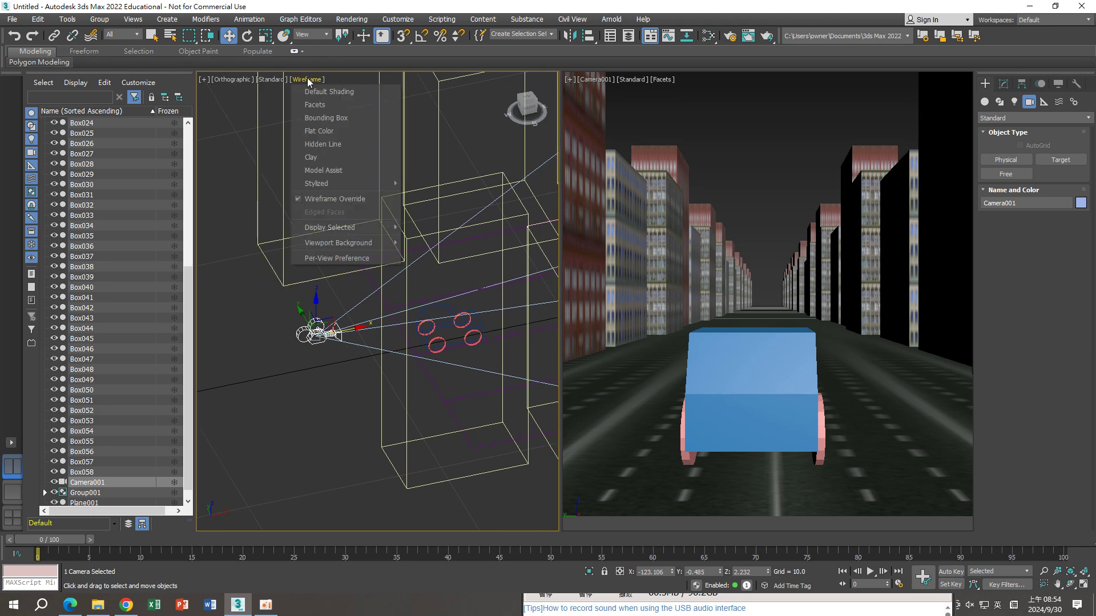
{"action": "left_click", "coordinate": [317, 105]}
{"action": "scroll", "coordinate": [403, 261], "scroll_direction": "down", "scroll_amount": 2}
{"action": "scroll", "coordinate": [393, 265], "scroll_direction": "down", "scroll_amount": 2}
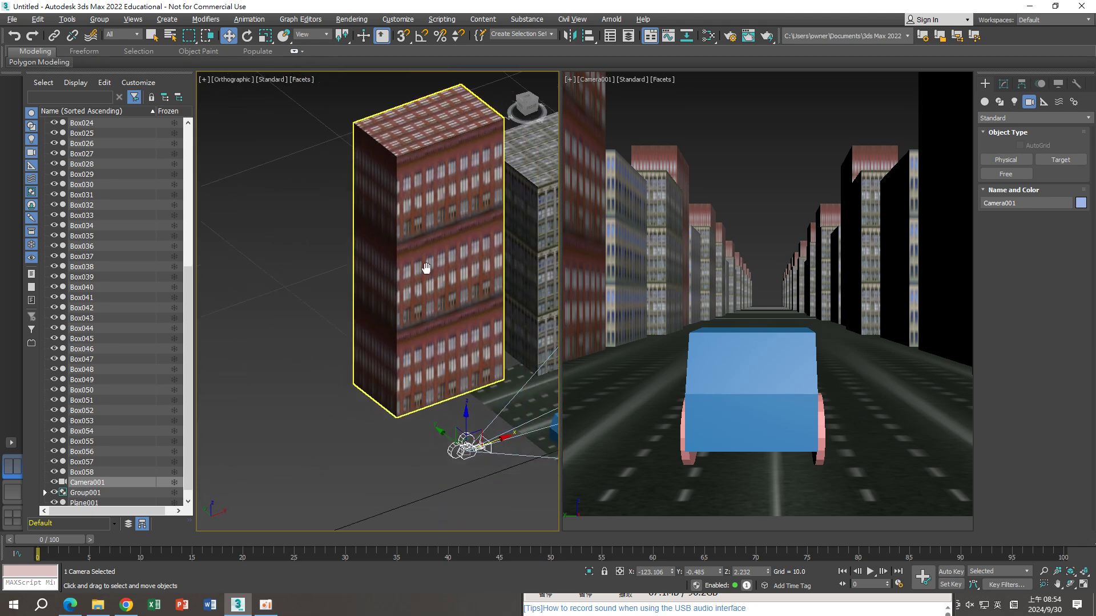
{"action": "scroll", "coordinate": [377, 271], "scroll_direction": "down", "scroll_amount": 2}
{"action": "scroll", "coordinate": [362, 278], "scroll_direction": "down", "scroll_amount": 2}
{"action": "scroll", "coordinate": [361, 279], "scroll_direction": "down", "scroll_amount": 1}
{"action": "scroll", "coordinate": [361, 283], "scroll_direction": "up", "scroll_amount": 1}
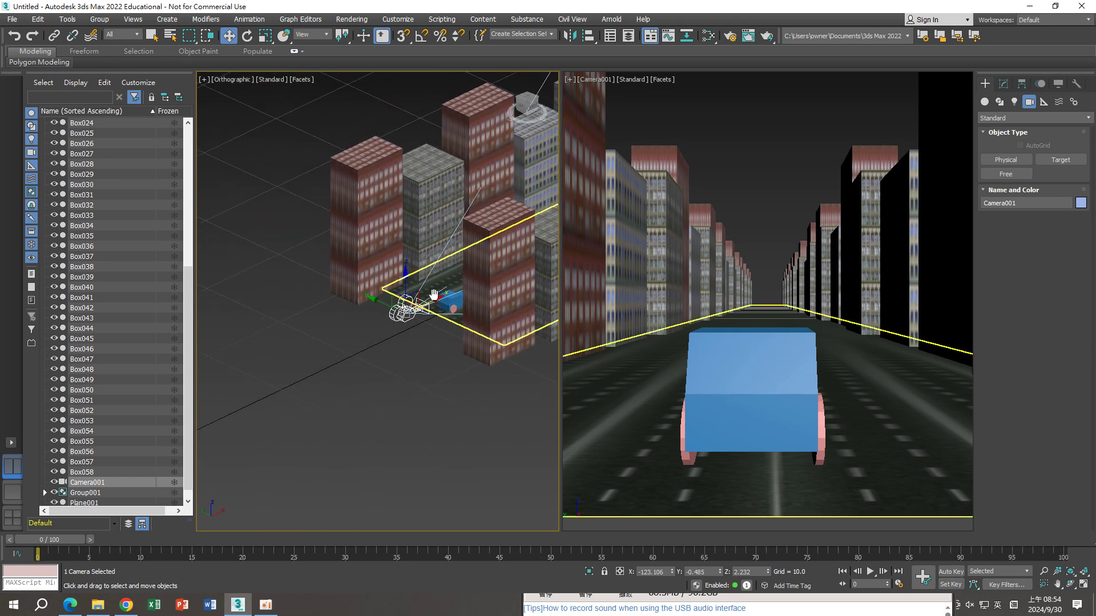
{"action": "scroll", "coordinate": [362, 291], "scroll_direction": "up", "scroll_amount": 2}
{"action": "scroll", "coordinate": [363, 302], "scroll_direction": "up", "scroll_amount": 2}
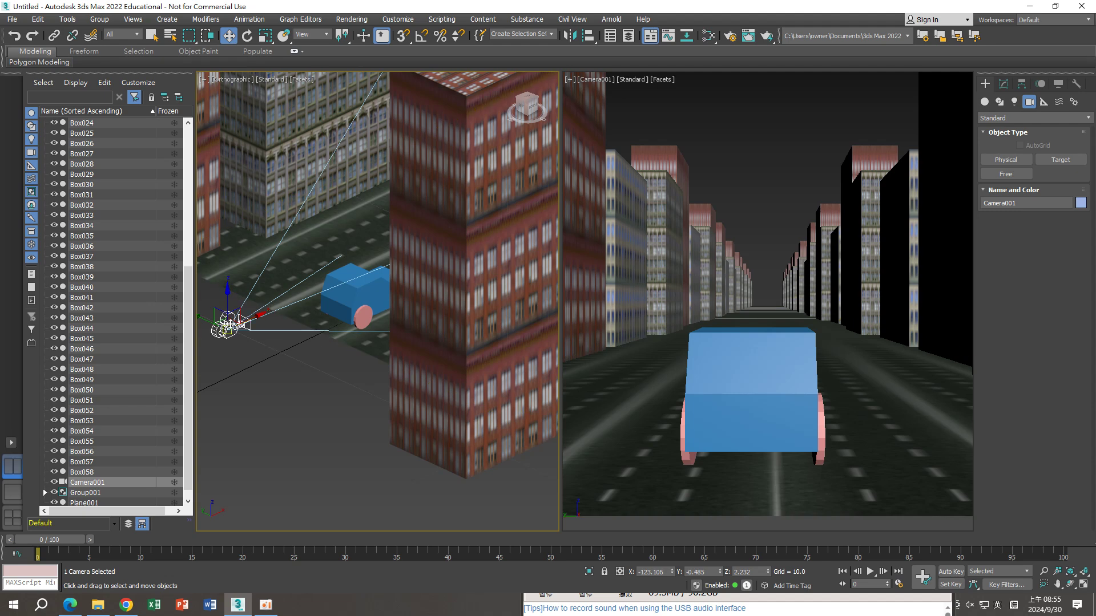
Nudge Camera001 sideways along Y so the car is centred in its view.
{"action": "middle_click_drag", "start_coordinate": [224, 331], "coordinate": [247, 330]}
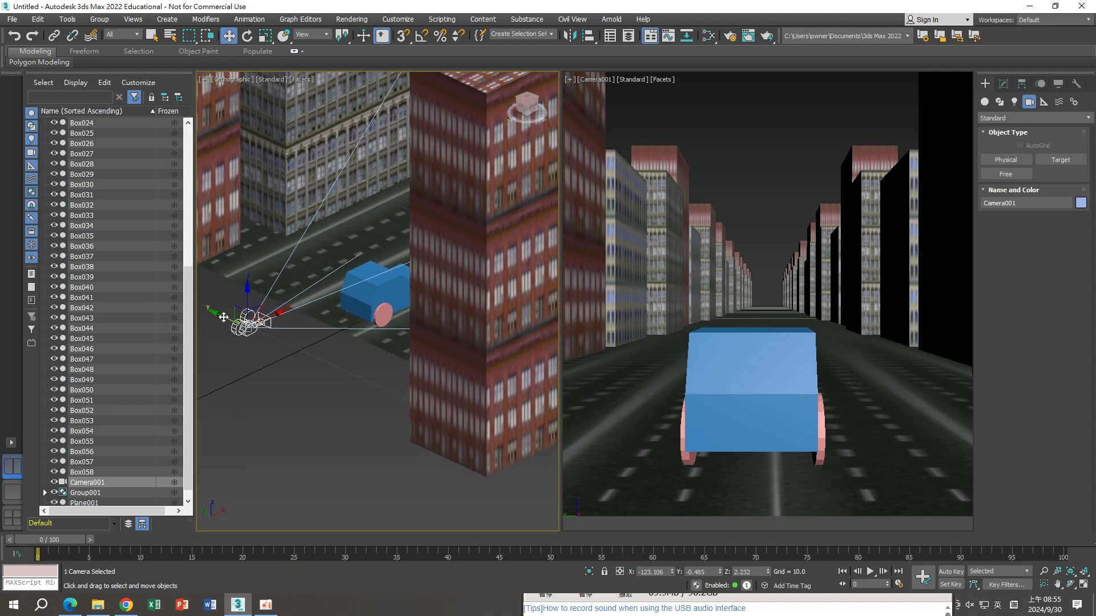
{"action": "left_click_drag", "start_coordinate": [223, 317], "coordinate": [216, 315]}
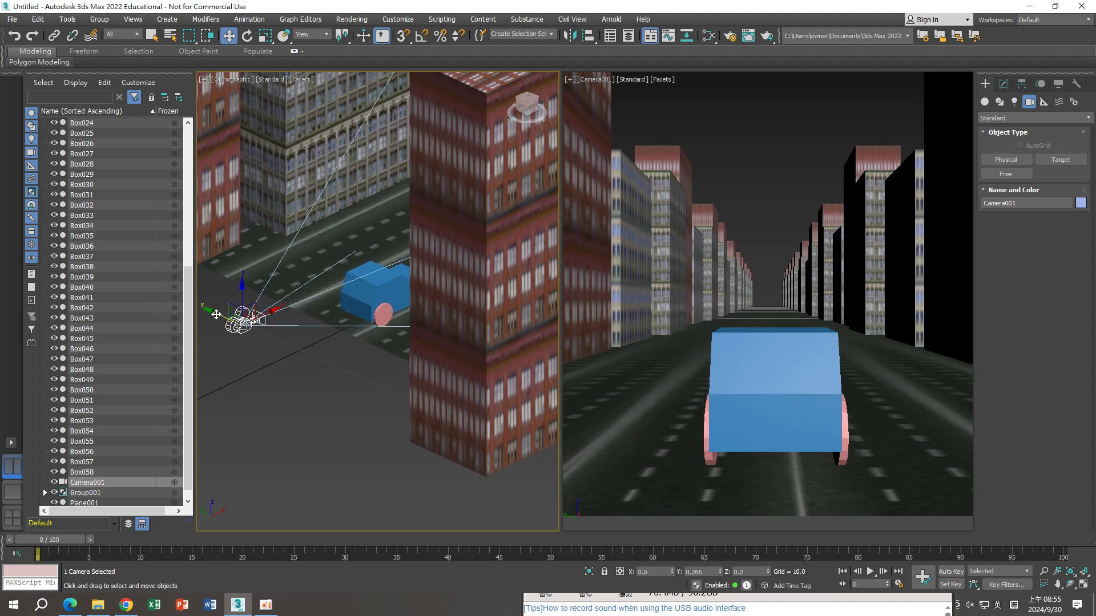
{"action": "left_click", "coordinate": [53, 36]}
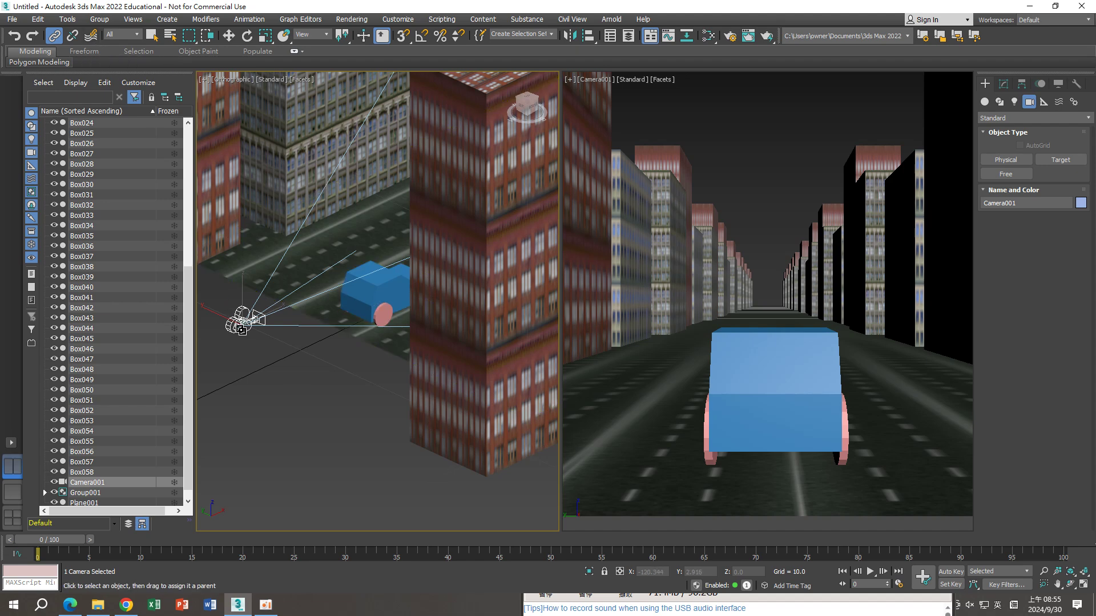
Link Camera001 to Group001 as its parent and select the car group.
{"action": "left_click_drag", "start_coordinate": [241, 330], "coordinate": [366, 296]}
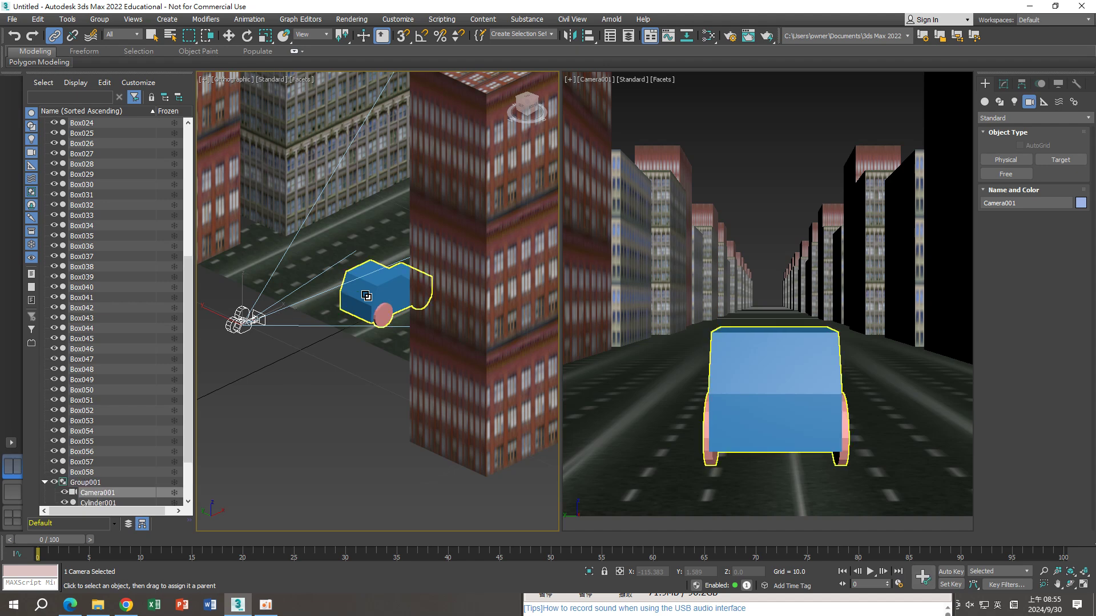
{"action": "left_click", "coordinate": [296, 429]}
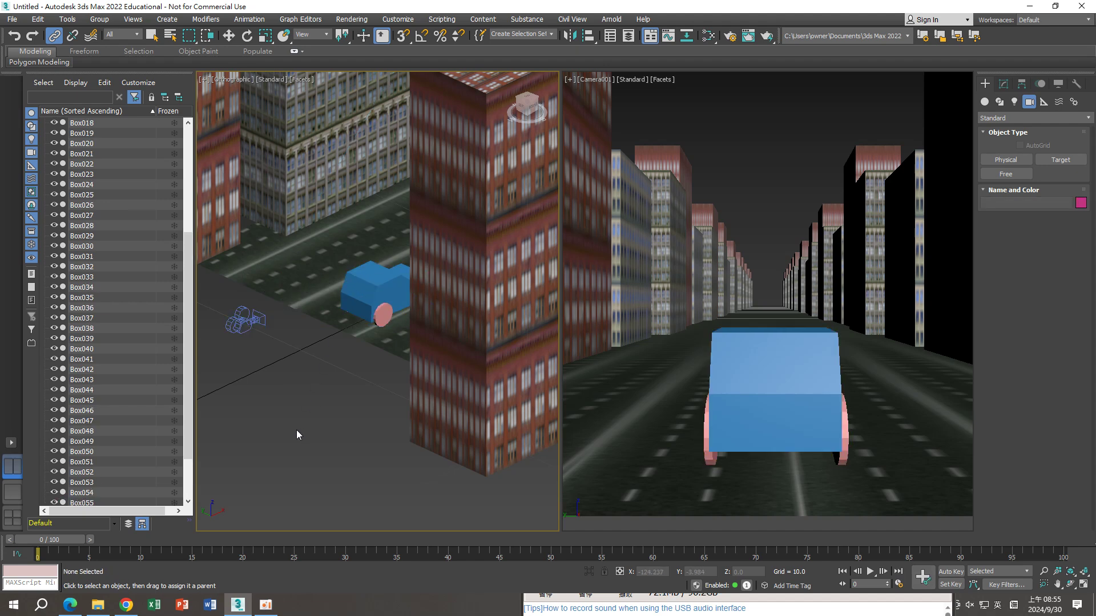
{"action": "left_click", "coordinate": [386, 296]}
In Top view, move Group001 along X so the camera travels with it.
{"action": "scroll", "coordinate": [389, 297], "scroll_direction": "down", "scroll_amount": 2}
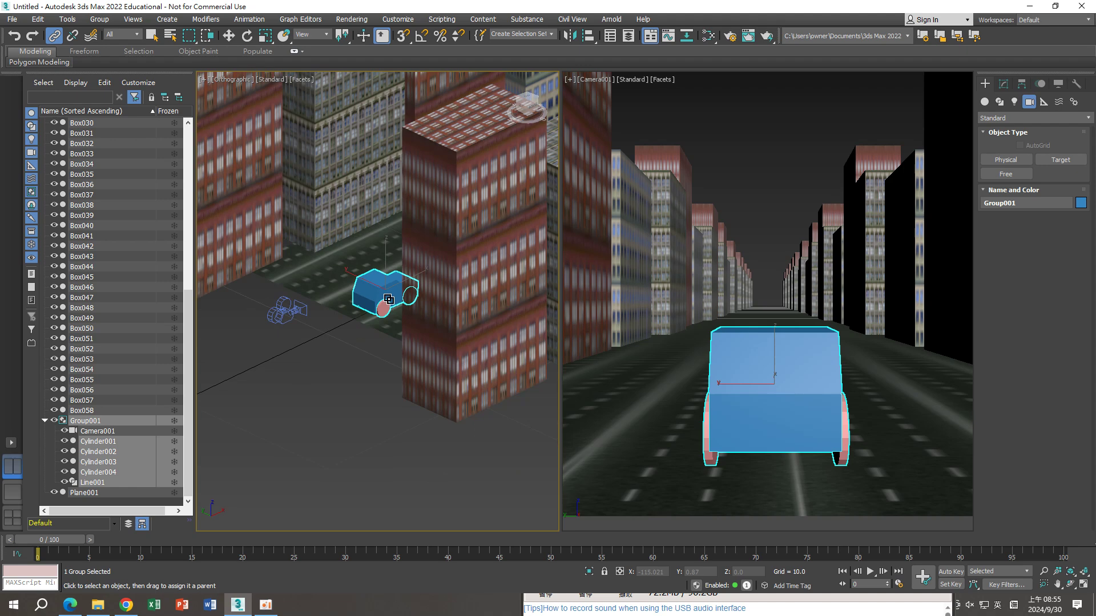
{"action": "key", "text": "t"}
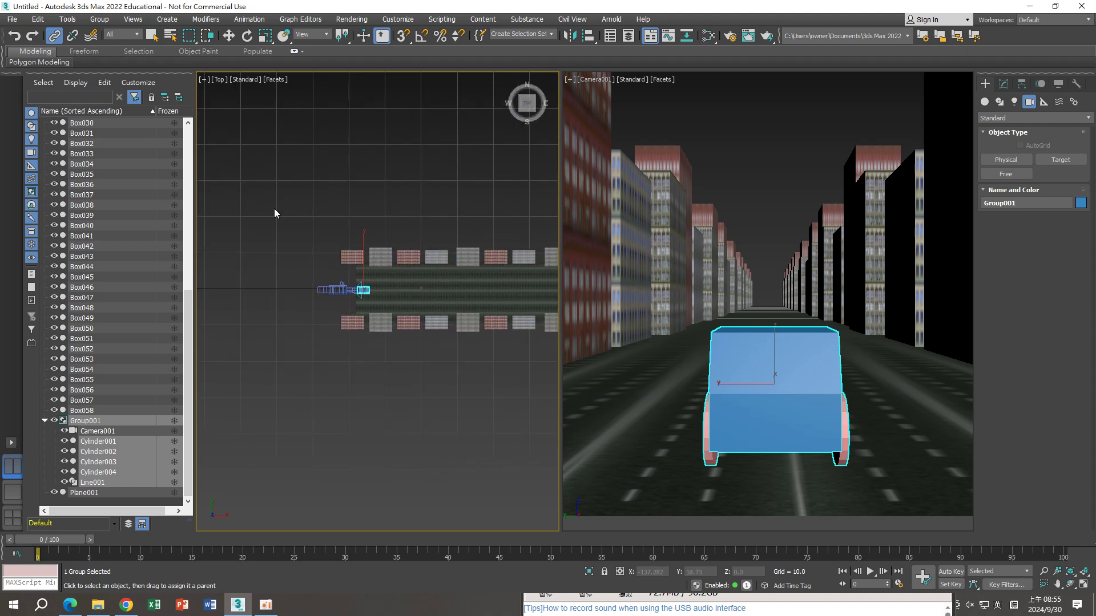
{"action": "left_click", "coordinate": [231, 41]}
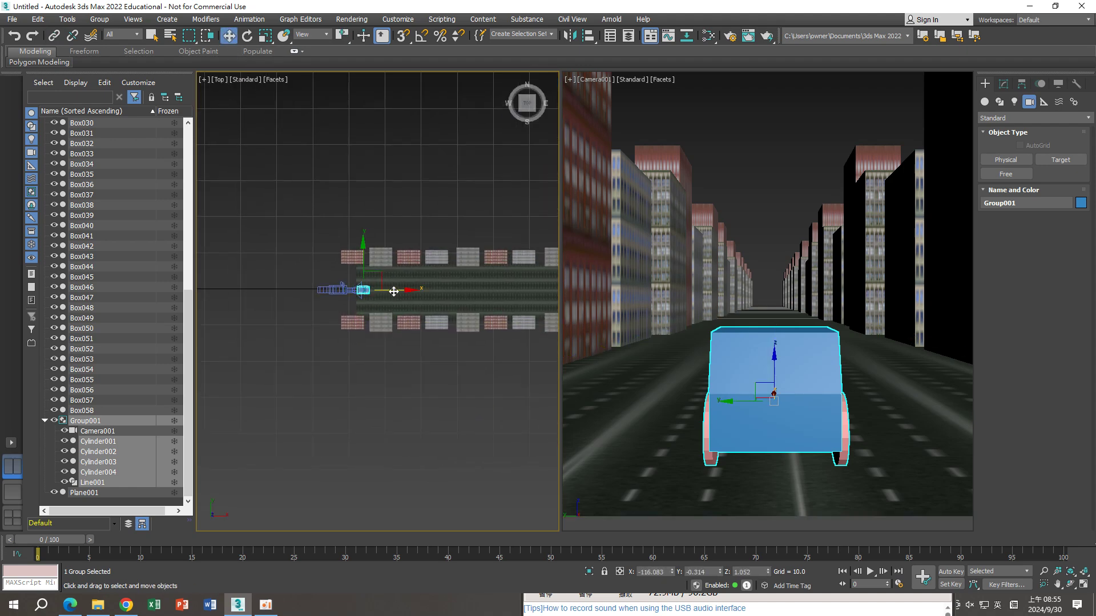
{"action": "mouse_move", "coordinate": [393, 291]}
{"action": "left_mouse_down"}
{"action": "mouse_move", "coordinate": [554, 292]}
{"action": "mouse_move", "coordinate": [404, 290]}
{"action": "left_mouse_up"}
{"action": "scroll", "coordinate": [385, 282], "scroll_direction": "up", "scroll_amount": 3}
{"action": "scroll", "coordinate": [386, 281], "scroll_direction": "up", "scroll_amount": 4}
{"action": "middle_click_drag", "start_coordinate": [386, 281], "coordinate": [337, 280]}
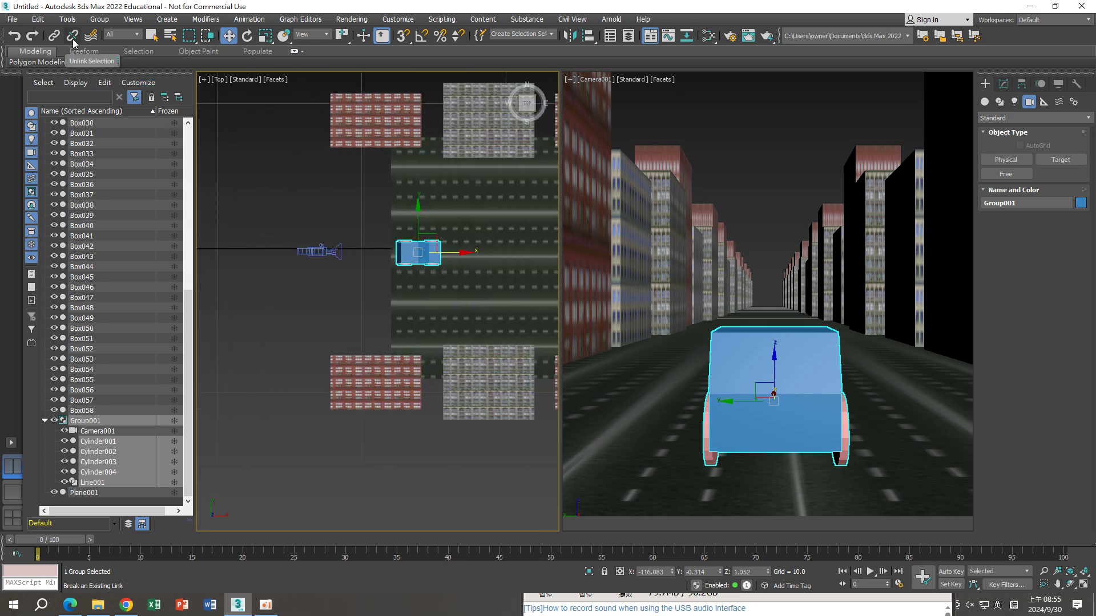
Unlink Camera001 from the car and test-move Group001 forward and back.
{"action": "left_click", "coordinate": [269, 290]}
{"action": "left_click", "coordinate": [318, 257]}
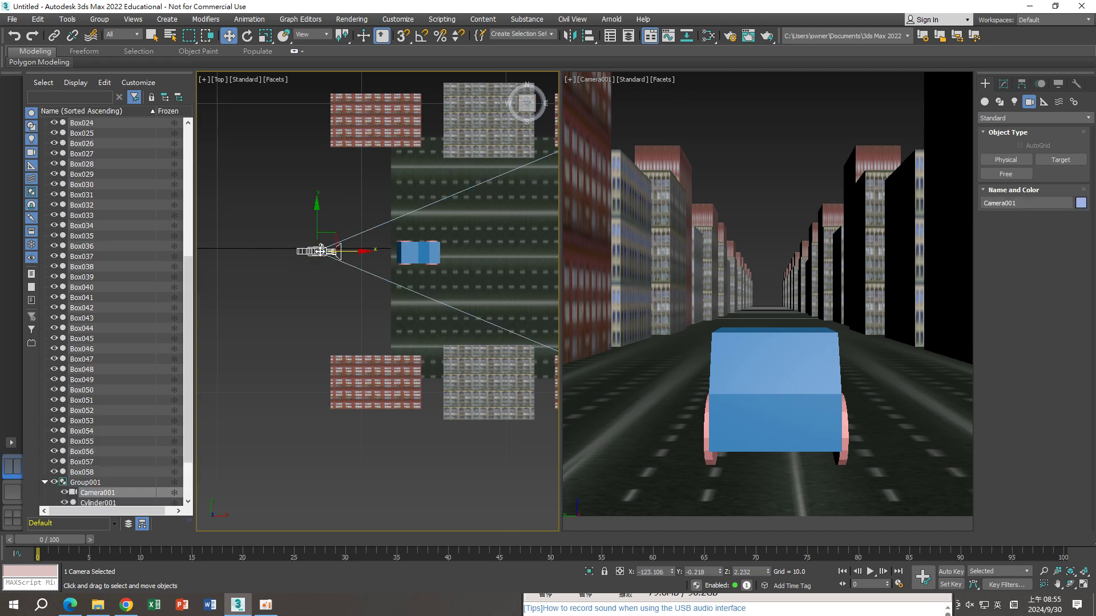
{"action": "left_click", "coordinate": [71, 37]}
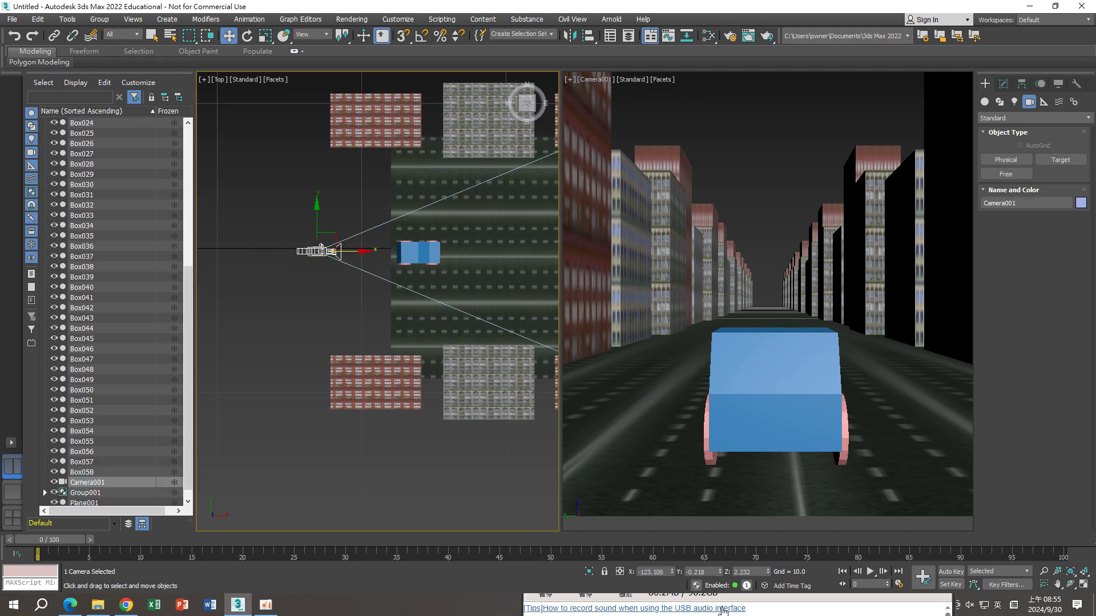
{"action": "mouse_move", "coordinate": [737, 599]}
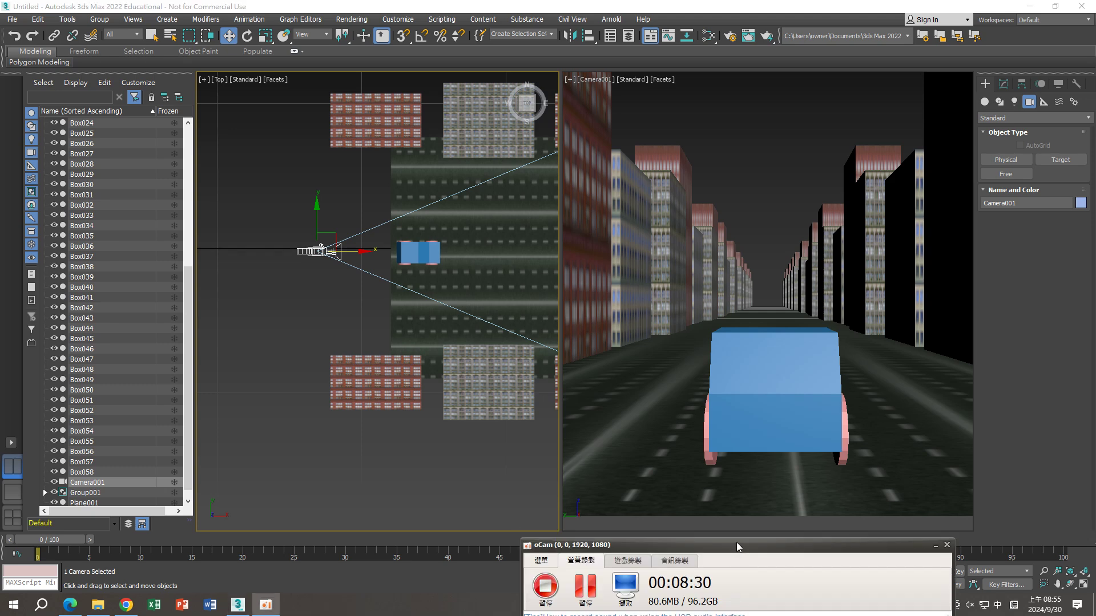
{"action": "left_click", "coordinate": [331, 312]}
{"action": "left_click", "coordinate": [413, 265]}
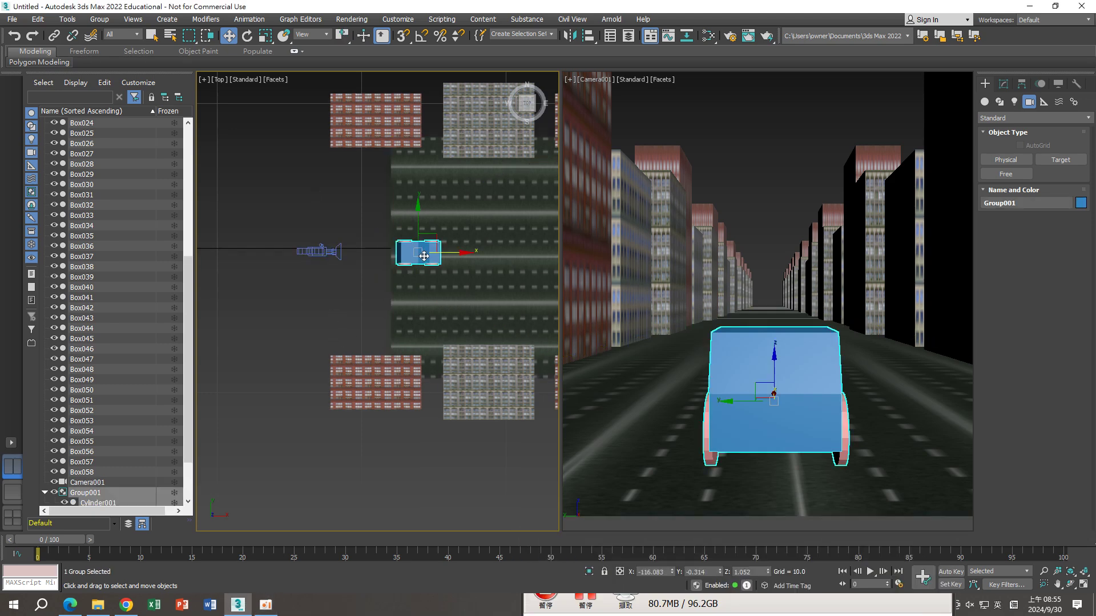
{"action": "left_click_drag", "start_coordinate": [461, 252], "coordinate": [648, 267]}
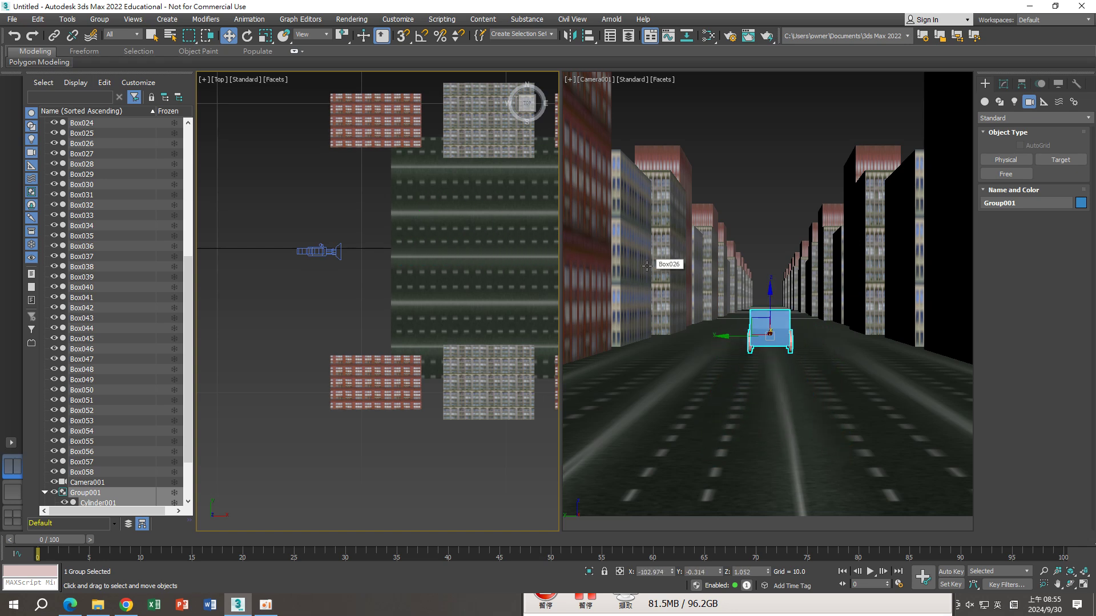
{"action": "left_click_drag", "start_coordinate": [647, 266], "coordinate": [471, 281]}
Re-link Camera001 to Group001 and move the group forward and across the lanes to verify.
{"action": "left_click", "coordinate": [319, 251]}
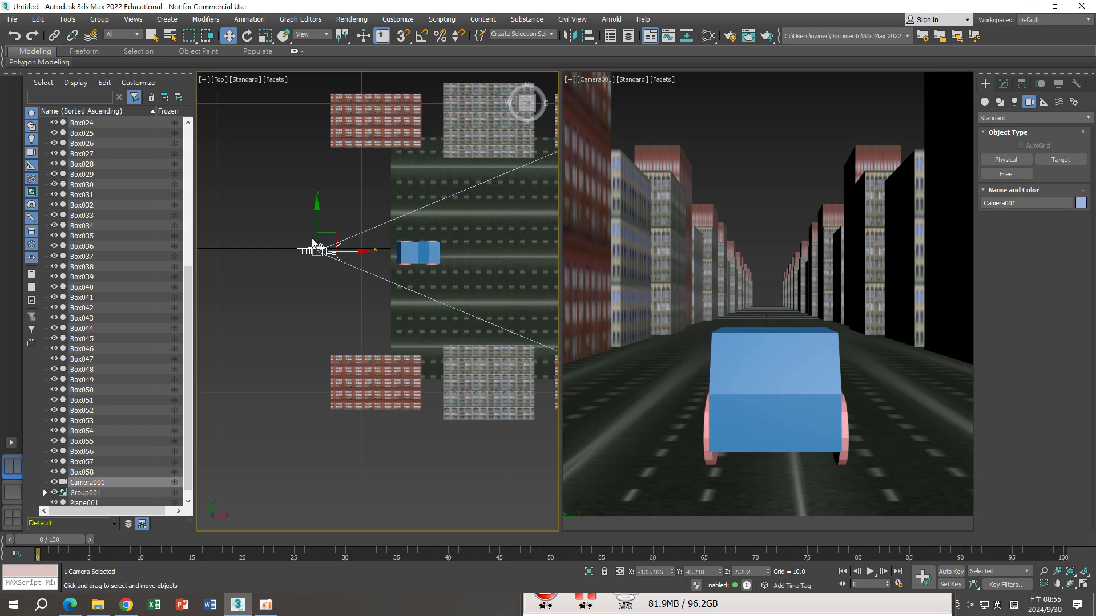
{"action": "left_click", "coordinate": [55, 38]}
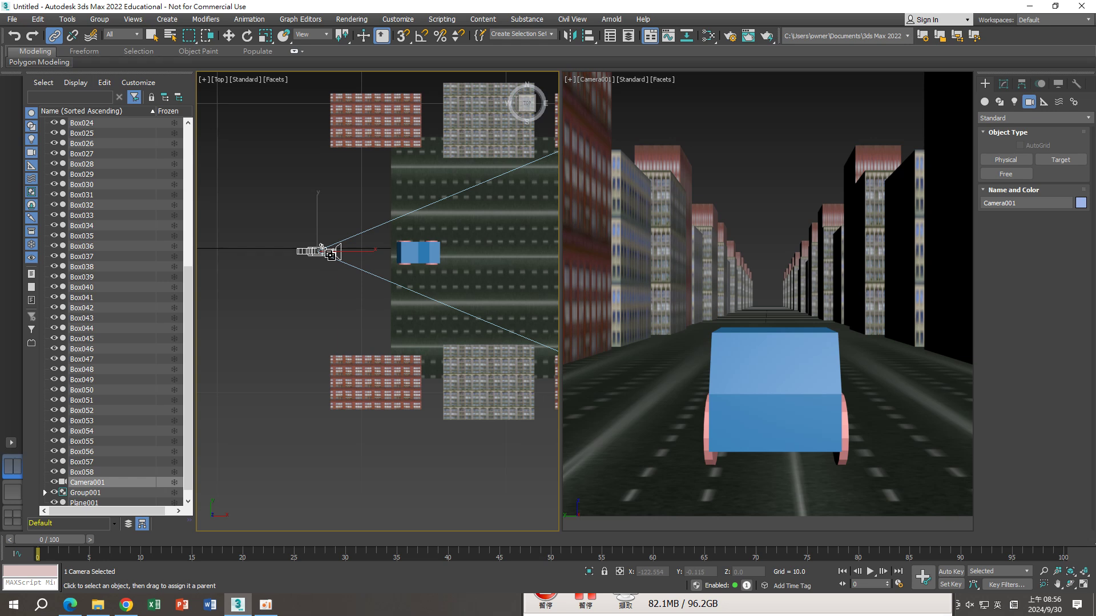
{"action": "left_click_drag", "start_coordinate": [349, 254], "coordinate": [412, 250]}
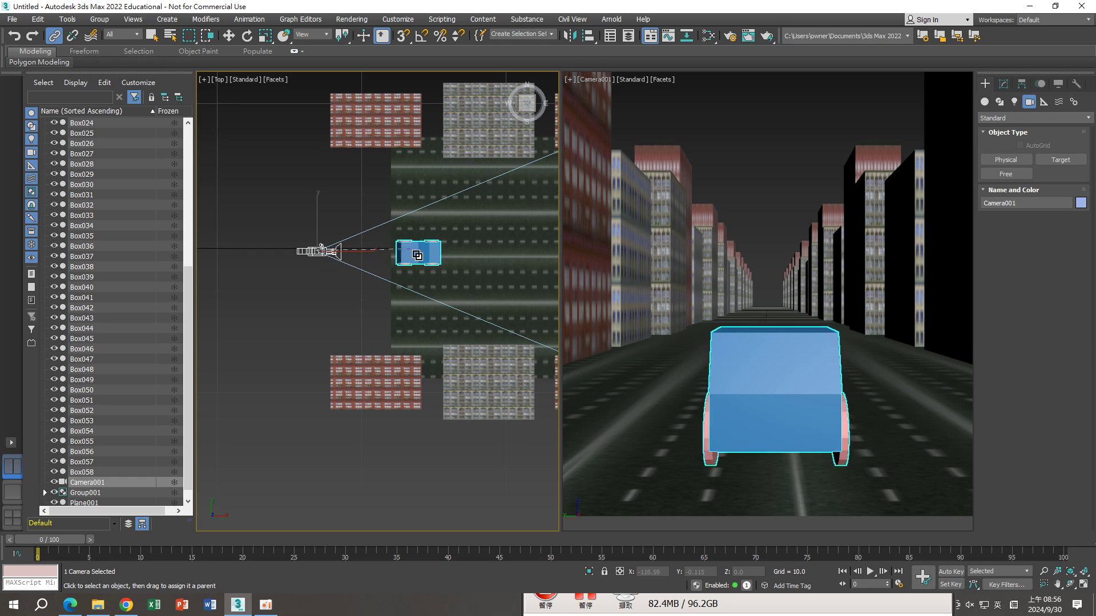
{"action": "left_click", "coordinate": [428, 255]}
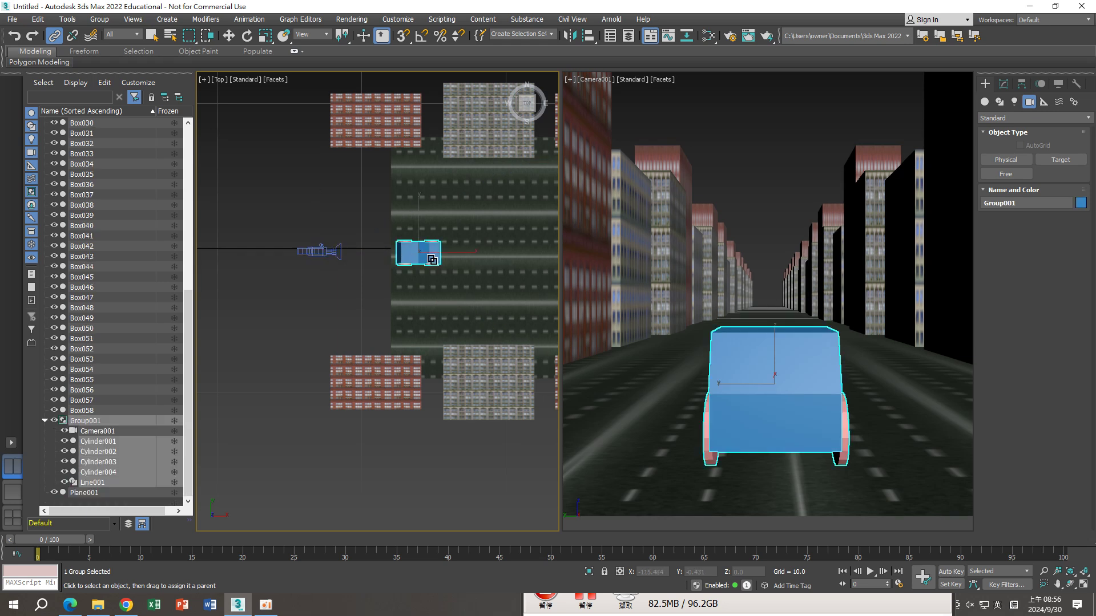
{"action": "left_click", "coordinate": [229, 36]}
{"action": "mouse_move", "coordinate": [452, 255]}
{"action": "left_mouse_down"}
{"action": "mouse_move", "coordinate": [500, 260]}
{"action": "mouse_move", "coordinate": [464, 268]}
{"action": "left_mouse_up"}
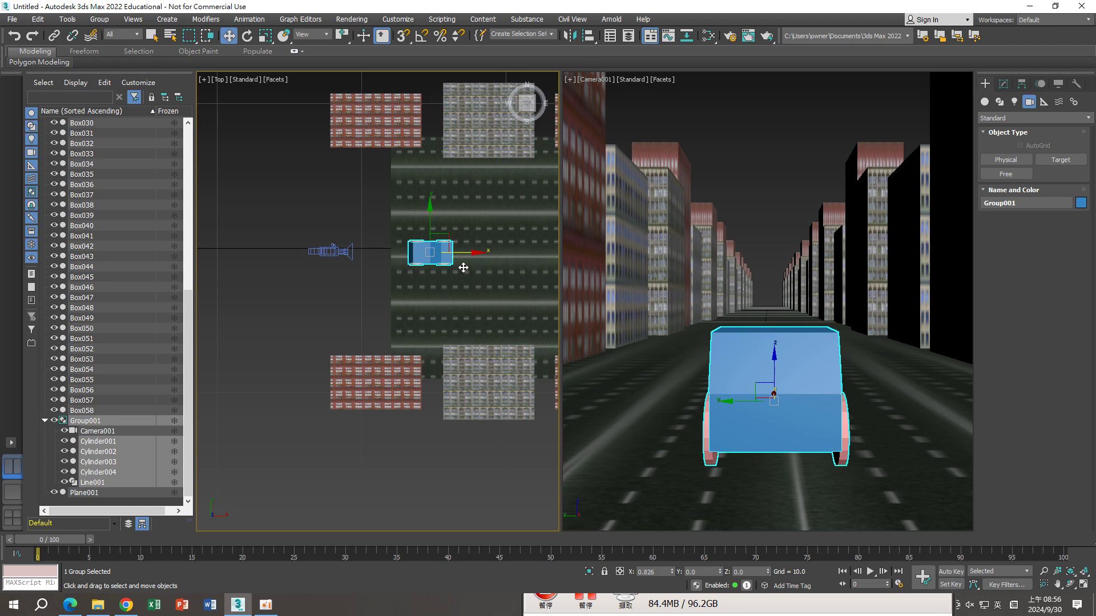
{"action": "mouse_move", "coordinate": [429, 227]}
{"action": "left_mouse_down"}
{"action": "mouse_move", "coordinate": [429, 181]}
{"action": "mouse_move", "coordinate": [441, 234]}
{"action": "left_mouse_up"}
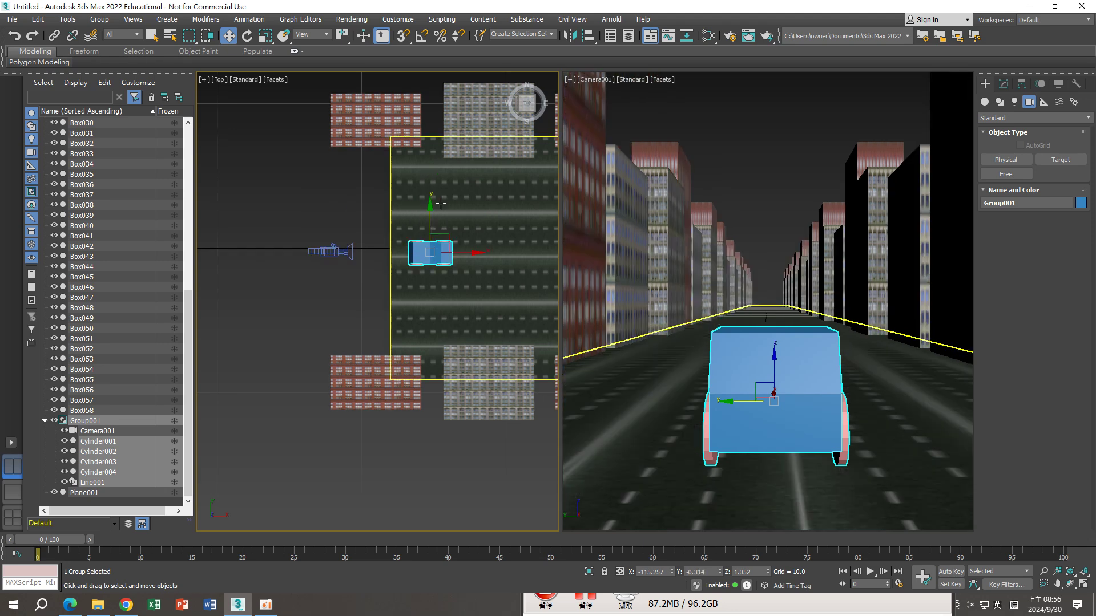
{"action": "left_click", "coordinate": [334, 273]}
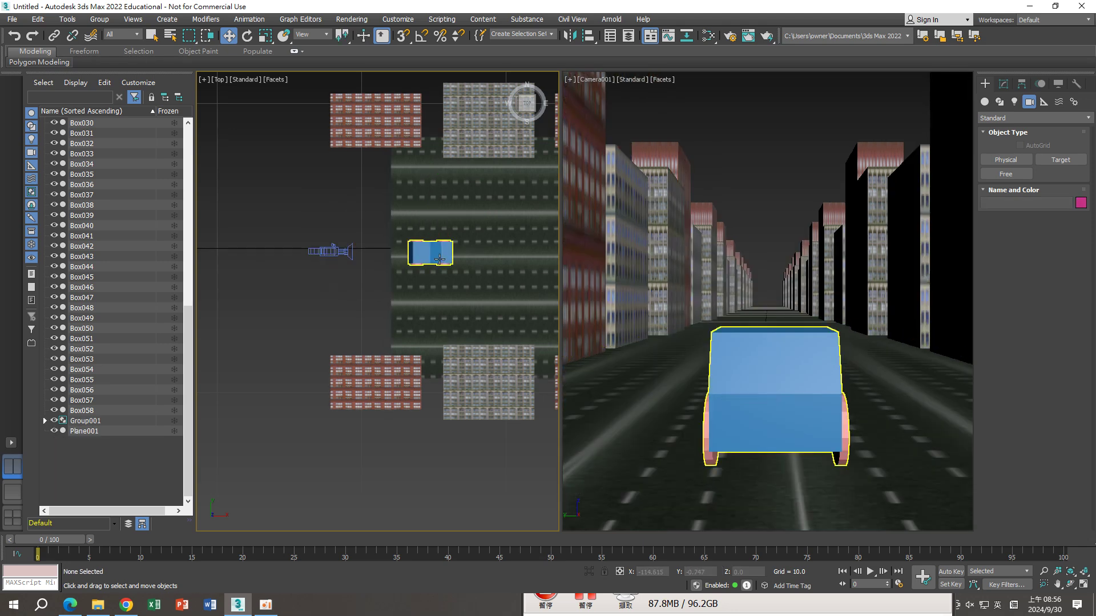